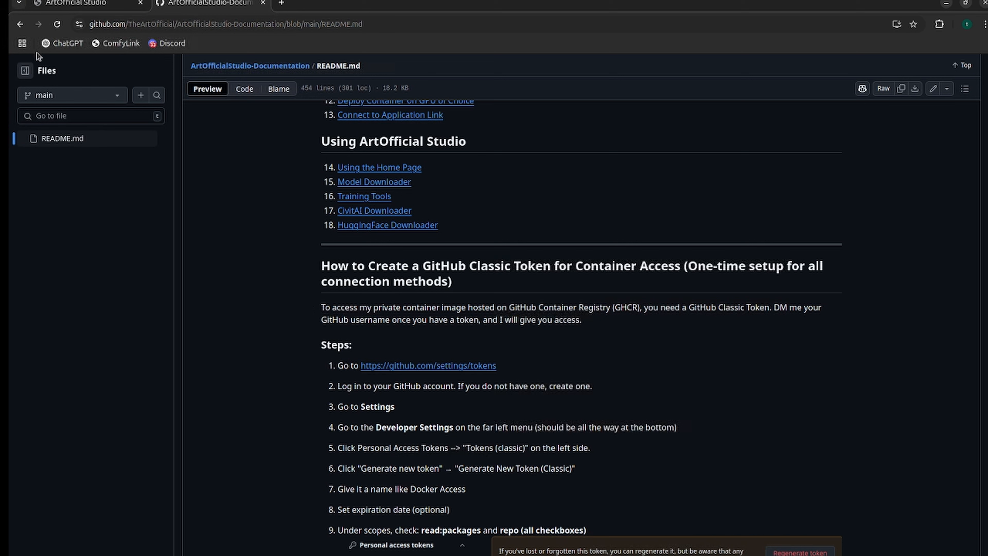
# Install the Diffusion Pipe training tool from ArtOfficial Studio's training tools.
pyautogui.click(71, 4)
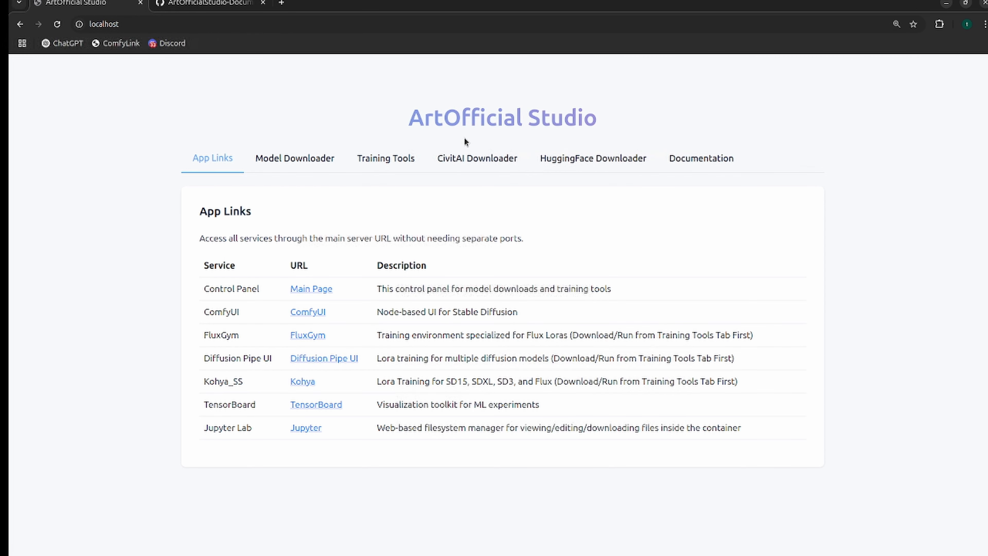
pyautogui.click(387, 163)
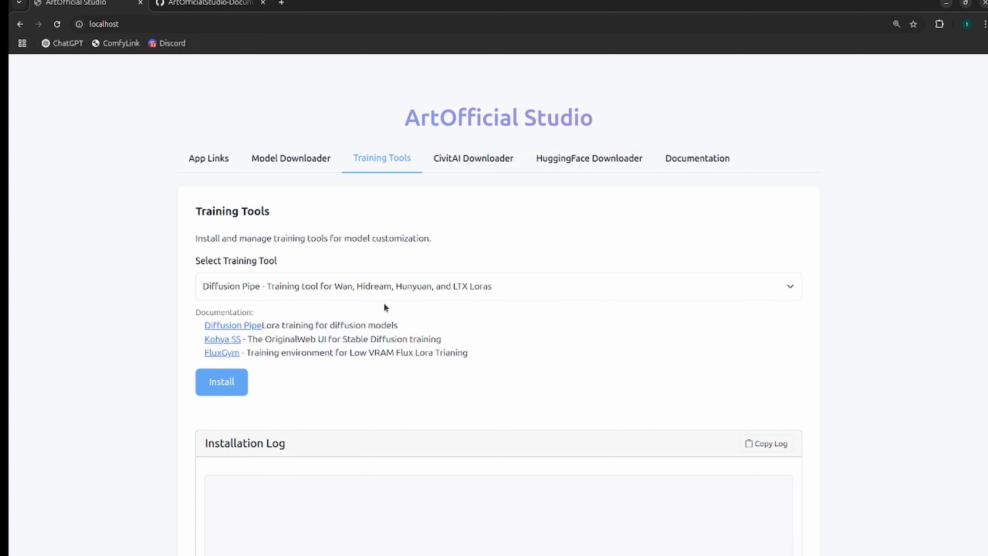
pyautogui.click(394, 289)
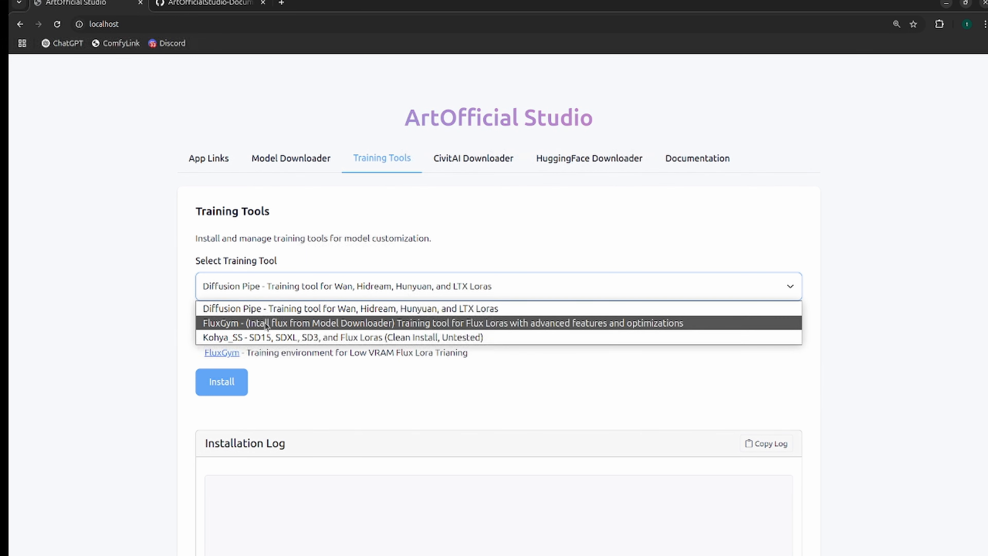
pyautogui.click(263, 308)
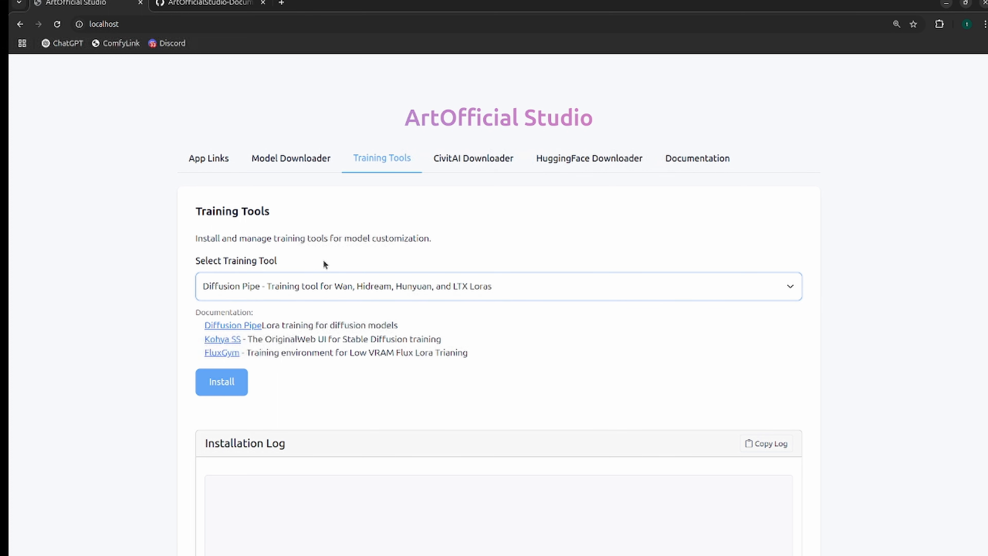
pyautogui.scroll(-1, 233, 311)
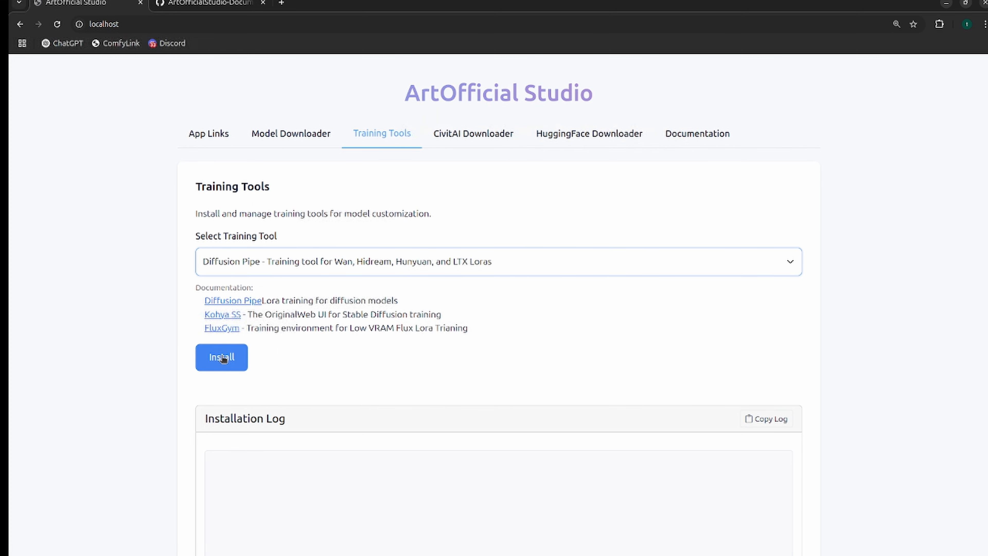
pyautogui.click(222, 356)
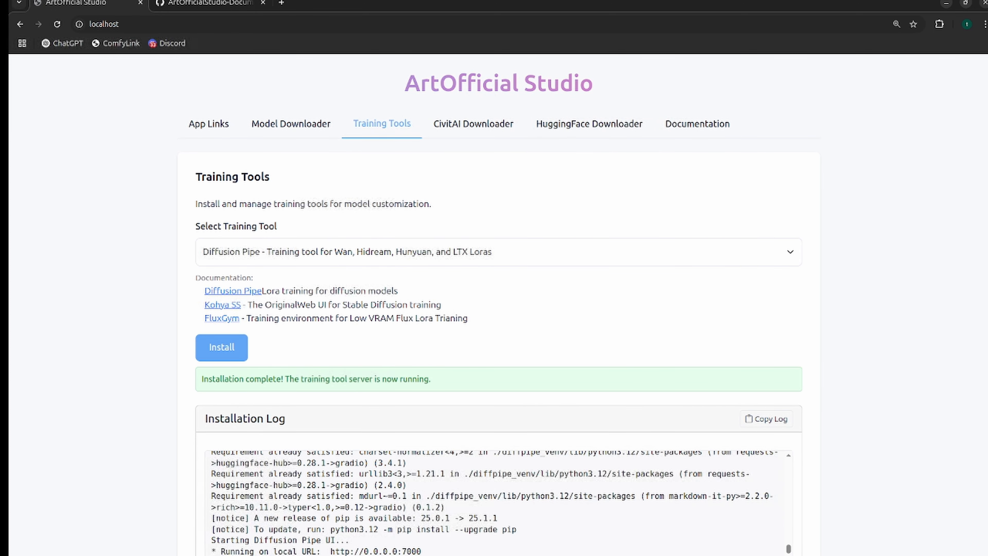
# Open the Diffusion Pipe UI from the list of app links.
pyautogui.click(214, 129)
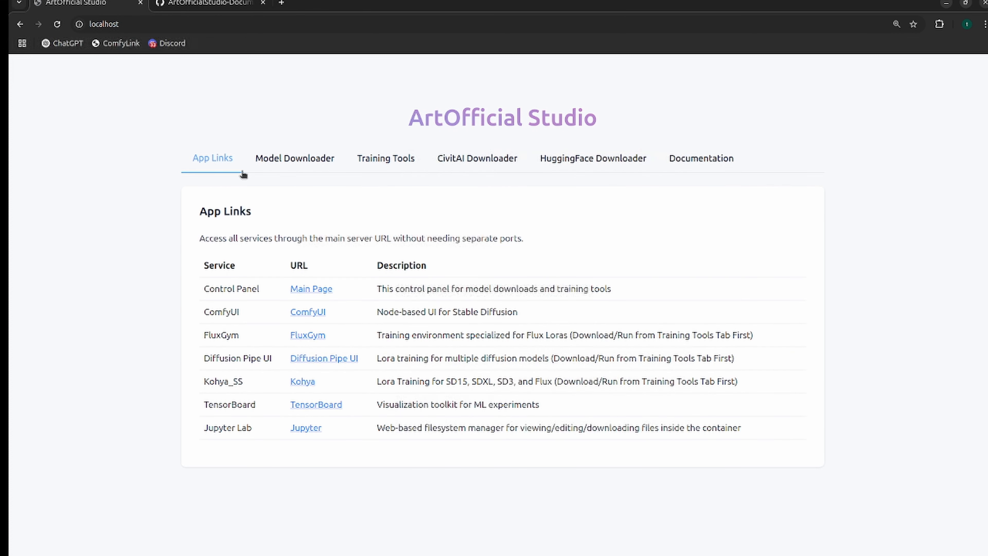
pyautogui.click(328, 359)
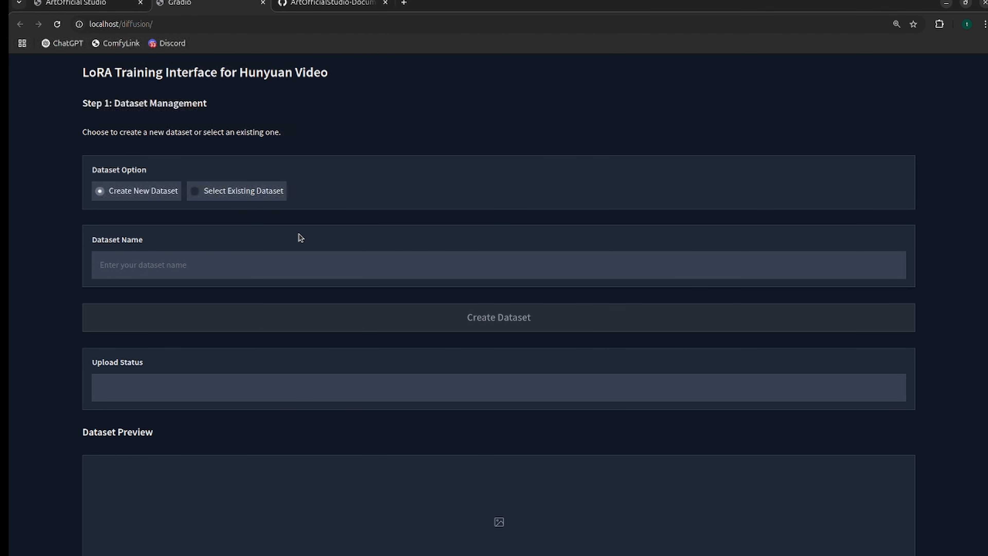
# Create a new dataset named Verdant2.
pyautogui.scroll(-1, 176, 151)
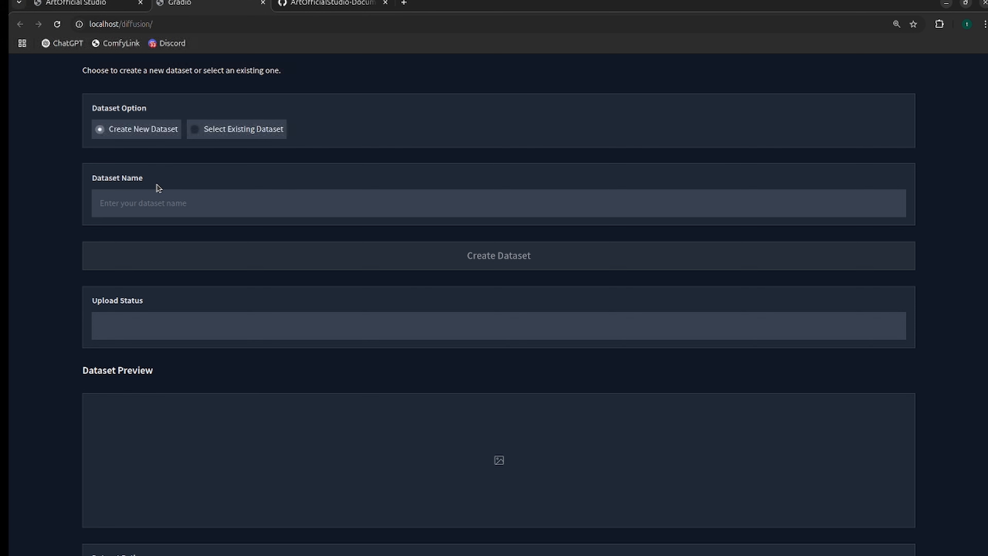
pyautogui.write('Plan')
pyautogui.press('BackSpace')
pyautogui.press('BackSpace')
pyautogui.press('BackSpace')
pyautogui.press('BackSpace')
pyautogui.write('Ver')
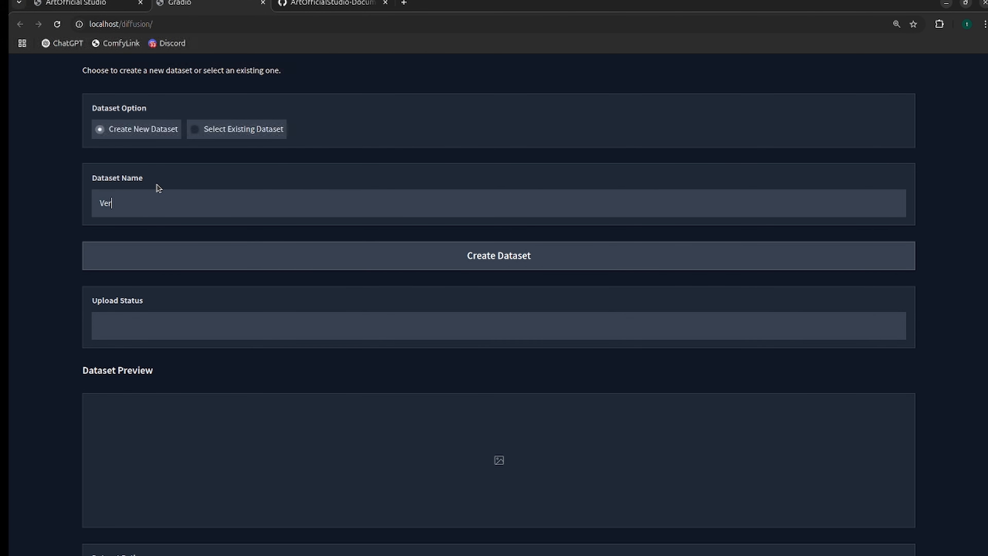
pyautogui.write('dant2')
pyautogui.click(186, 261)
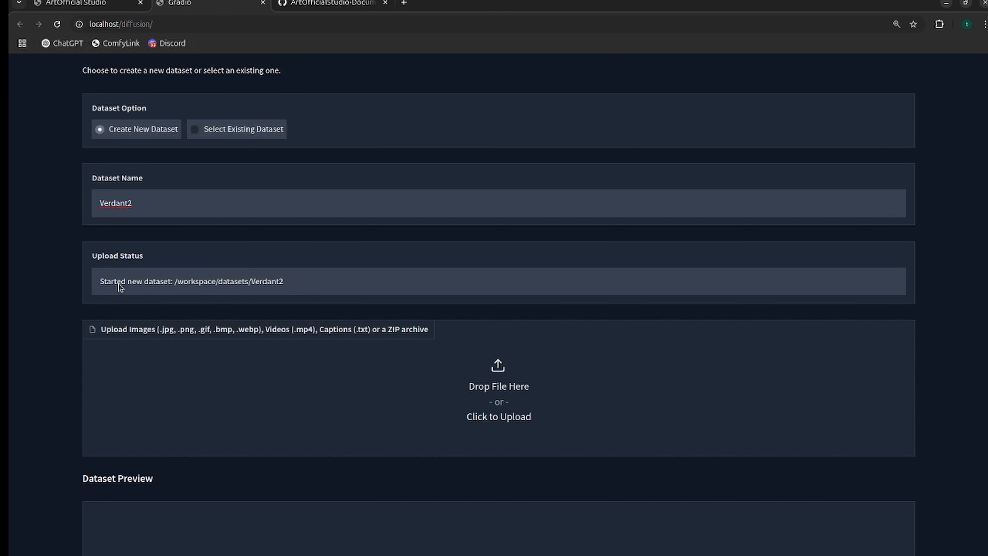
# Bring up the 5_v3rd4 folder in Files and preview the training images v3rd4_1.png, v3rd4_4.png, v3rd4_6.png and v3rd4_8.png.
pyautogui.scroll(-3, 183, 280)
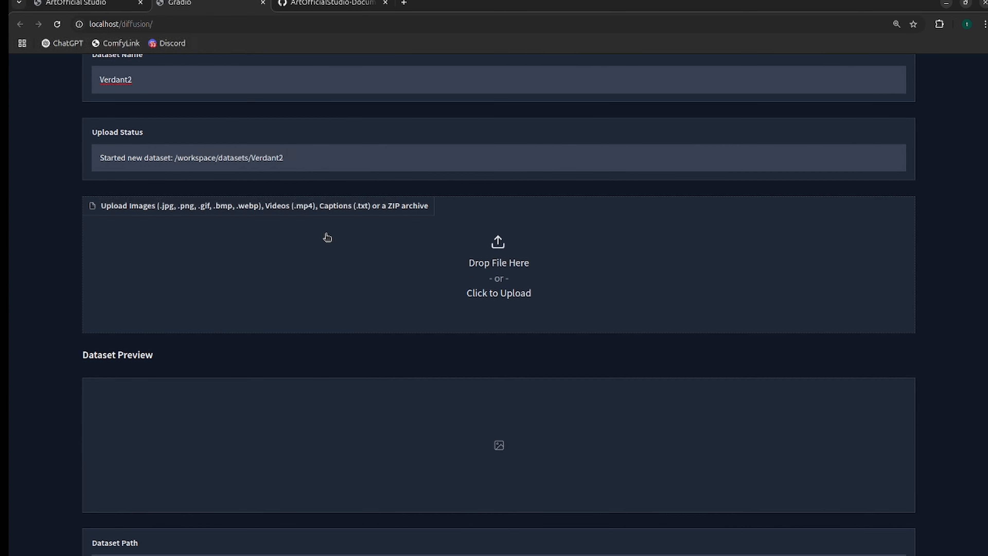
pyautogui.moveTo(3, 129); pyautogui.dragTo(269, 81)
pyautogui.doubleClick(303, 116)
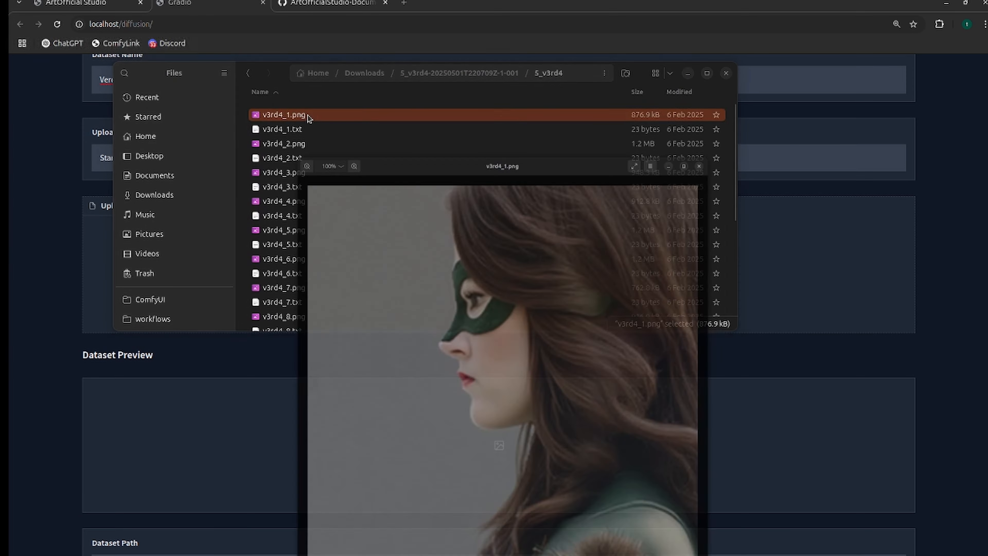
pyautogui.click(768, 22)
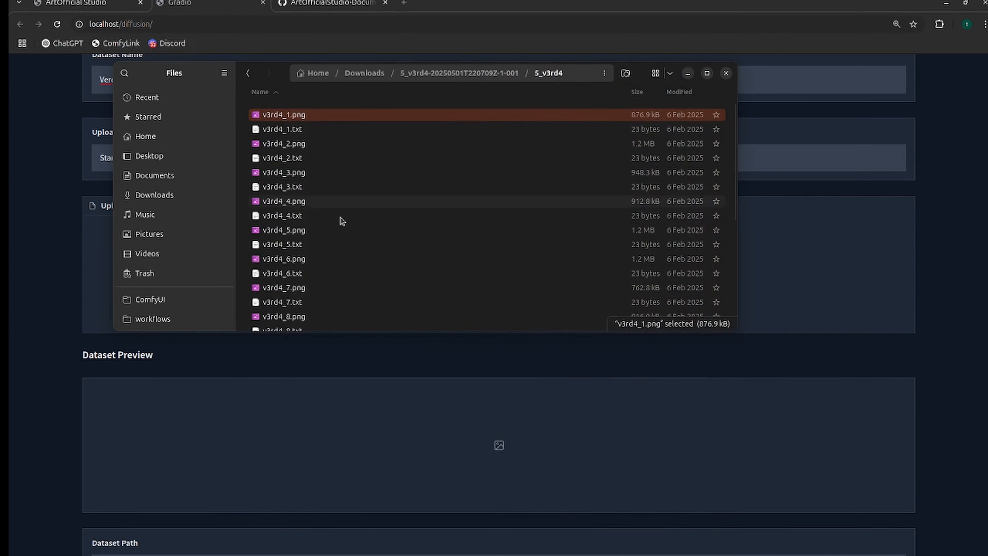
pyautogui.doubleClick(271, 200)
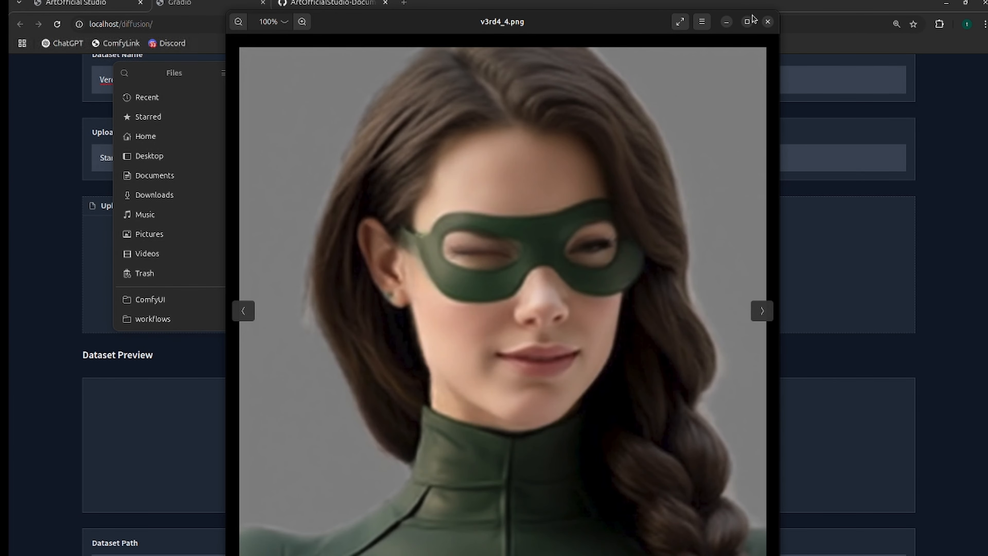
pyautogui.click(767, 22)
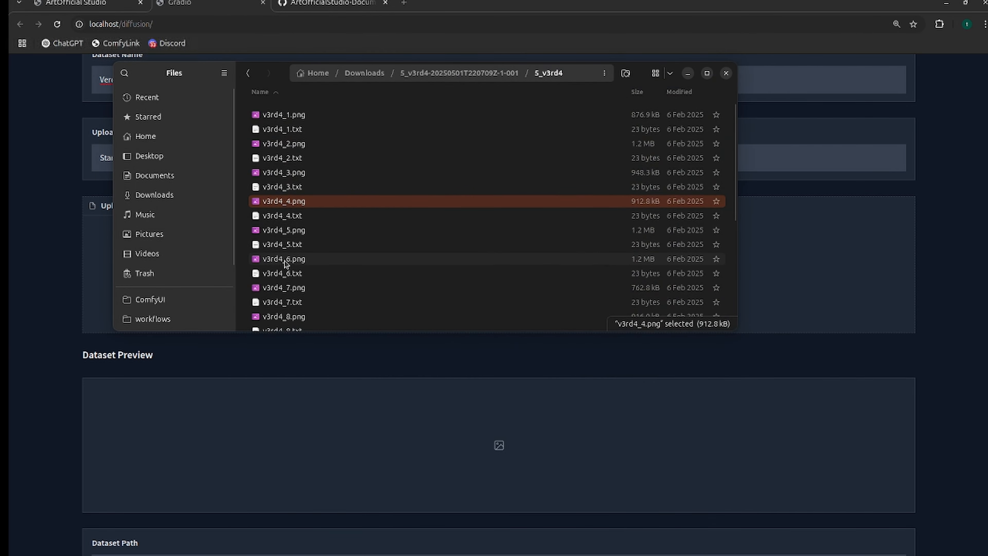
pyautogui.doubleClick(284, 262)
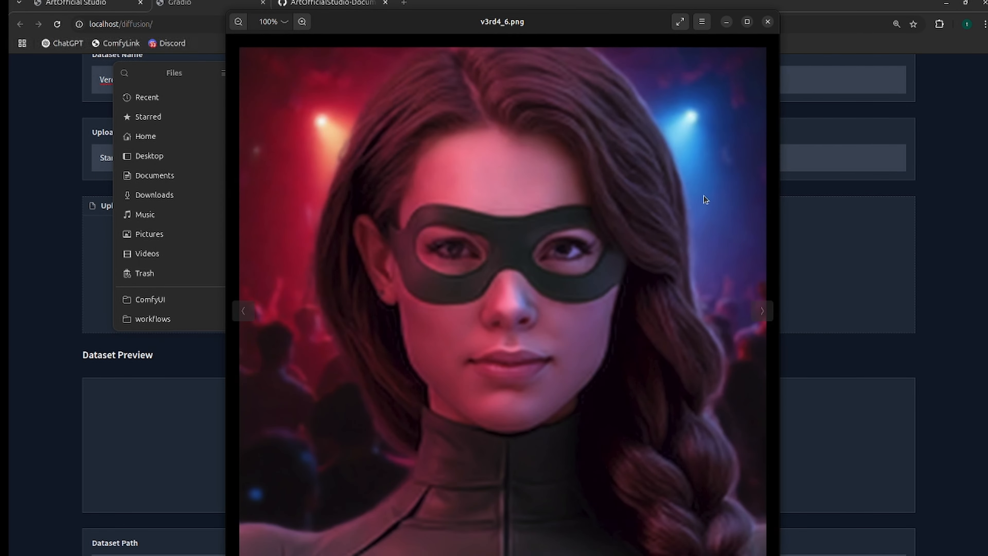
pyautogui.click(767, 21)
pyautogui.click(300, 317)
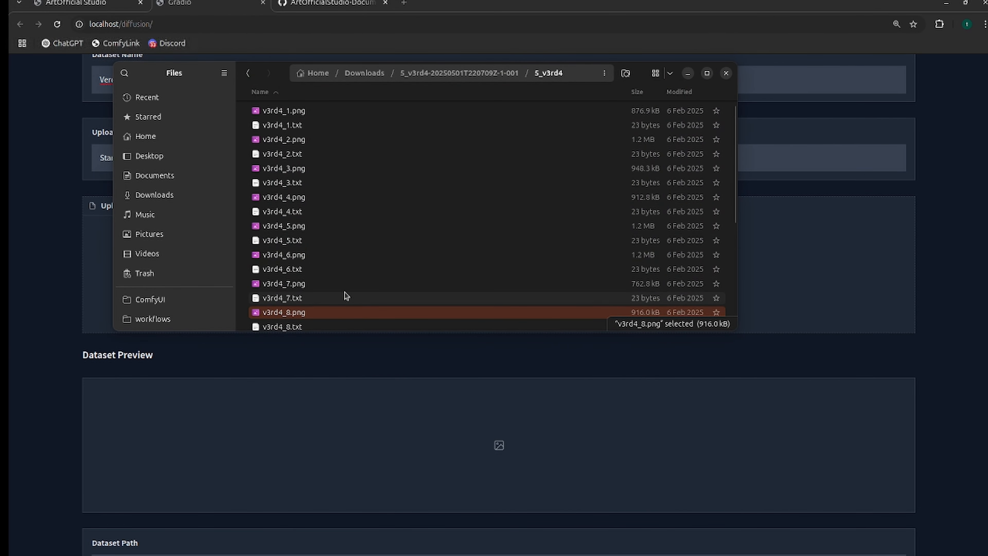
pyautogui.doubleClick(302, 314)
pyautogui.click(767, 22)
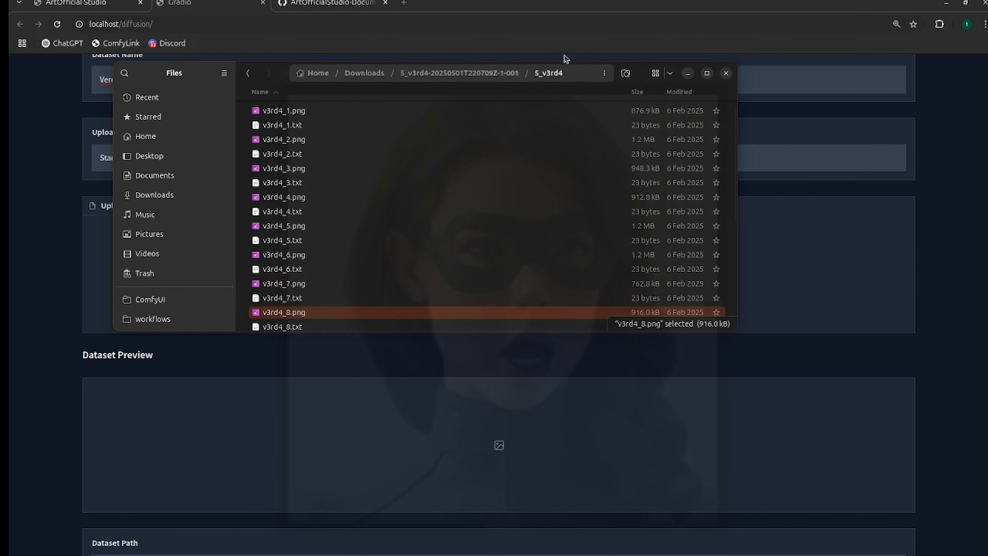
# Open the caption file v3rd4_4.txt and examine its full caption and the trigger word at its start.
pyautogui.click(287, 213)
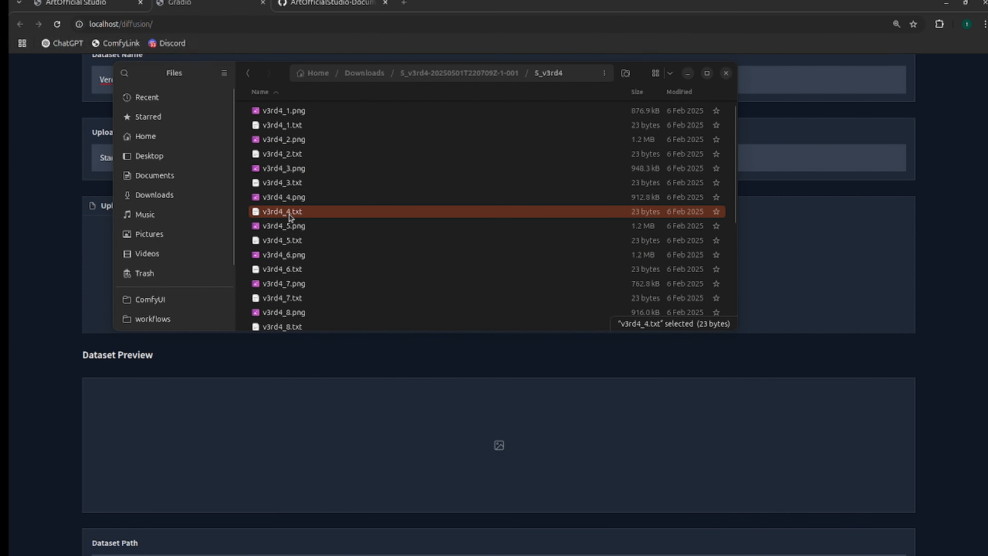
pyautogui.doubleClick(272, 213)
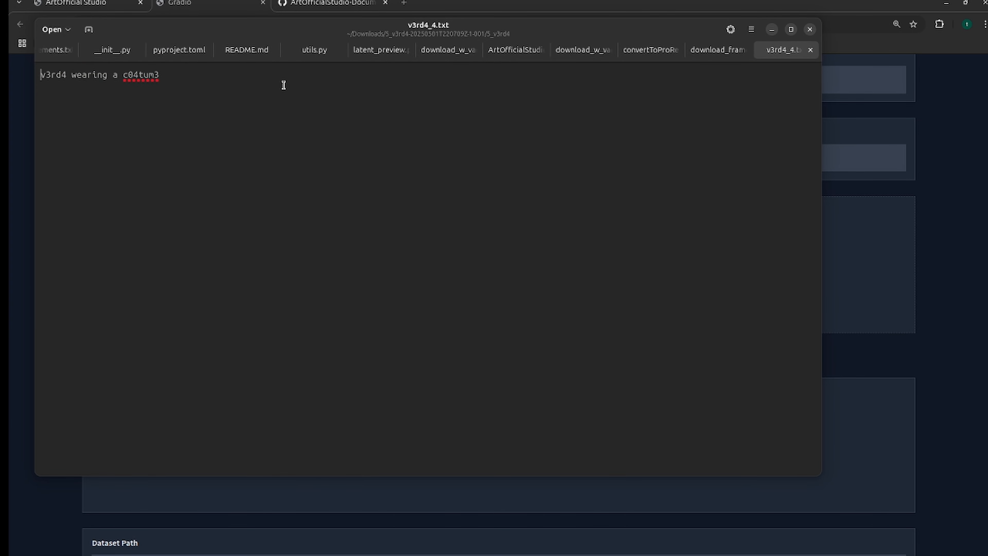
pyautogui.moveTo(193, 76); pyautogui.dragTo(35, 75)
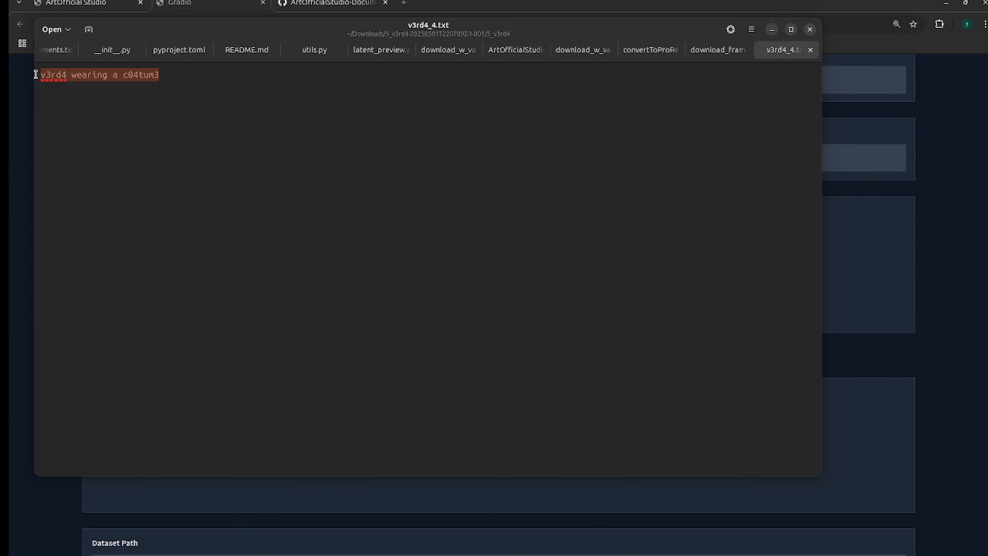
pyautogui.press('End')
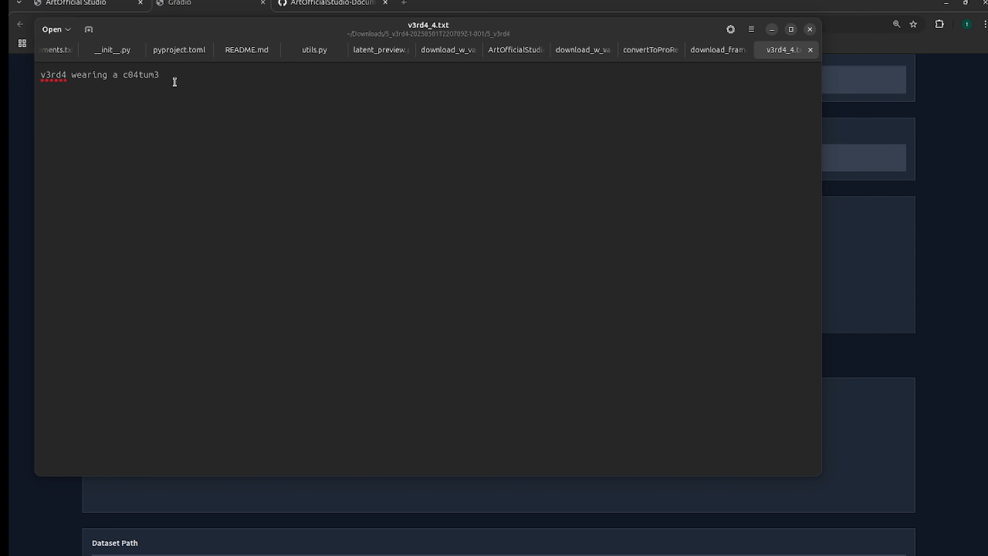
pyautogui.moveTo(176, 77); pyautogui.dragTo(26, 75)
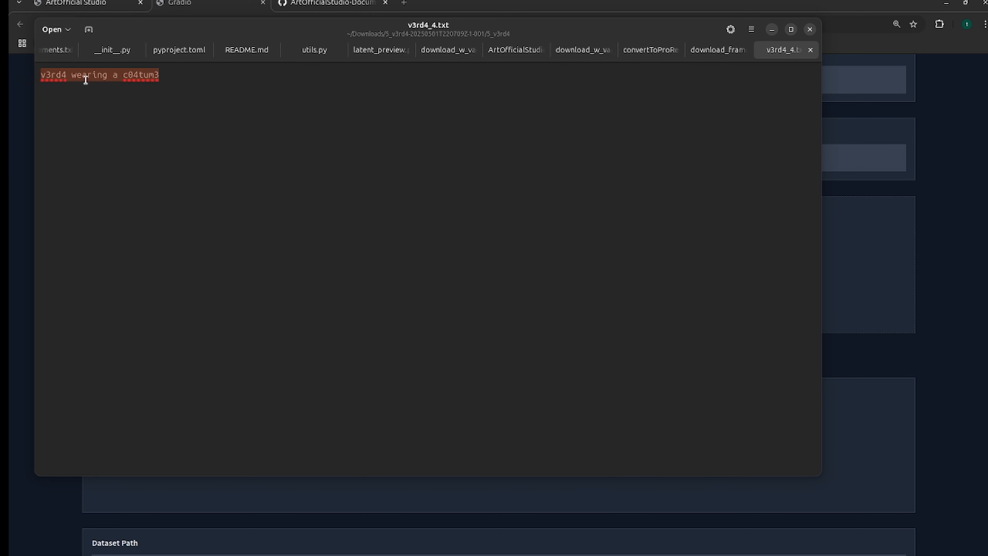
pyautogui.click(156, 77)
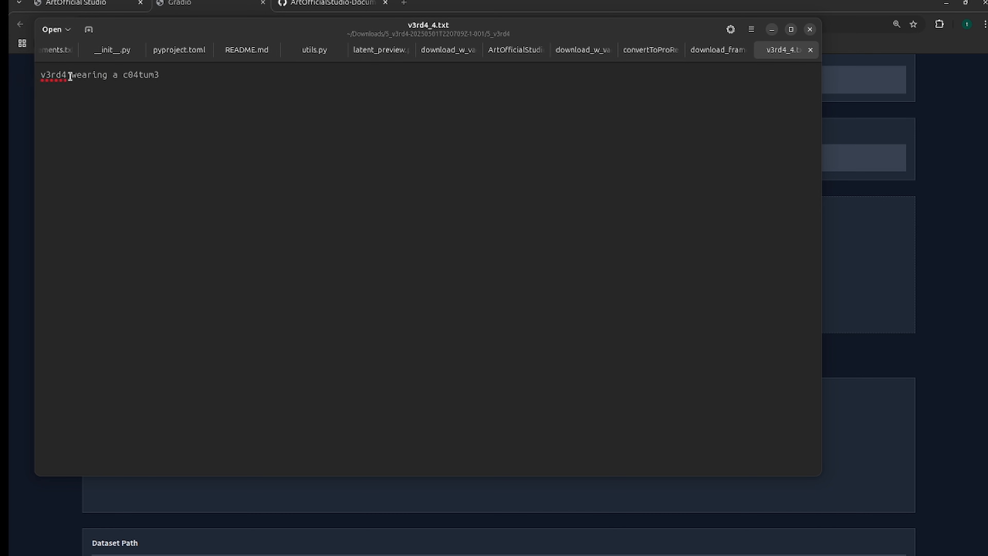
pyautogui.moveTo(70, 76); pyautogui.dragTo(35, 74)
pyautogui.click(170, 72)
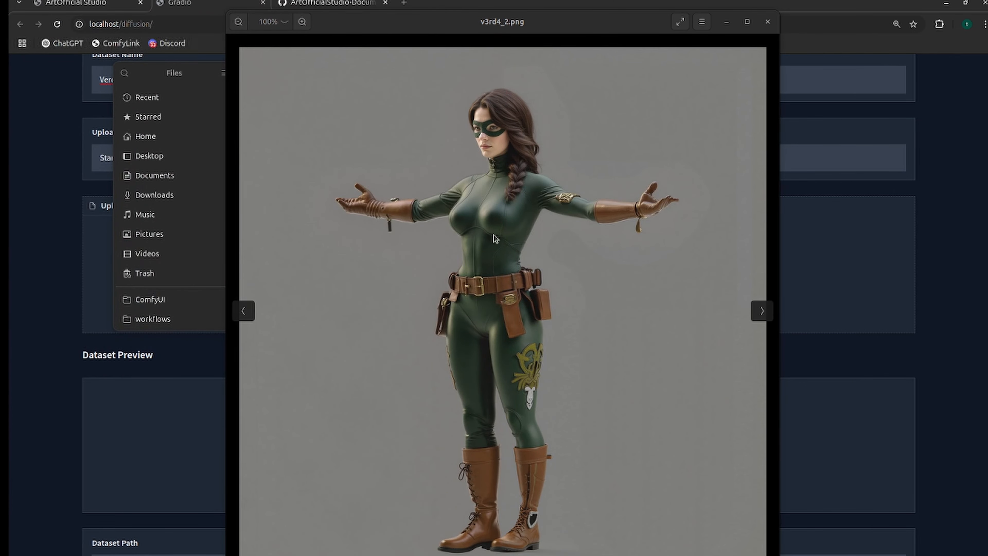
# Close the v3rd4_2.png preview and upload the images and caption files from the 5_v3rd4 folder to the Verdant2 dataset.
pyautogui.click(768, 24)
pyautogui.press('Down')
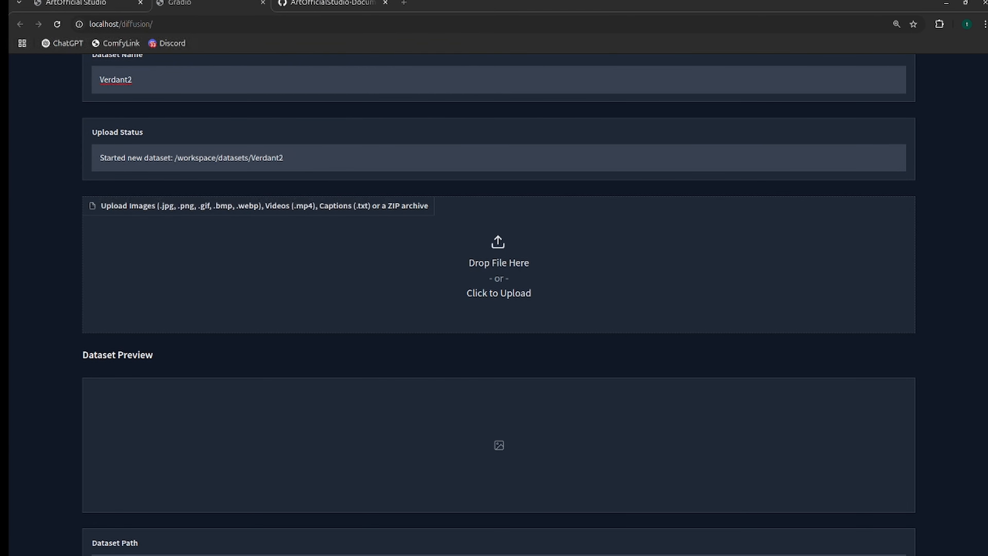
pyautogui.moveTo(327, 291); pyautogui.dragTo(382, 268)
# Look through the uploaded files and the images in the dataset preview.
pyautogui.scroll(4, 201, 310)
pyautogui.scroll(-12, 213, 335)
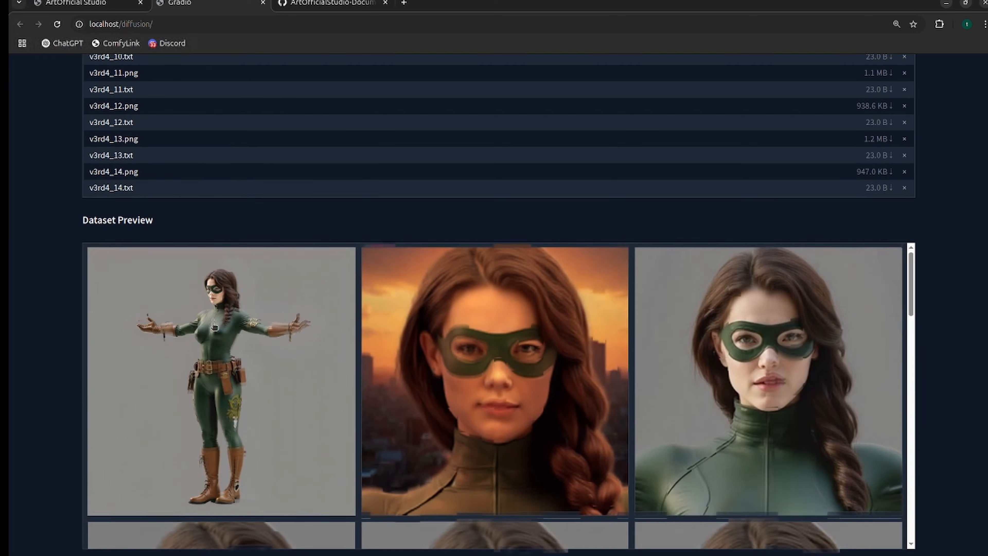
pyautogui.scroll(-12, 235, 329)
pyautogui.scroll(-5, 237, 331)
pyautogui.scroll(3, 194, 323)
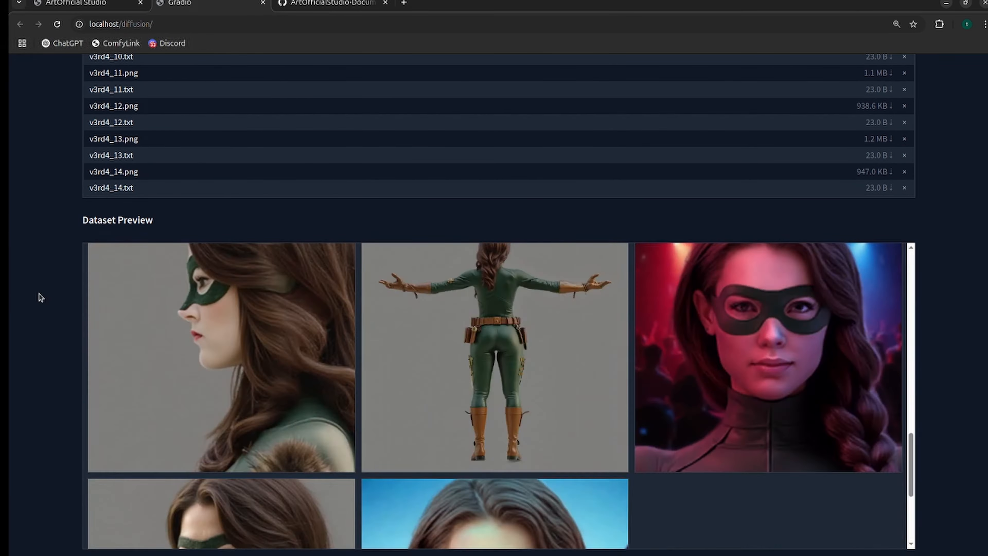
pyautogui.scroll(-5, 37, 293)
# Bring the text editor and the 5_v3rd4 folder into view and compare the matching file names v3rd4_1.png and v3rd4_1.txt.
pyautogui.moveTo(8, 160); pyautogui.dragTo(653, 125)
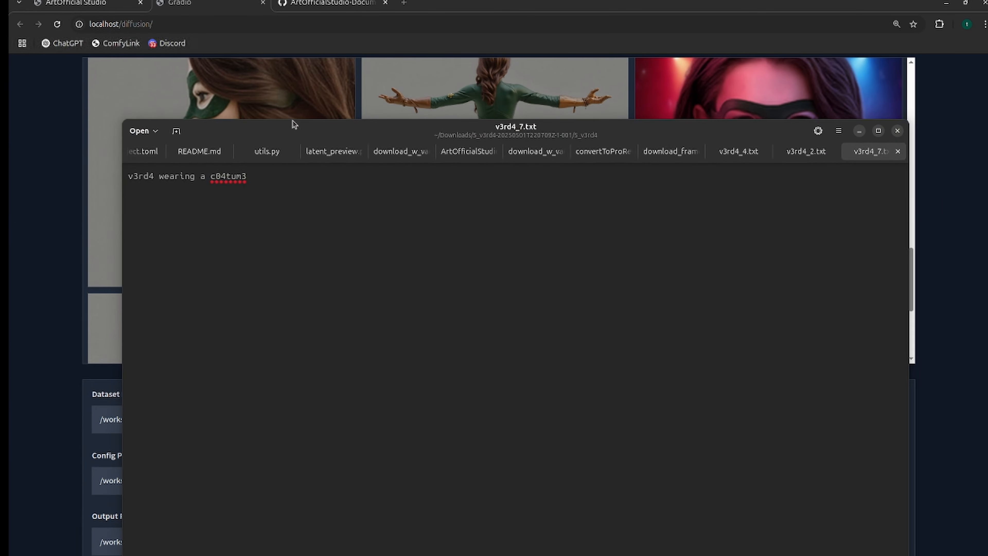
pyautogui.moveTo(9, 172); pyautogui.dragTo(428, 142)
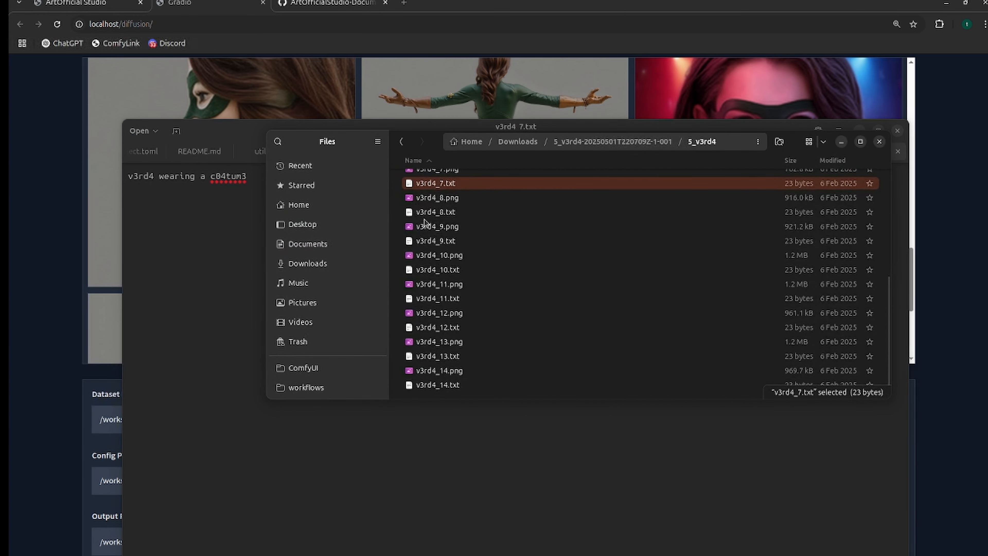
pyautogui.scroll(5, 433, 225)
pyautogui.scroll(3, 433, 225)
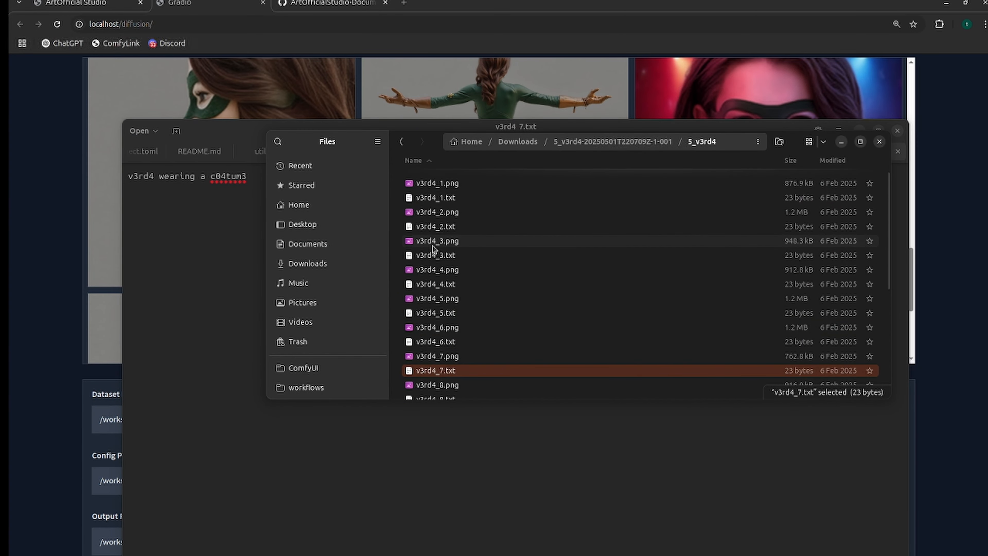
pyautogui.click(441, 184)
pyautogui.click(446, 198)
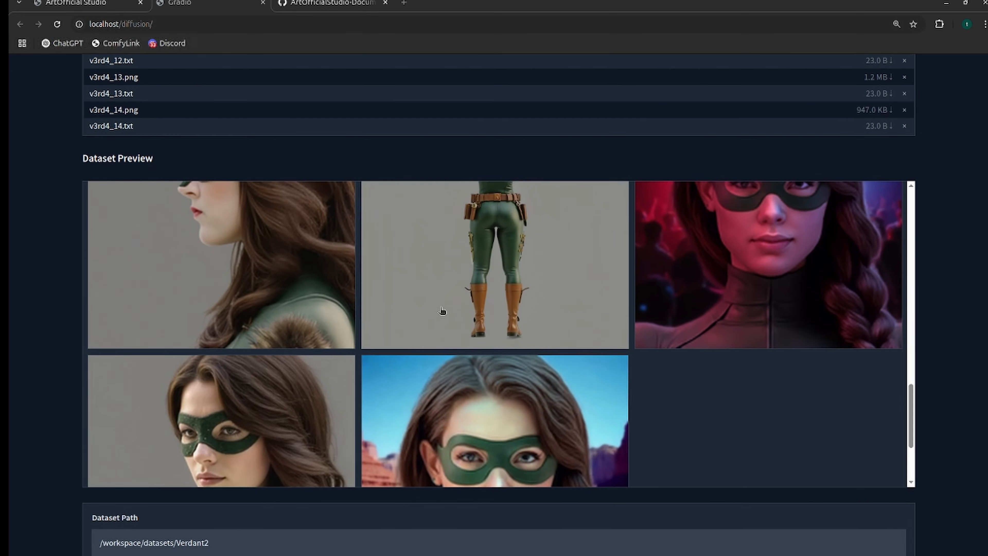
# Review the Verdant2 dataset path in the LoRA training interface.
pyautogui.scroll(-3, 393, 327)
pyautogui.scroll(-8, 64, 337)
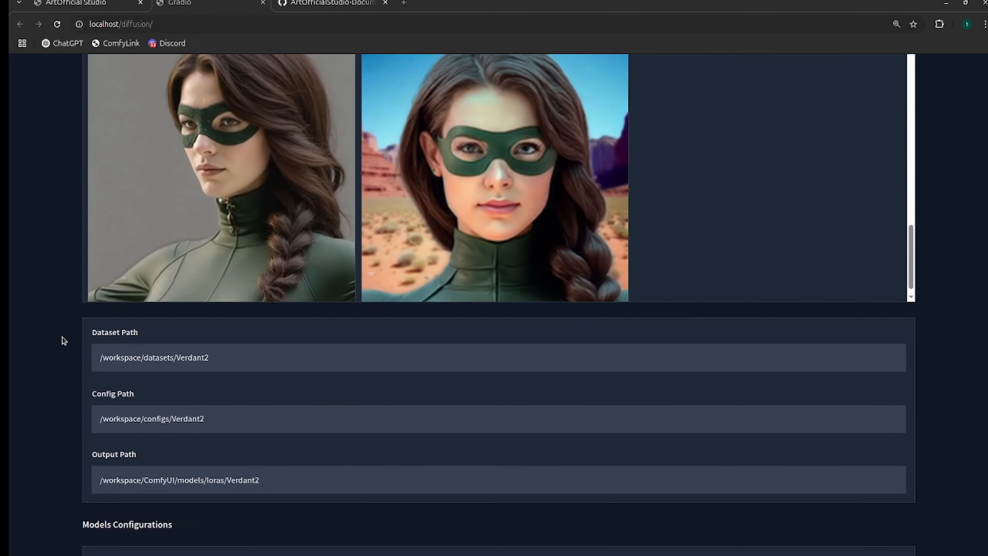
pyautogui.moveTo(193, 237); pyautogui.dragTo(117, 237)
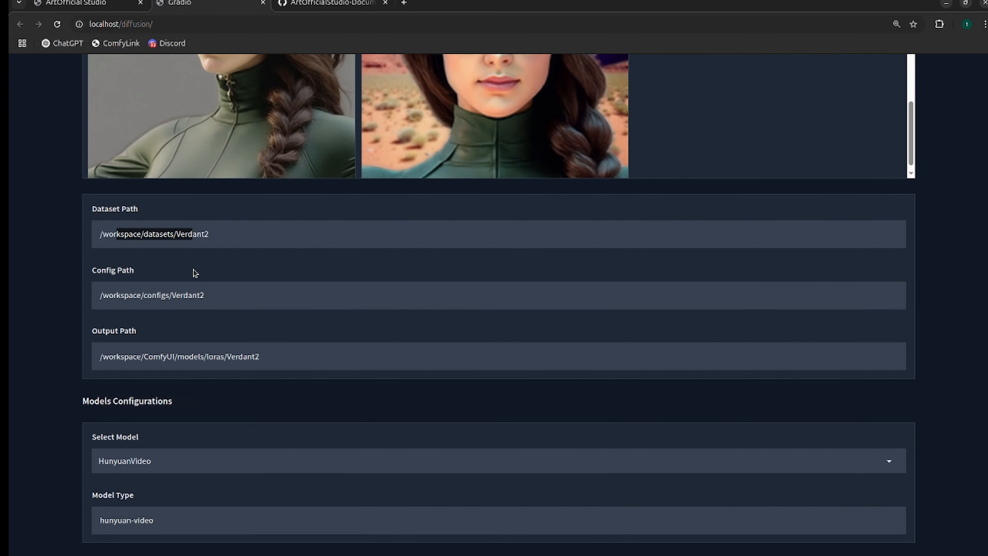
# Review the config path and output path set for the Verdant2 LoRA.
pyautogui.moveTo(206, 299); pyautogui.dragTo(101, 303)
pyautogui.click(102, 308)
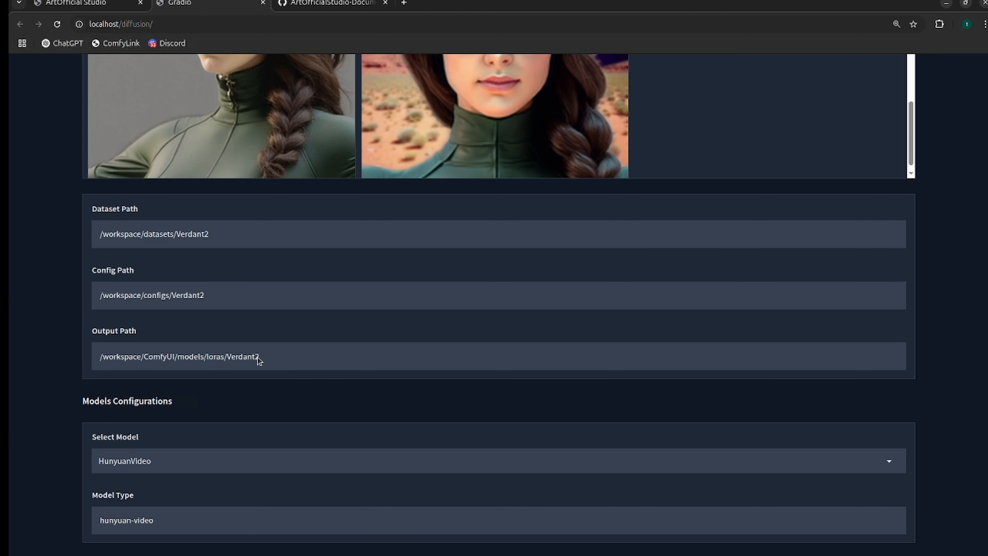
pyautogui.moveTo(260, 357); pyautogui.dragTo(93, 358)
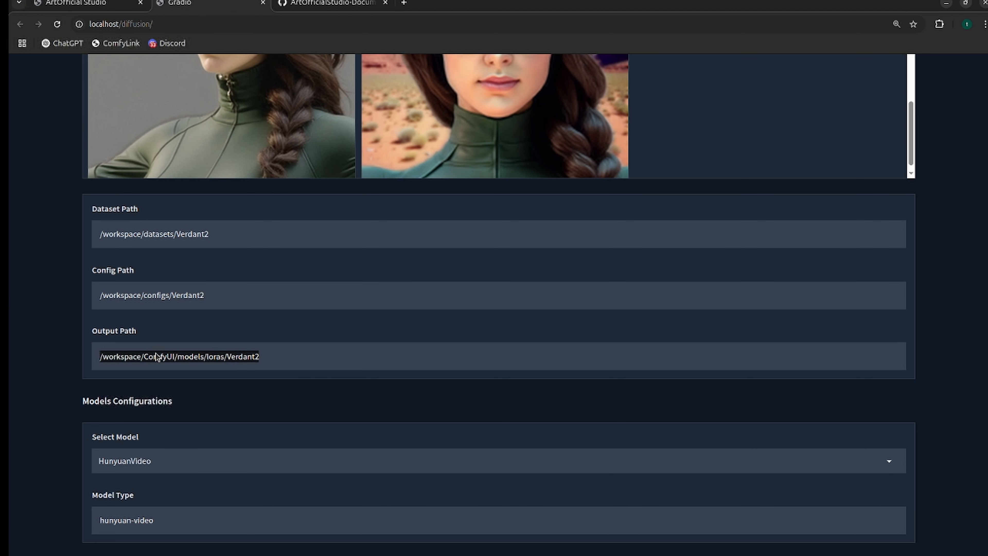
pyautogui.click(136, 364)
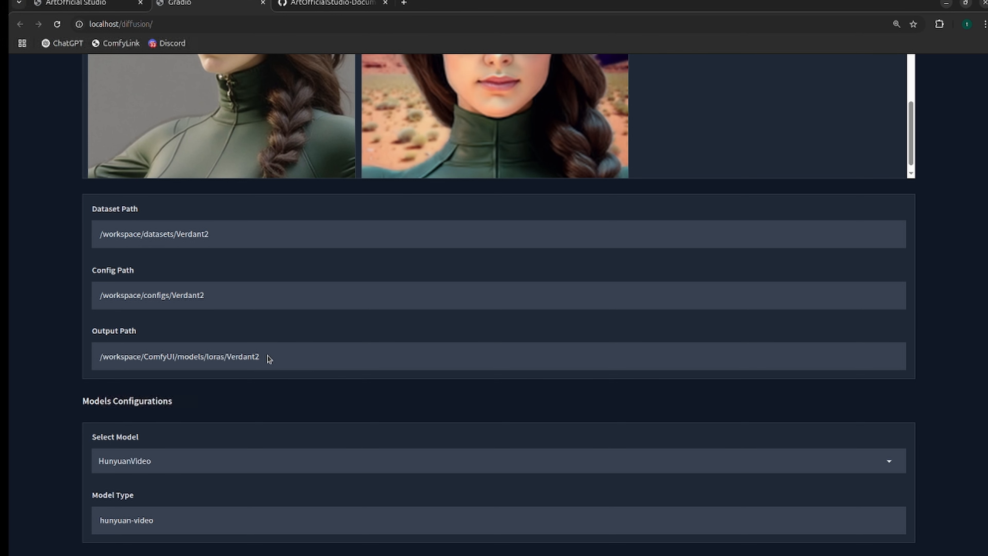
pyautogui.tripleClick(98, 362)
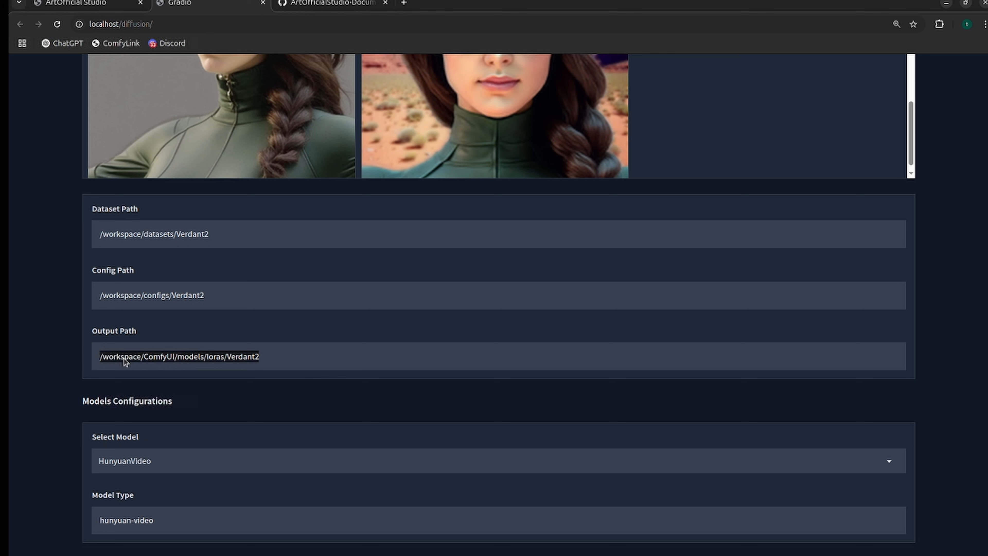
pyautogui.click(163, 362)
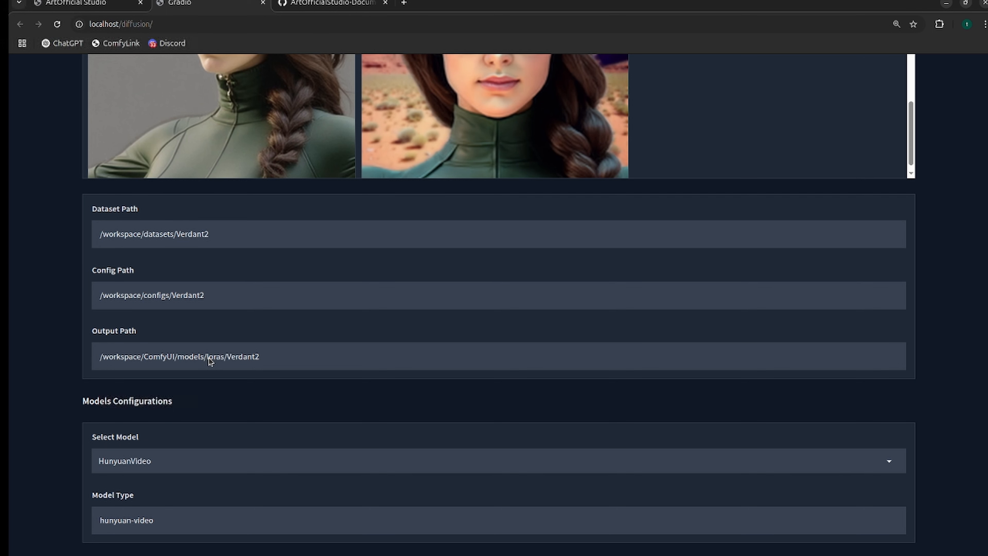
# Select HiDream-I1-Full as the training model and look over the other available models.
pyautogui.scroll(-5, 210, 361)
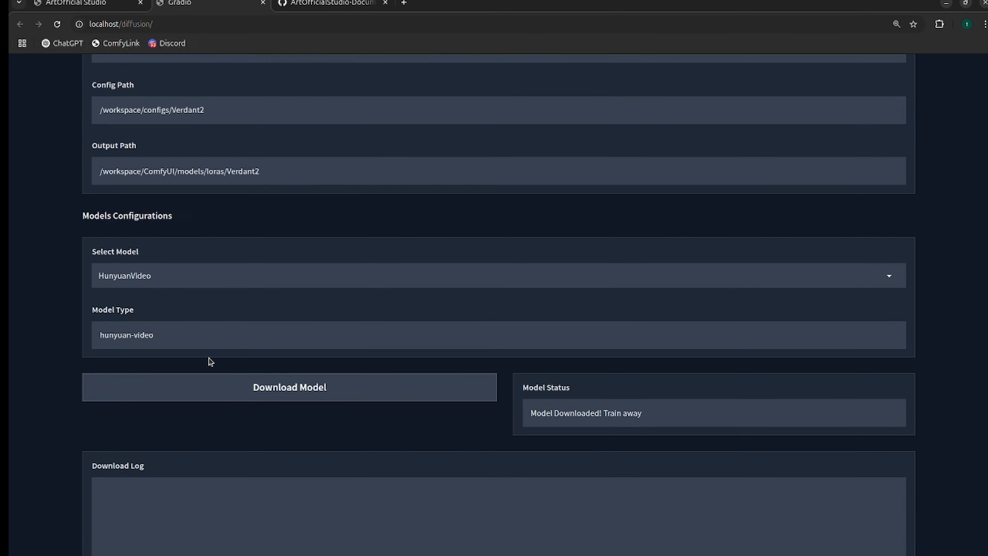
pyautogui.click(175, 274)
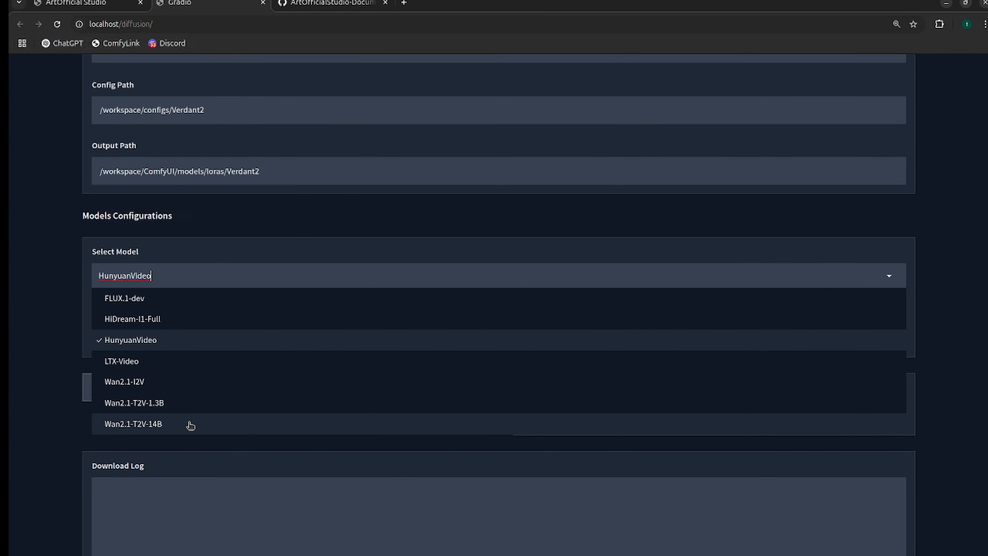
pyautogui.click(161, 321)
pyautogui.click(322, 277)
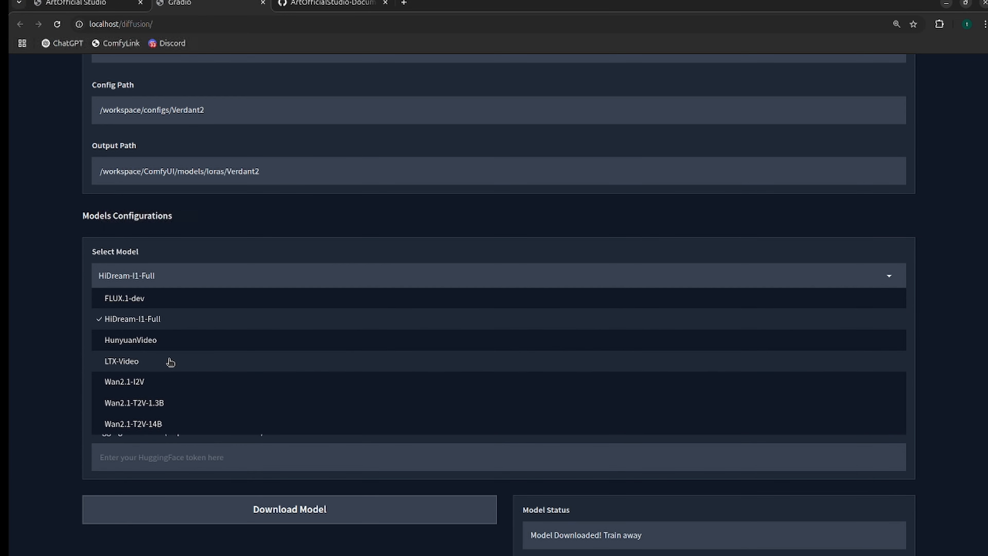
pyautogui.scroll(-2, 169, 362)
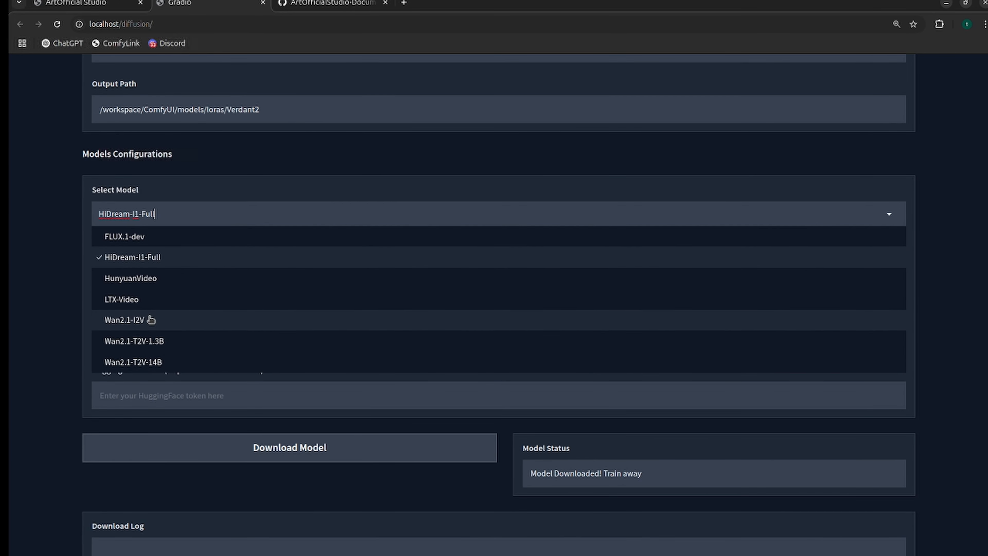
pyautogui.click(38, 239)
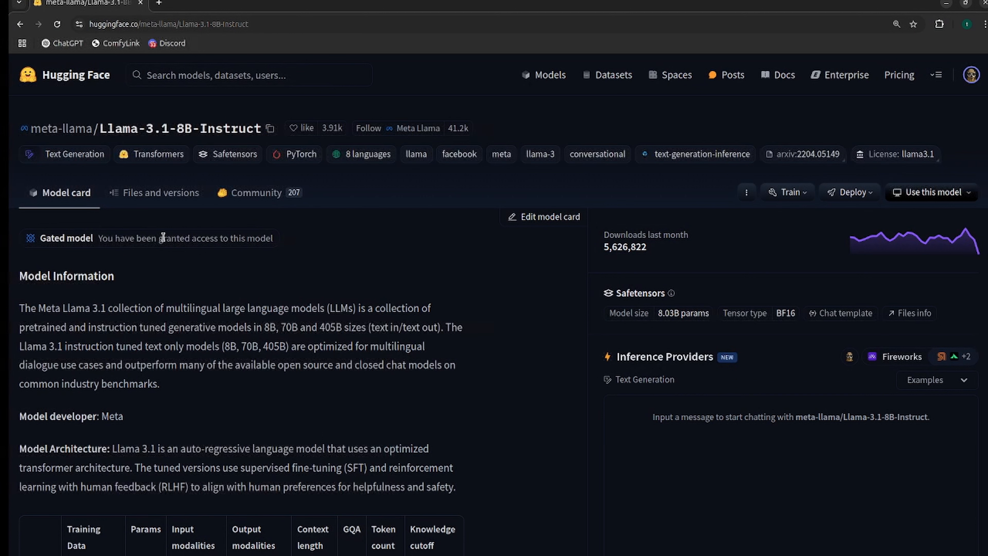
# Check the gated-model access notice and page address of meta-llama/Llama-3.1-8B-Instruct on Hugging Face.
pyautogui.moveTo(277, 239); pyautogui.dragTo(138, 239)
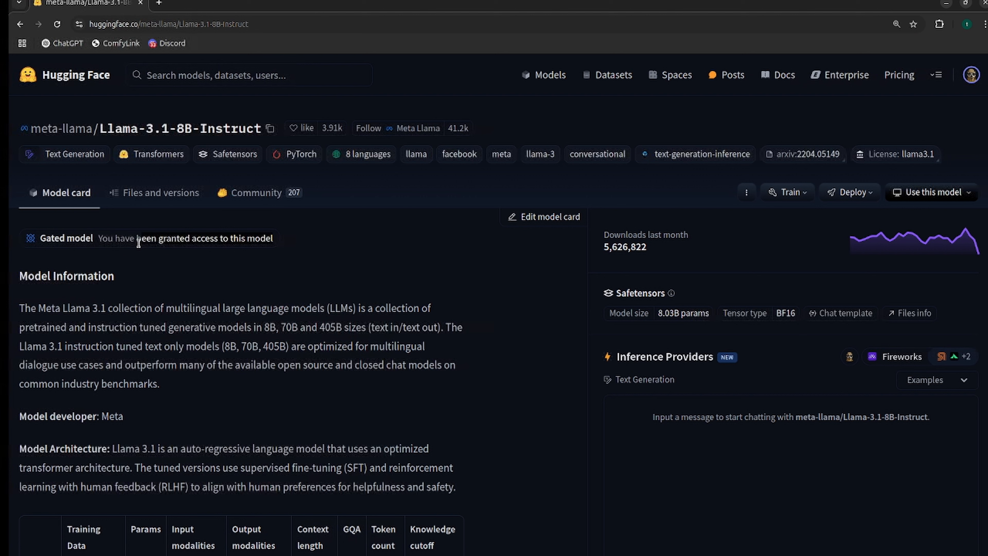
pyautogui.click(147, 240)
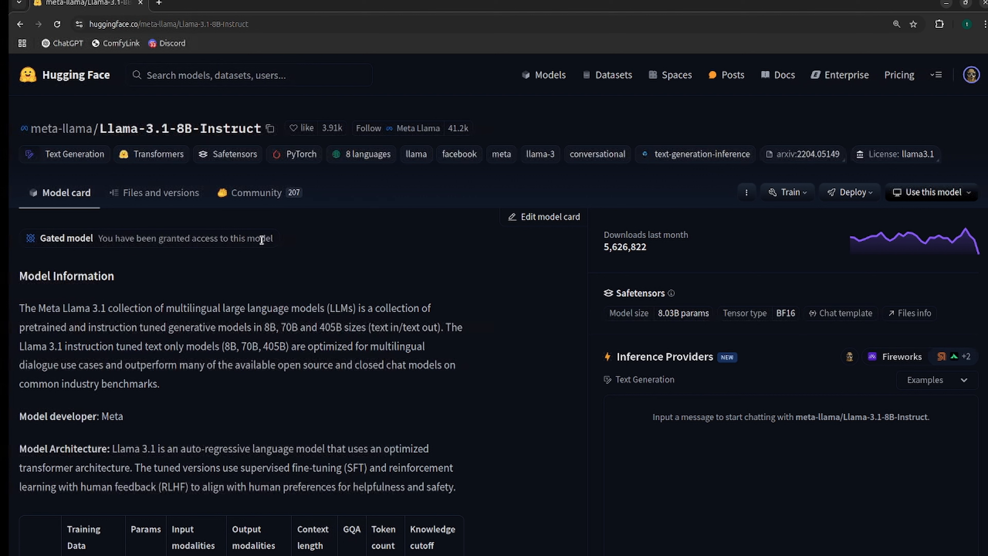
pyautogui.moveTo(262, 239); pyautogui.dragTo(36, 235)
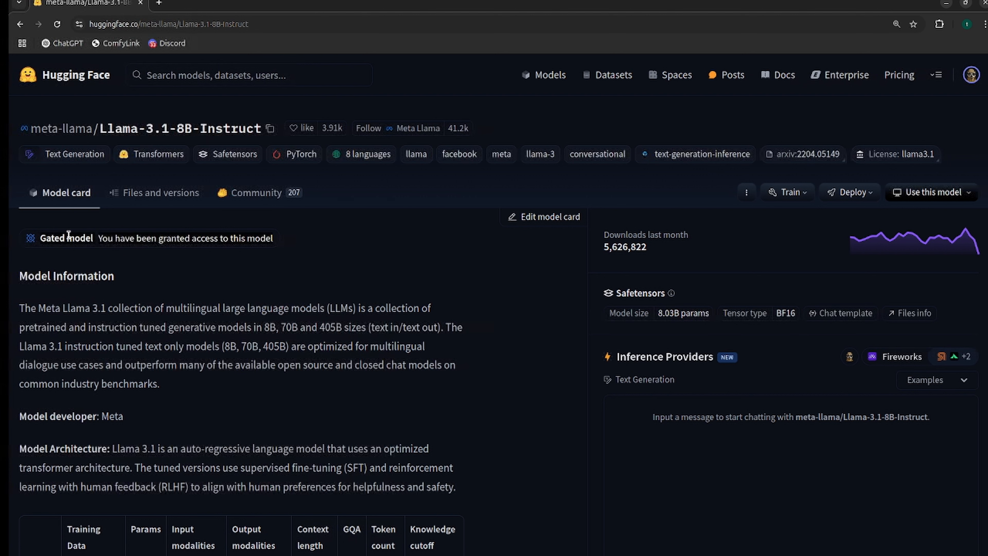
pyautogui.click(163, 232)
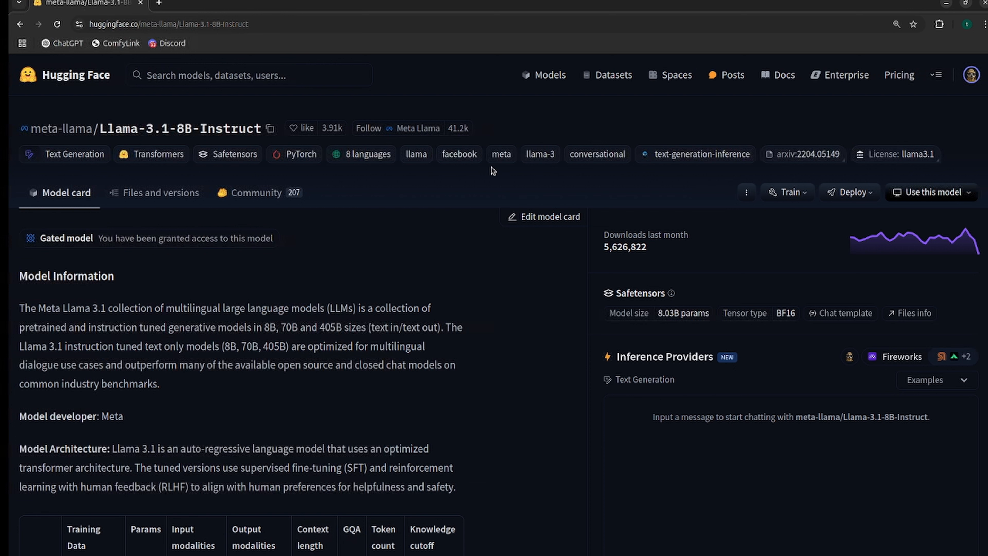
pyautogui.moveTo(274, 241); pyautogui.dragTo(57, 238)
pyautogui.click(117, 238)
pyautogui.moveTo(259, 239); pyautogui.dragTo(54, 239)
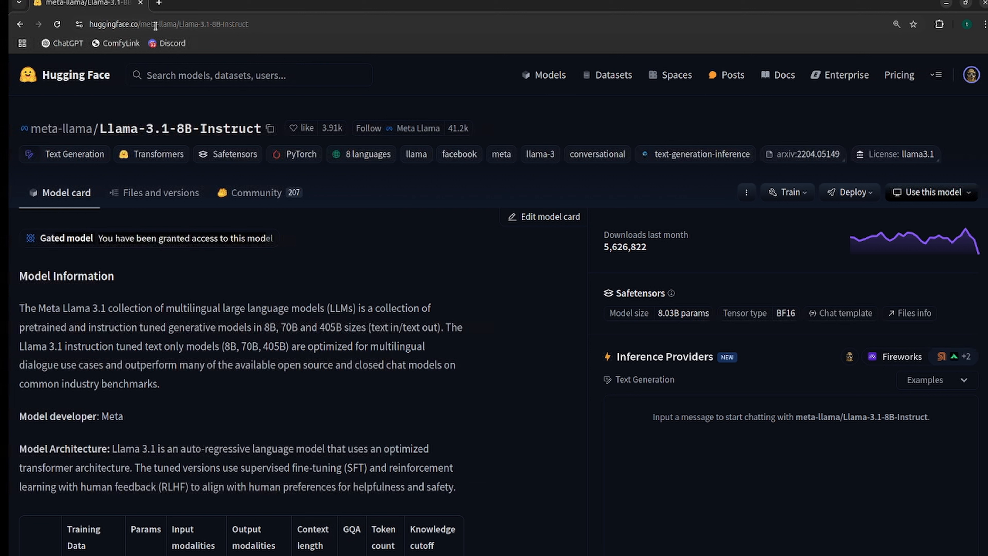
pyautogui.click(259, 25)
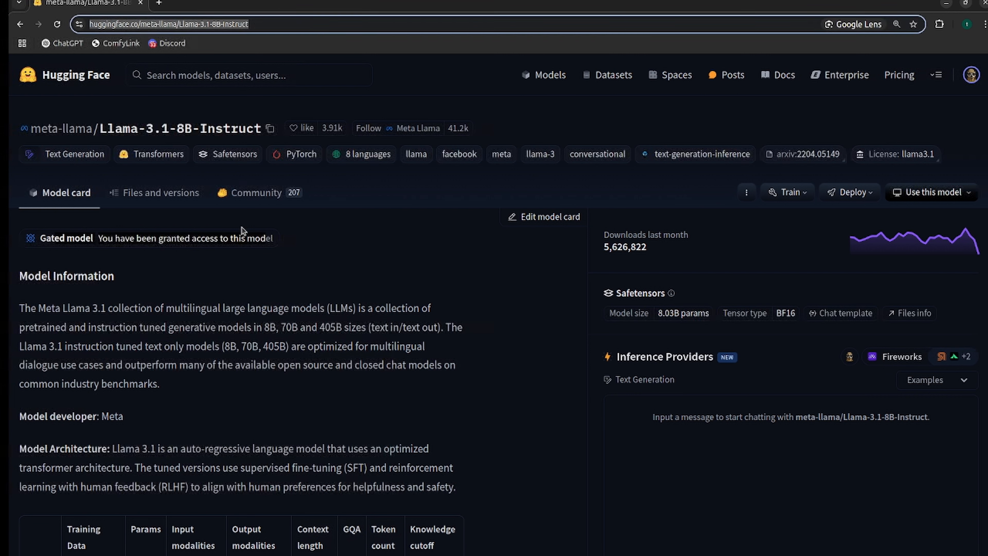
pyautogui.click(245, 238)
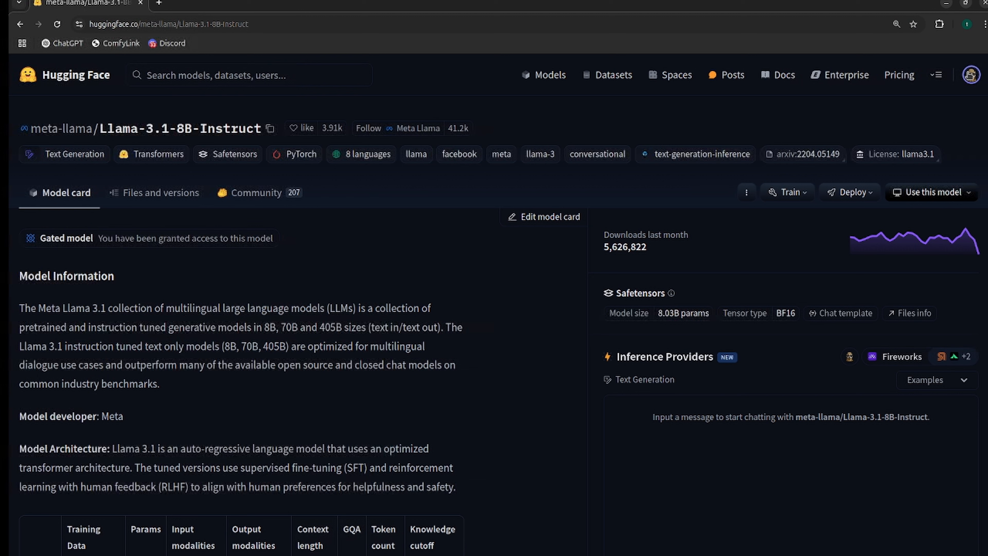
# Open the access token settings of the Hugging Face account.
pyautogui.click(971, 75)
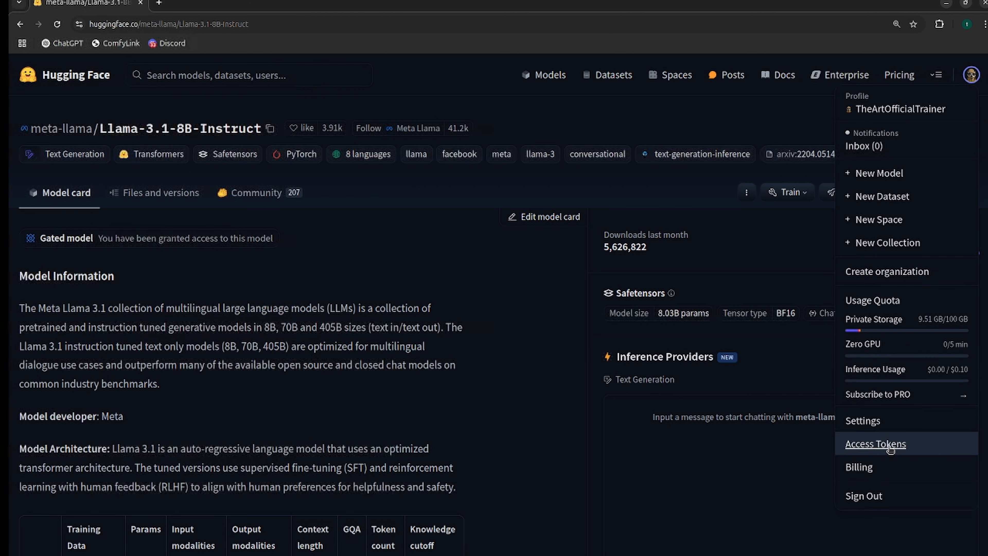
pyautogui.click(875, 444)
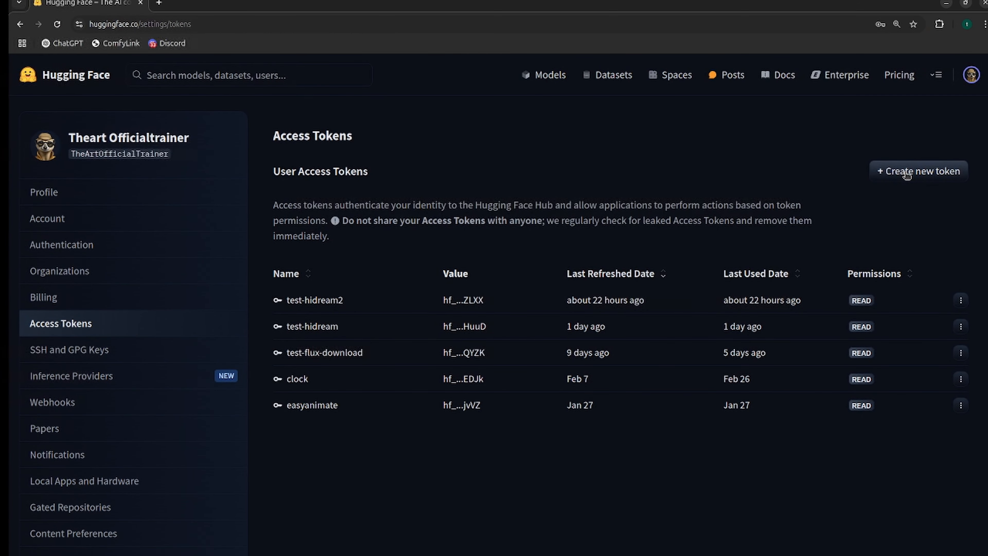
# Start a new access token of type Read and return to the token list without creating it.
pyautogui.click(907, 173)
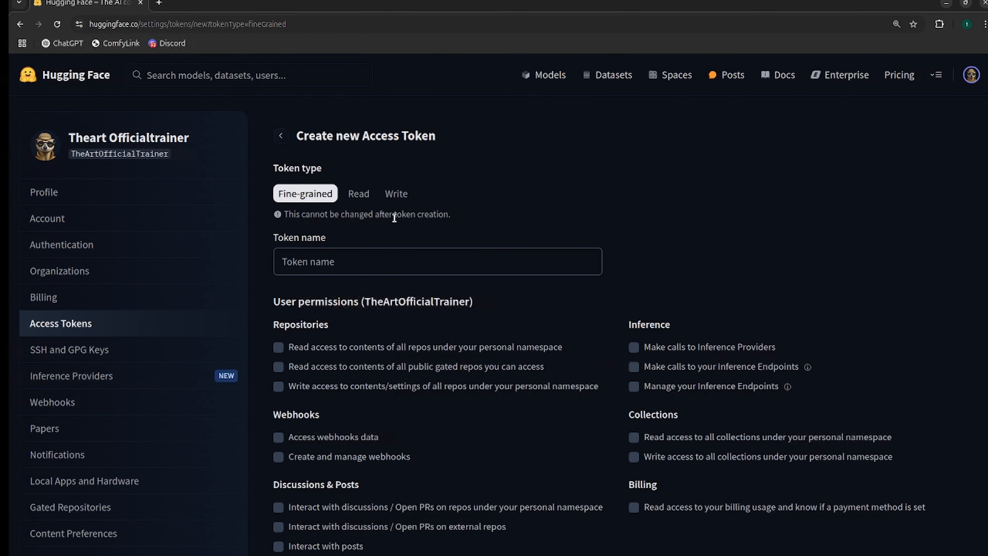
pyautogui.click(358, 195)
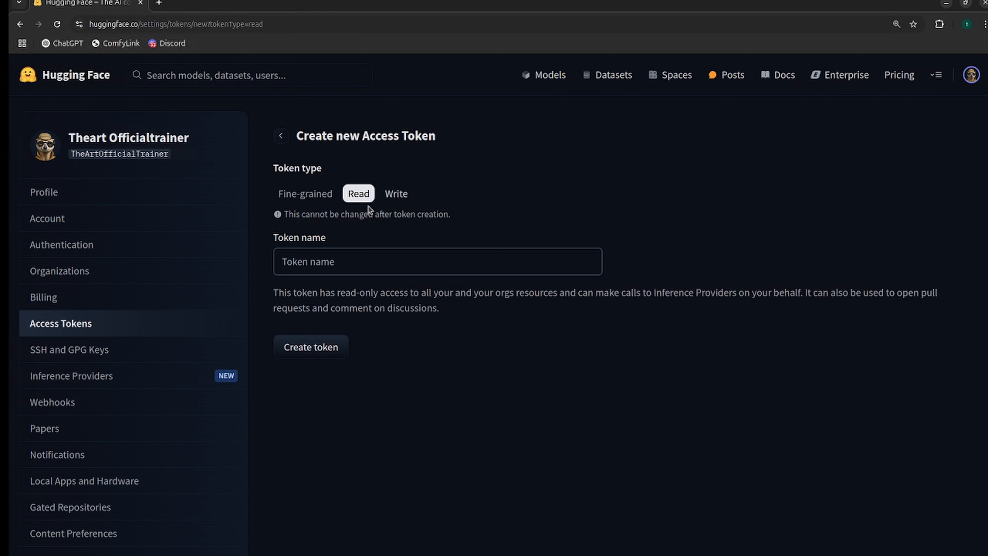
pyautogui.click(330, 255)
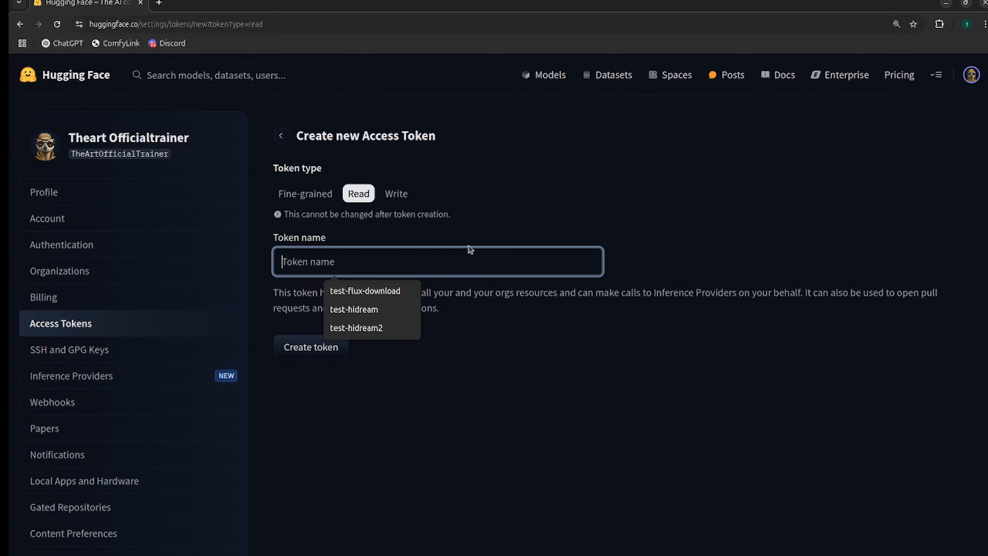
pyautogui.click(464, 324)
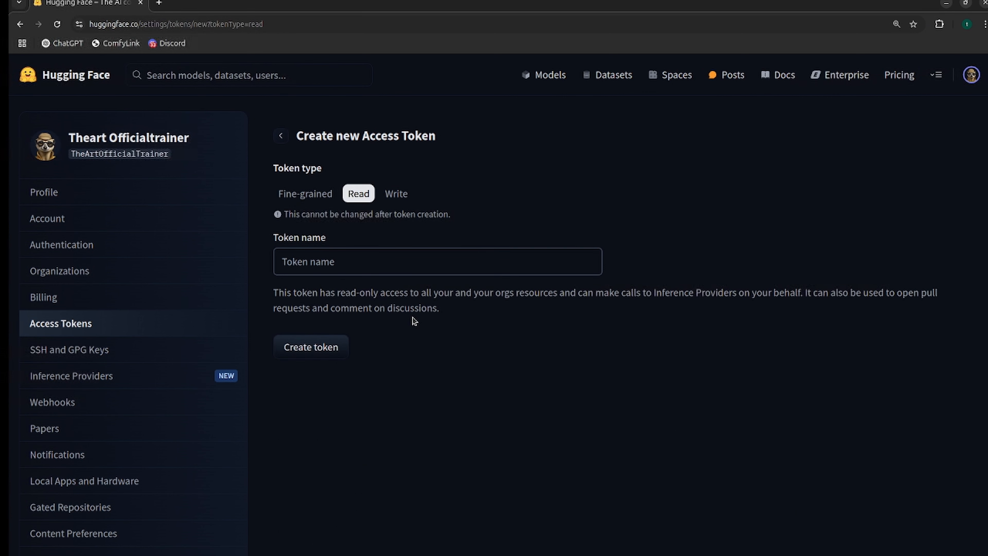
pyautogui.click(342, 272)
pyautogui.click(478, 322)
pyautogui.click(282, 140)
# Bring up the Hugging Face token list, check the test-hidream2 token entry, and move the window away from the training interface.
pyautogui.moveTo(330, 1); pyautogui.dragTo(0, 235)
pyautogui.moveTo(0, 15); pyautogui.dragTo(628, 14)
pyautogui.moveTo(426, 308); pyautogui.dragTo(468, 302)
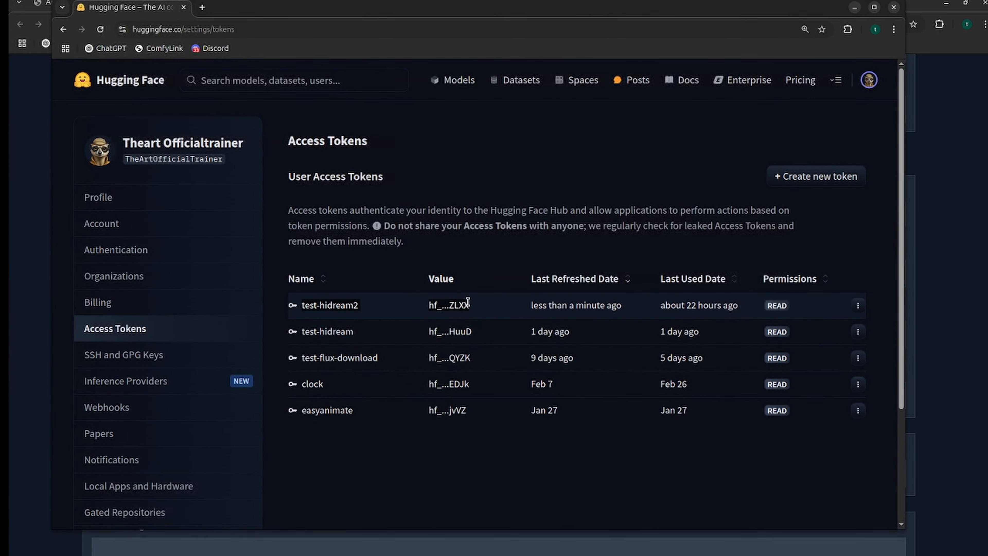
pyautogui.click(361, 309)
pyautogui.moveTo(297, 12); pyautogui.dragTo(0, 20)
# Paste the HuggingFace token and enter the HuggingFace username in the HiDream-I1-Full model configuration.
pyautogui.click(146, 399)
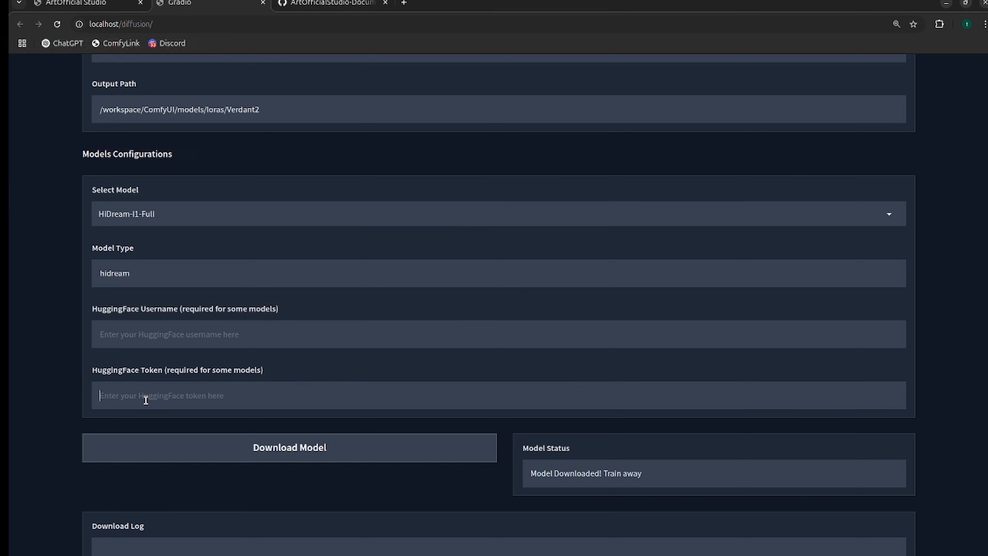
pyautogui.hotkey('ctrl', 'v')
pyautogui.click(189, 332)
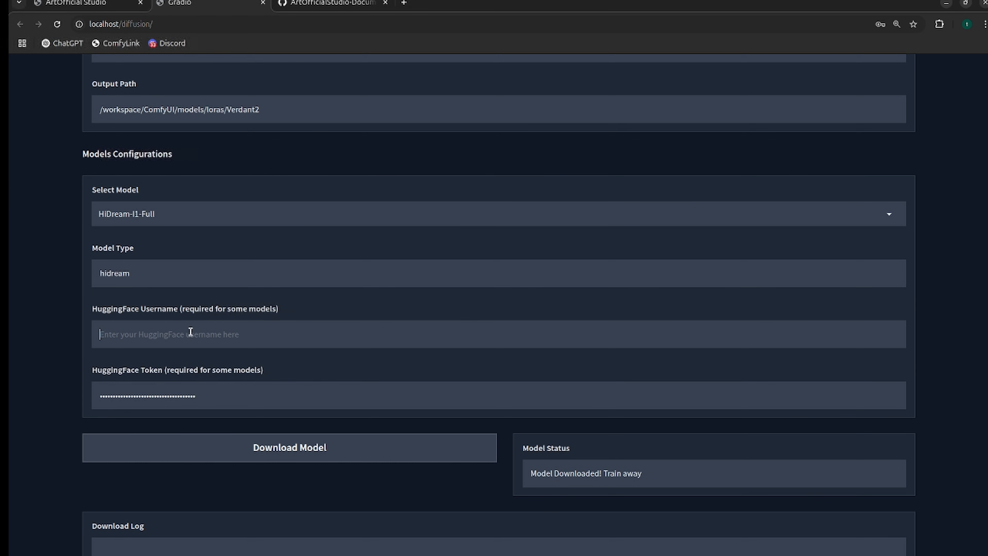
pyautogui.write('TheArtOfficial')
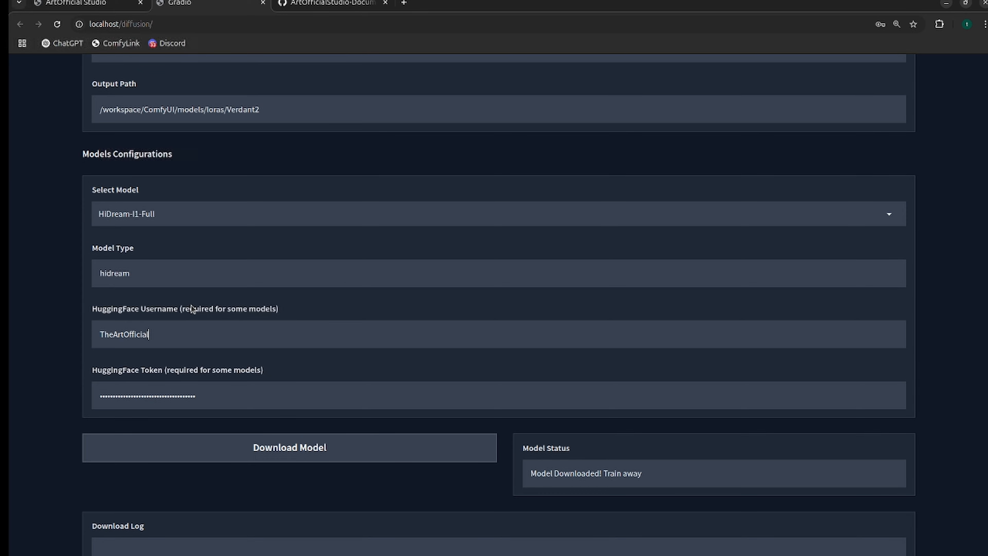
pyautogui.write('Trainer')
# Start the download of the HiDream-I1-Full model and look through the download log.
pyautogui.scroll(-1, 304, 412)
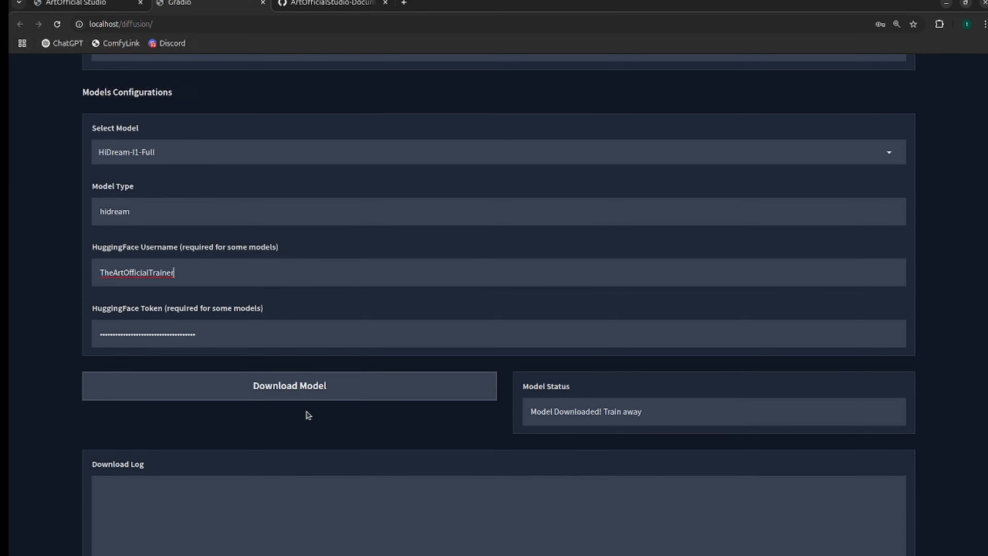
pyautogui.click(308, 386)
pyautogui.scroll(-3, 578, 275)
pyautogui.scroll(3, 397, 408)
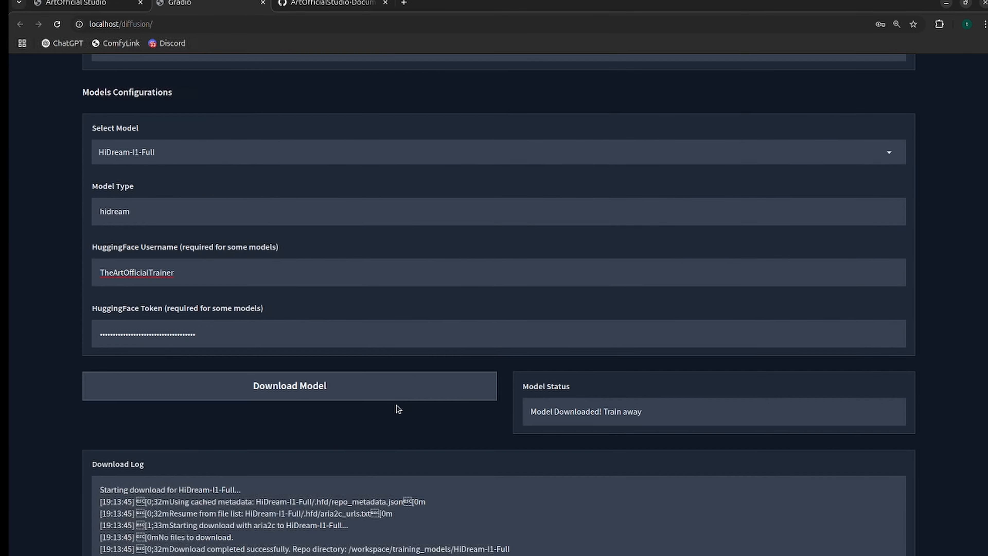
pyautogui.scroll(-2, 304, 337)
pyautogui.scroll(-1, 304, 337)
pyautogui.scroll(1, 287, 361)
pyautogui.scroll(-3, 253, 365)
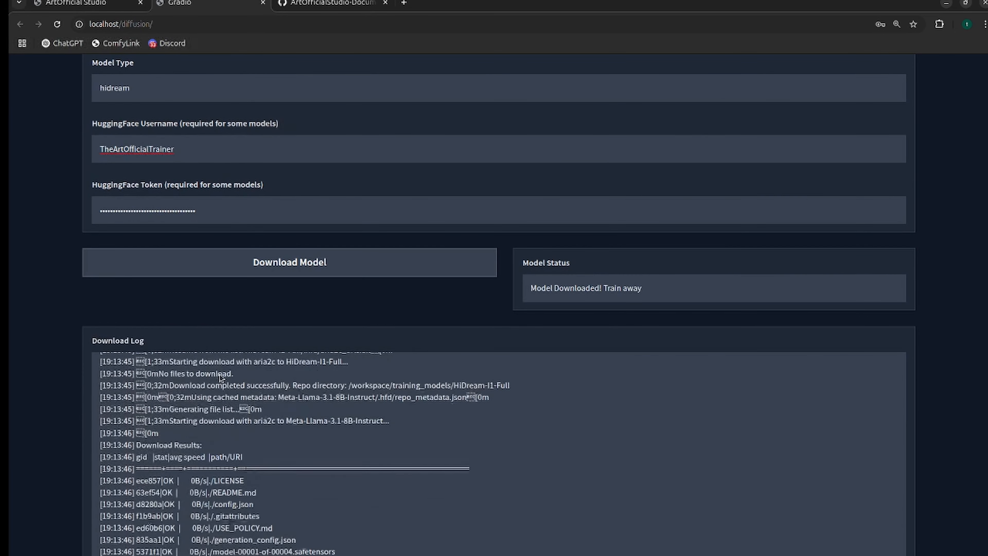
# Check the Model Status message and review the rest of the download log for the Llama files.
pyautogui.moveTo(647, 289); pyautogui.dragTo(529, 288)
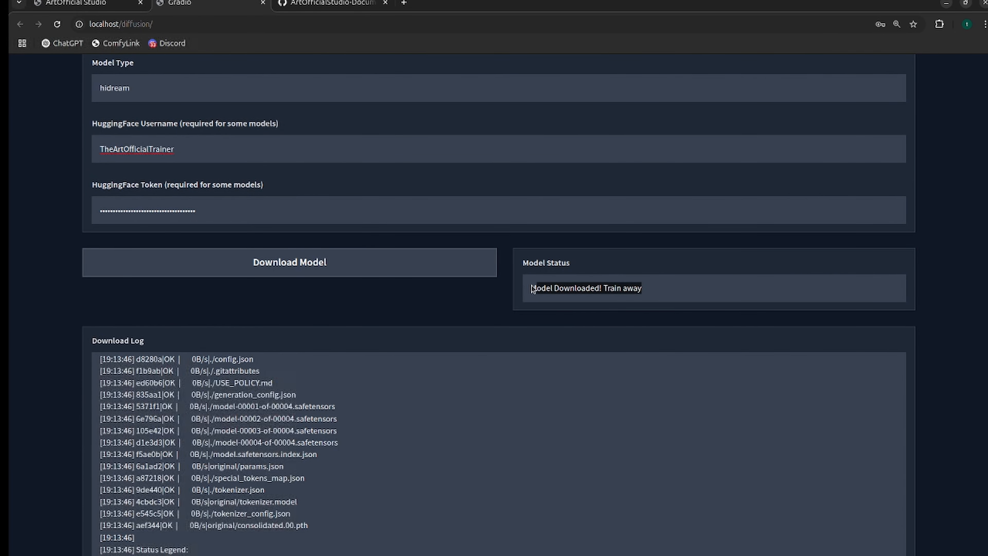
pyautogui.click(586, 293)
pyautogui.moveTo(642, 287); pyautogui.dragTo(508, 290)
pyautogui.click(500, 297)
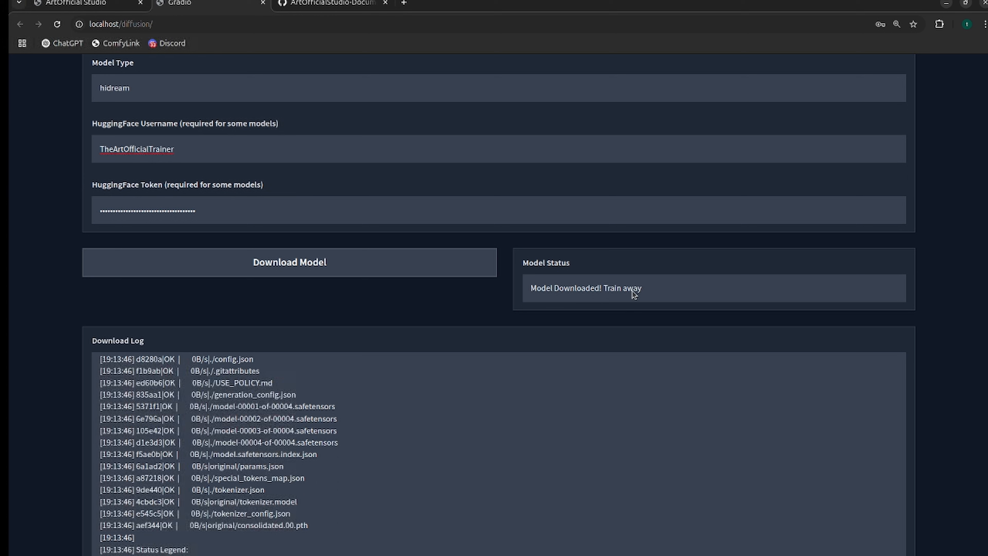
pyautogui.moveTo(644, 288); pyautogui.dragTo(532, 293)
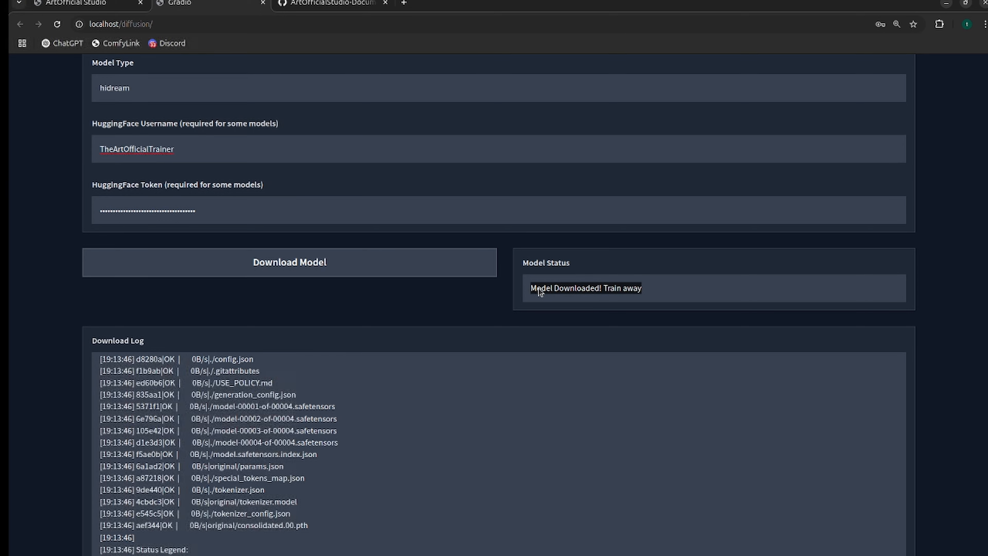
pyautogui.scroll(-2, 194, 362)
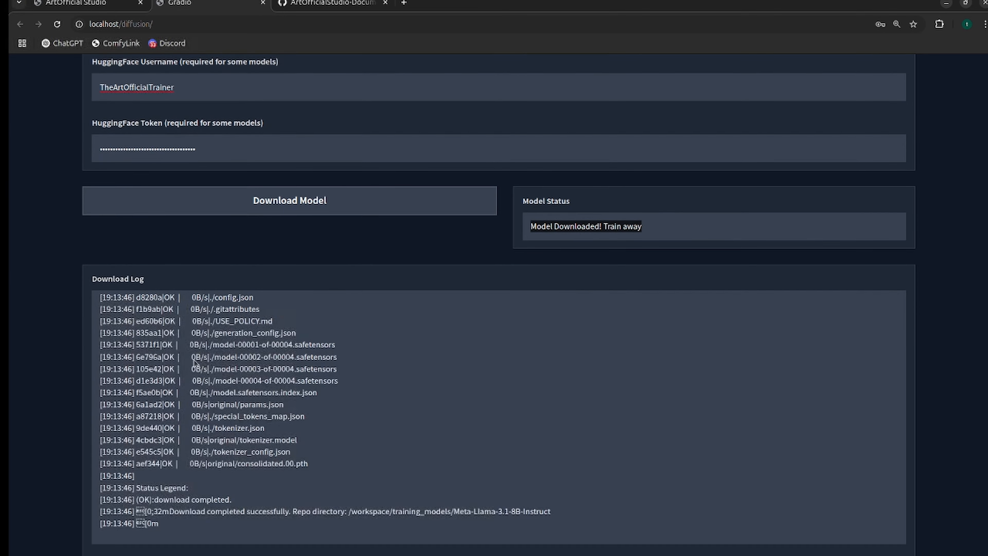
pyautogui.scroll(6, 194, 362)
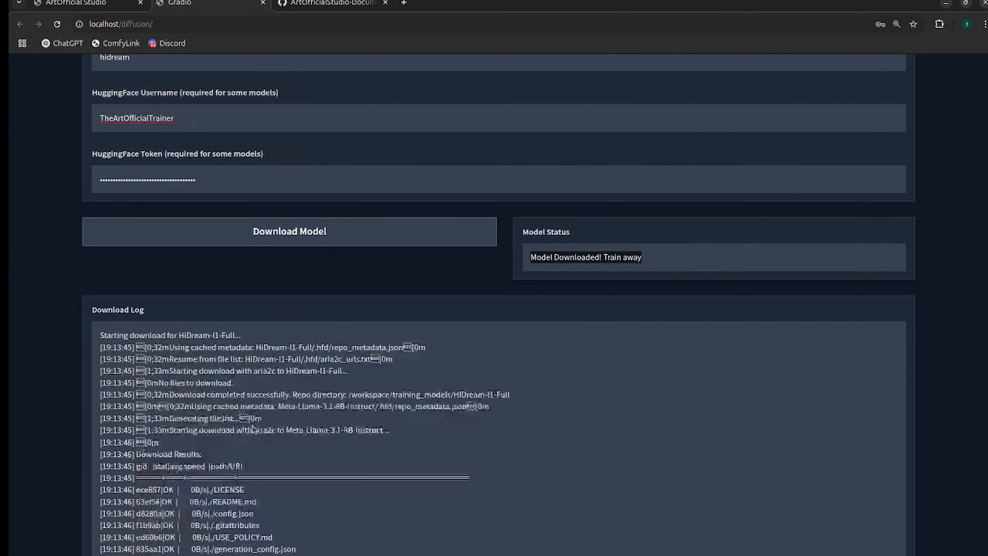
# Read through the end of the download log and check the Diffusers and LLaMA3 model paths below it.
pyautogui.scroll(-5, 253, 428)
pyautogui.scroll(5, 252, 420)
pyautogui.scroll(-3, 252, 413)
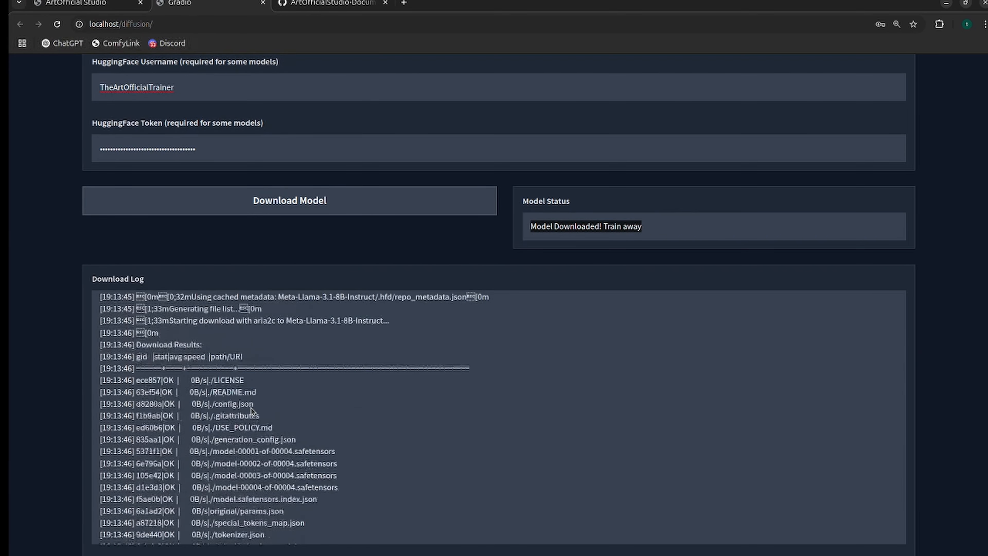
pyautogui.scroll(-10, 251, 411)
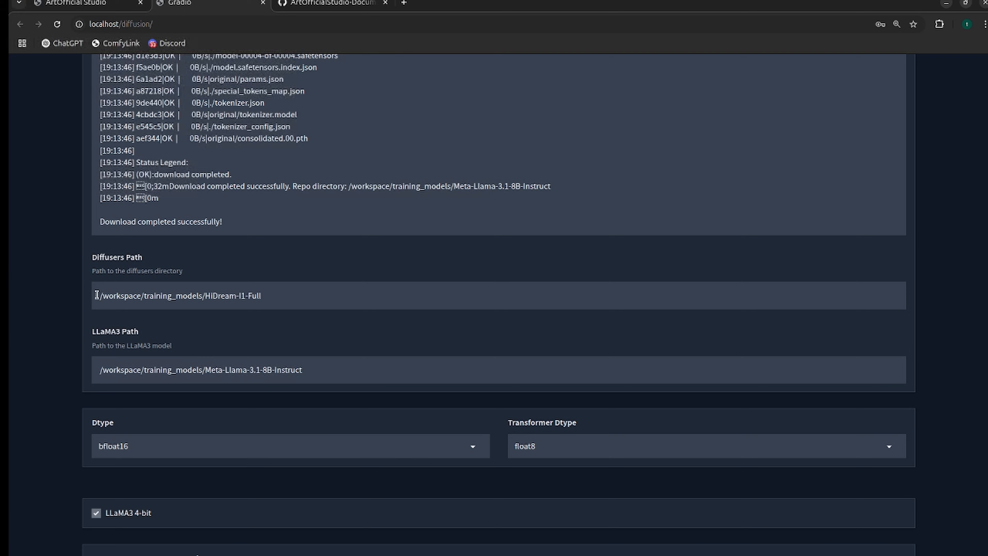
pyautogui.moveTo(296, 303); pyautogui.dragTo(79, 296)
pyautogui.click(218, 296)
pyautogui.scroll(10, 277, 297)
pyautogui.scroll(-6, 276, 304)
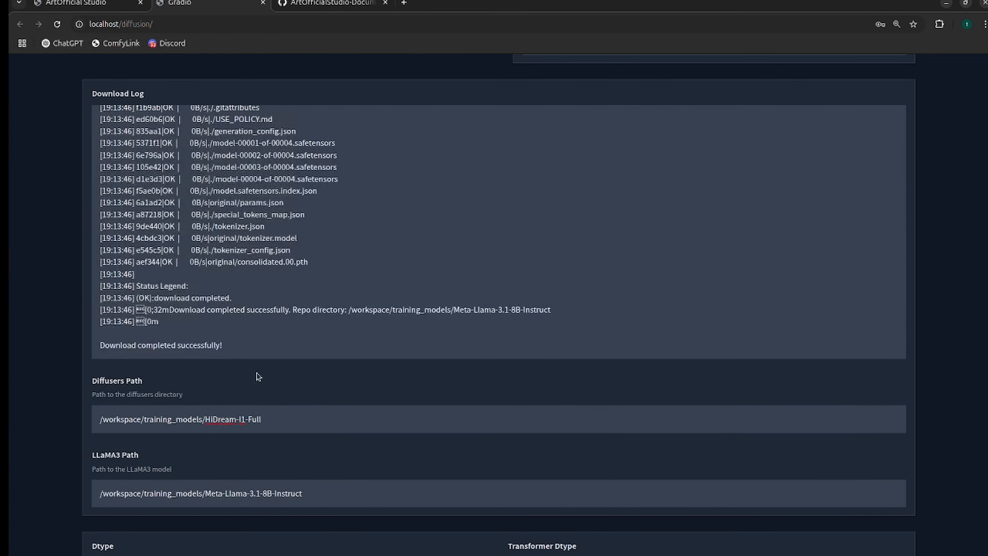
pyautogui.moveTo(269, 413); pyautogui.dragTo(149, 413)
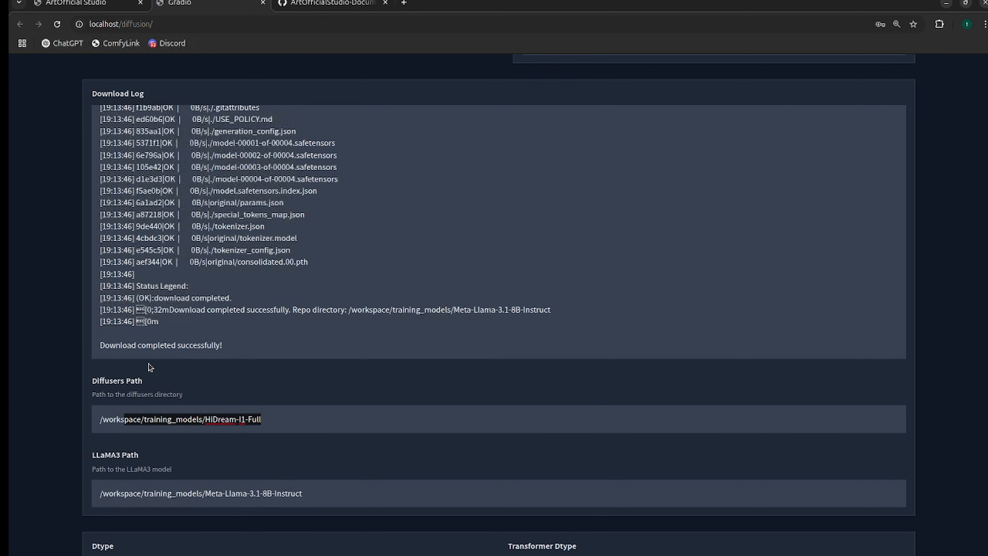
# Review the Dtype, Transformer Dtype and LLaMA3 options, and bring the Step 2 training parameters into view.
pyautogui.scroll(-5, 152, 362)
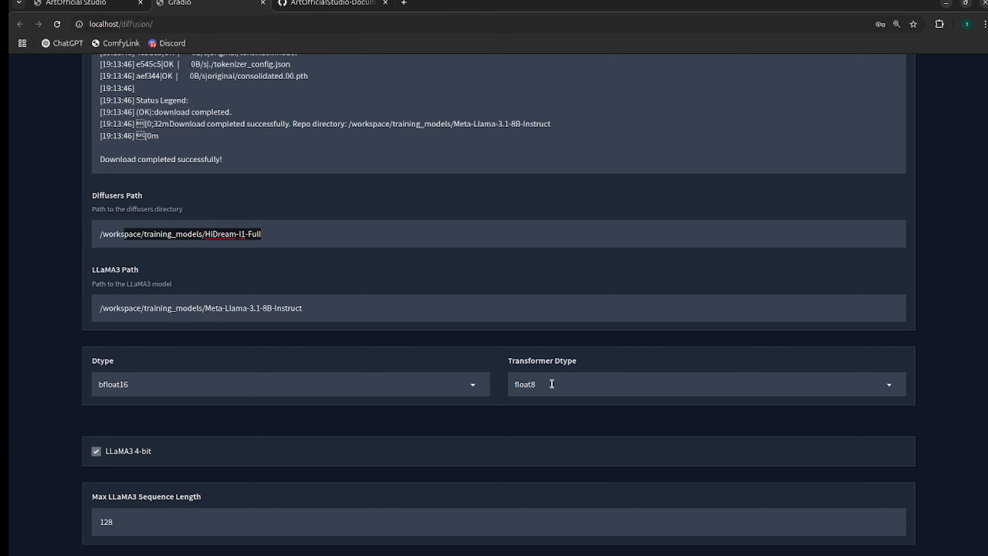
pyautogui.scroll(-2, 216, 442)
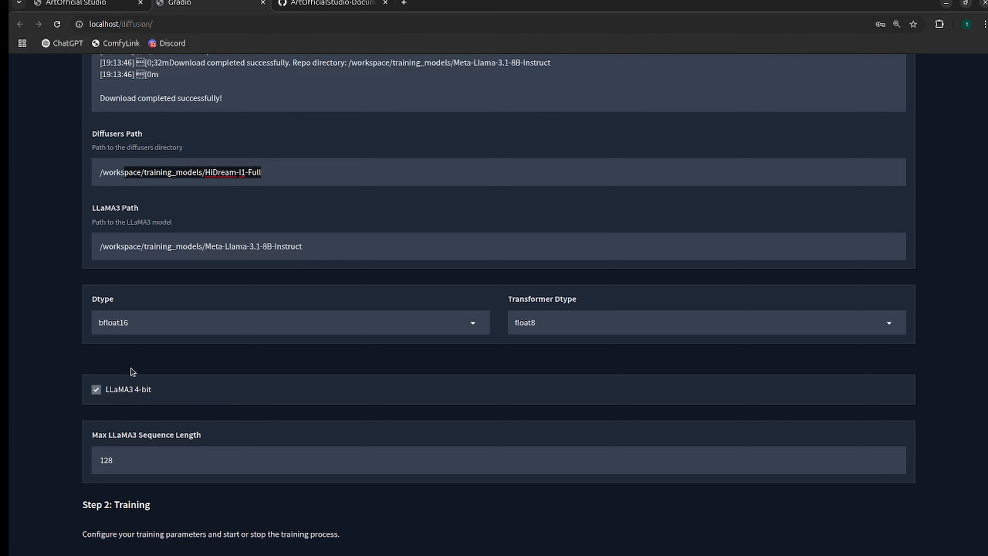
pyautogui.scroll(-6, 141, 353)
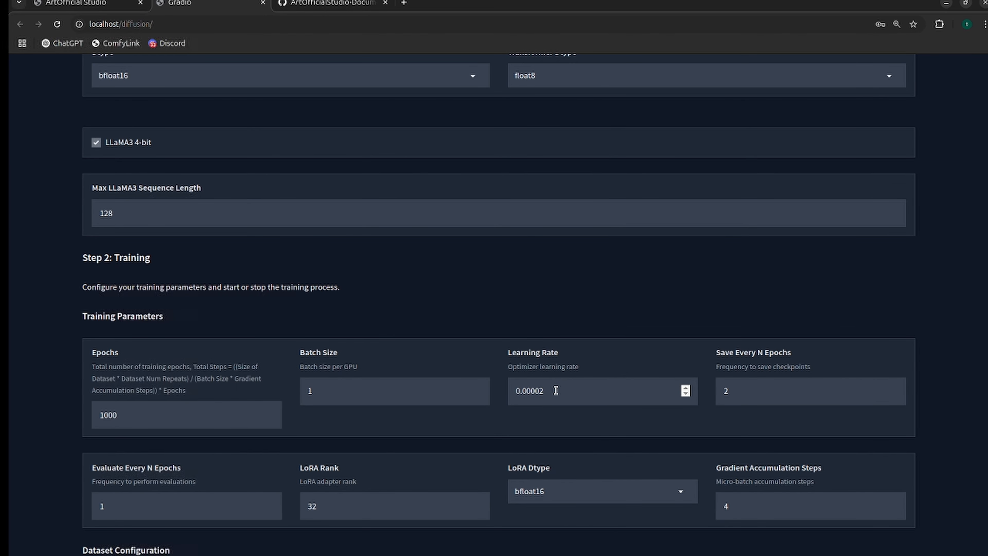
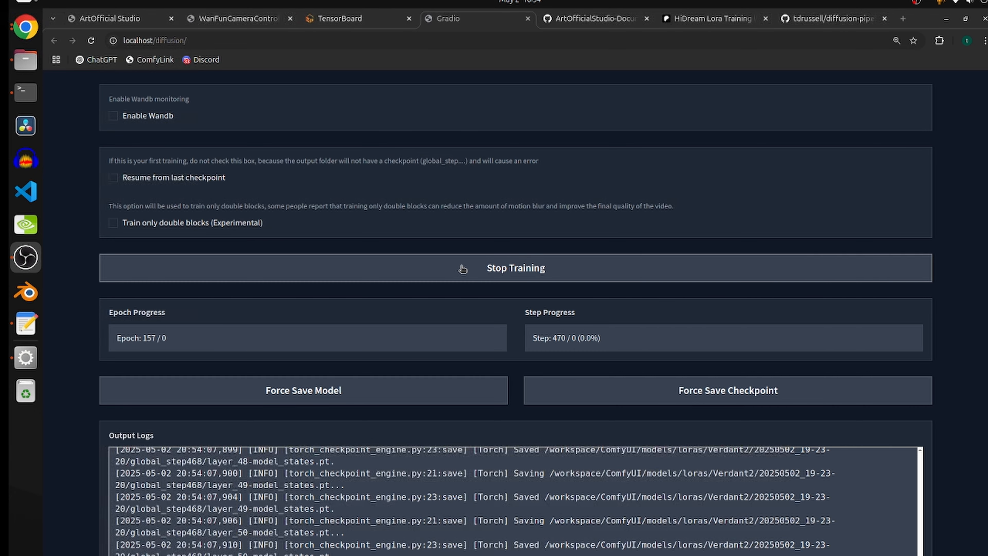
# Stop the running training and go back to the Blocks to Swap value in the additional training parameters.
pyautogui.click(462, 269)
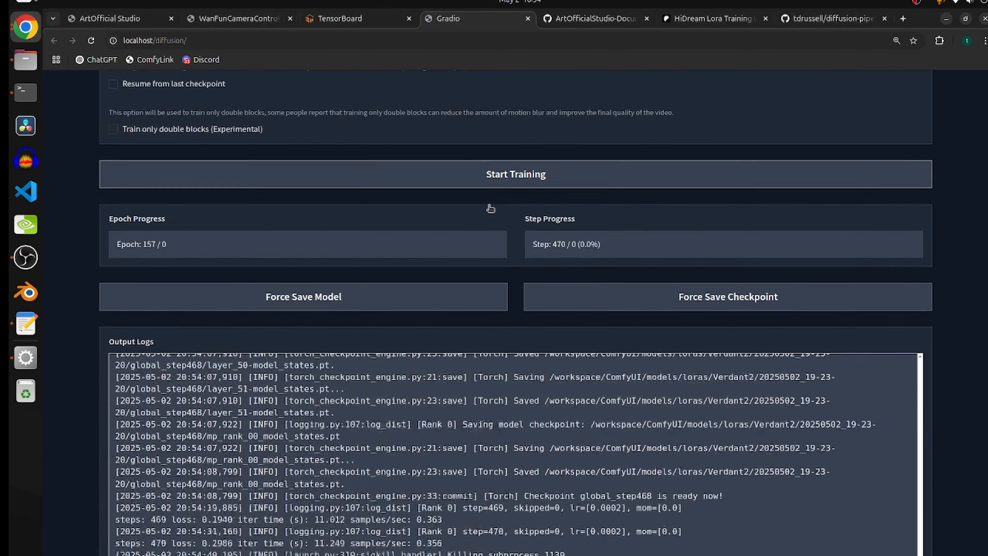
pyautogui.scroll(8, 395, 194)
pyautogui.scroll(5, 414, 199)
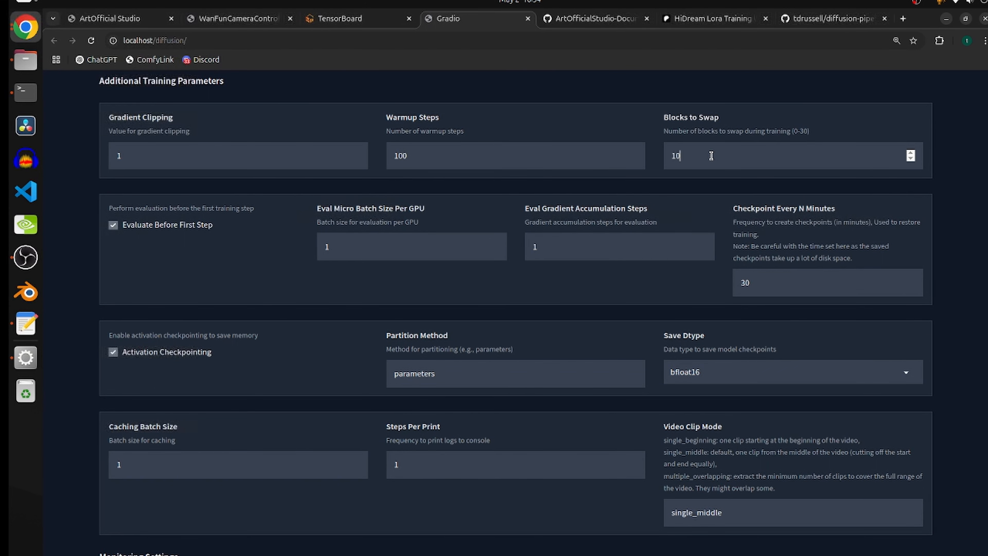
pyautogui.scroll(10, 711, 155)
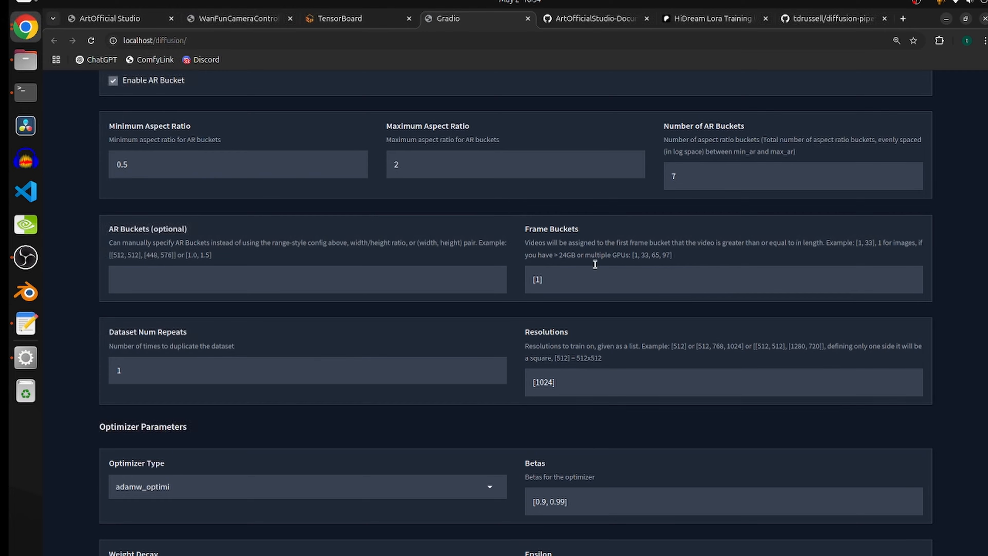
# Open supported_models.md in the diffusion-pipe repository's docs folder and find its HiDream section.
pyautogui.click(815, 23)
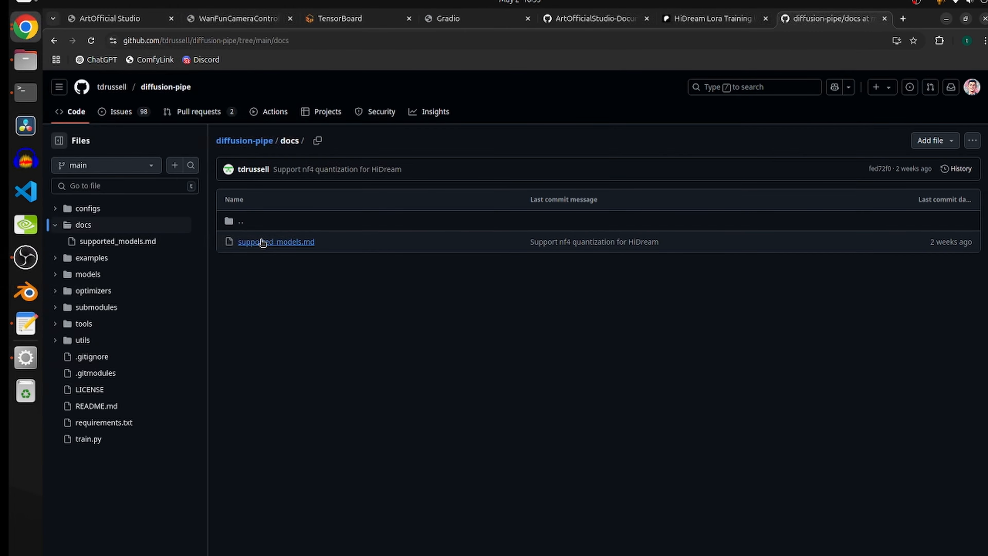
pyautogui.click(259, 242)
pyautogui.scroll(-20, 466, 290)
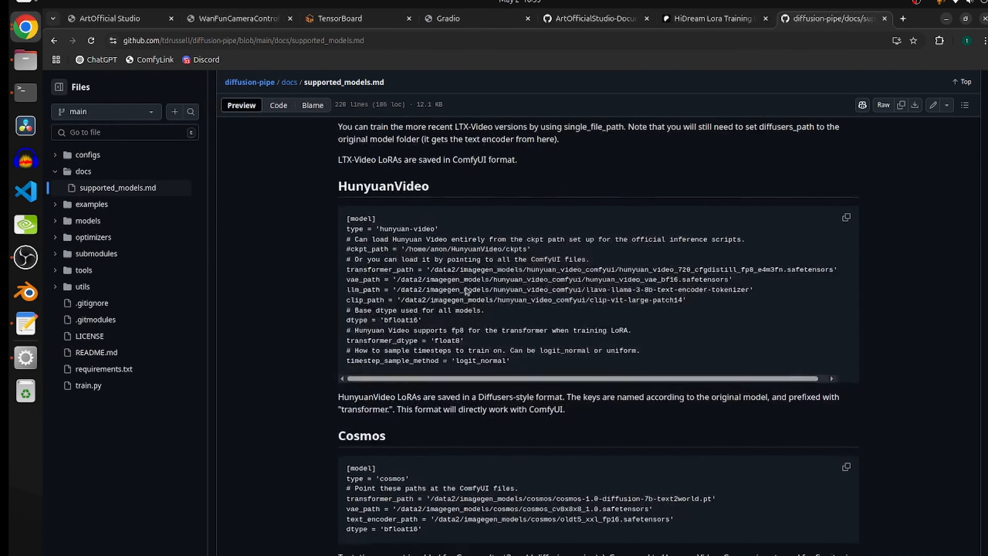
pyautogui.scroll(-10, 466, 286)
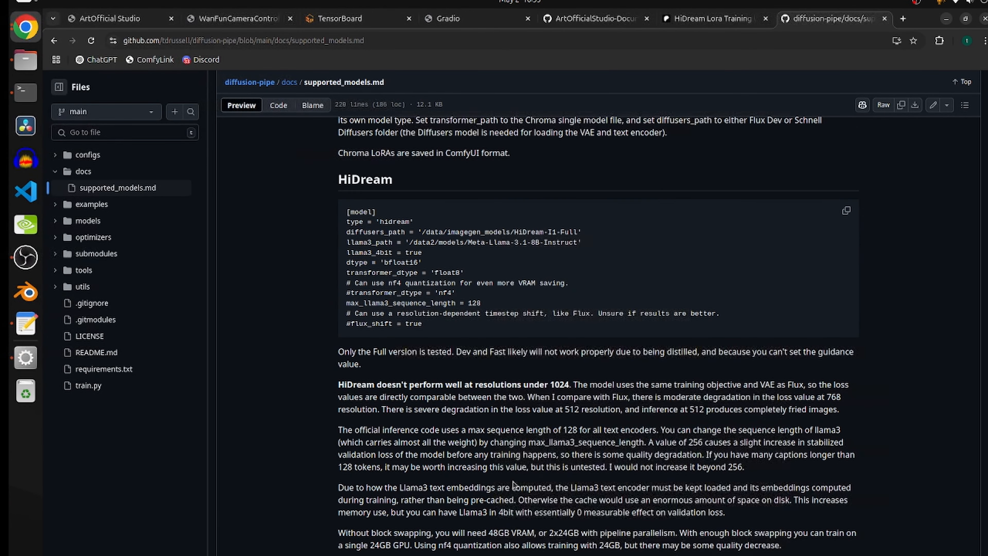
# Examine the nf4 quantization and transformer_dtype lines in the HiDream model config.
pyautogui.moveTo(469, 295); pyautogui.dragTo(335, 288)
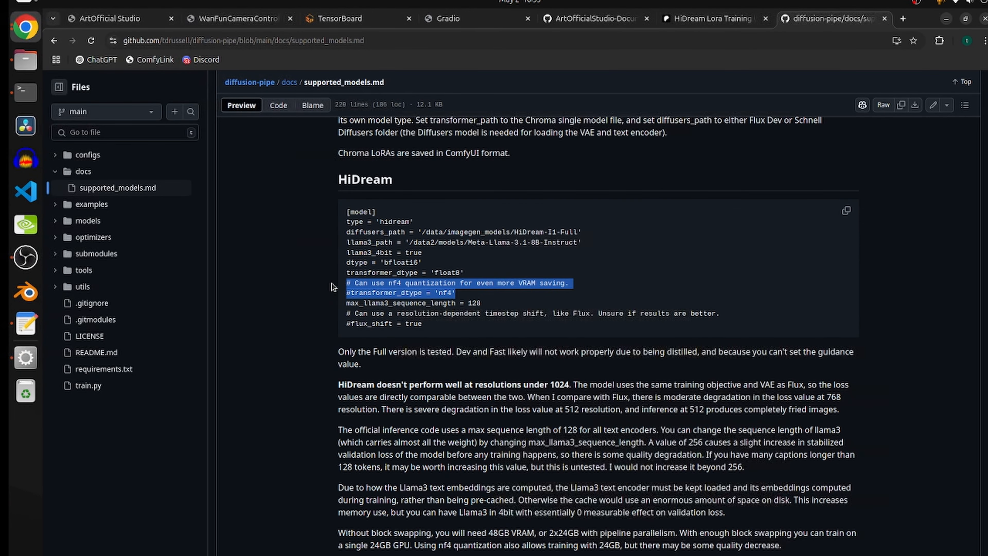
pyautogui.click(389, 292)
pyautogui.moveTo(467, 295); pyautogui.dragTo(345, 283)
pyautogui.click(463, 294)
pyautogui.moveTo(464, 294); pyautogui.dragTo(323, 284)
pyautogui.click(460, 295)
pyautogui.moveTo(462, 296); pyautogui.dragTo(337, 277)
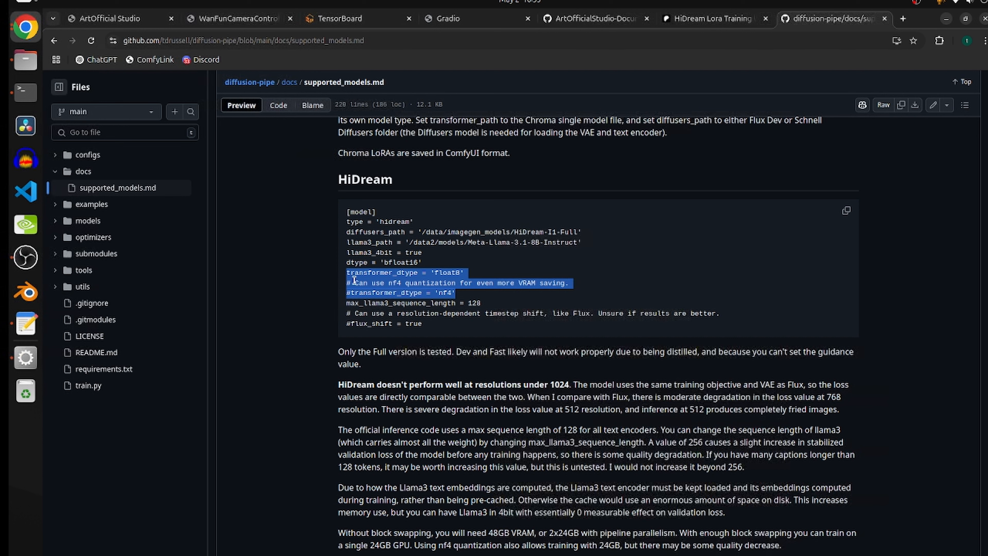
pyautogui.click(459, 299)
pyautogui.moveTo(461, 297); pyautogui.dragTo(338, 281)
# Read the paragraph on HiDream VRAM needs with block swapping and nf4 quantization.
pyautogui.moveTo(781, 545); pyautogui.dragTo(322, 536)
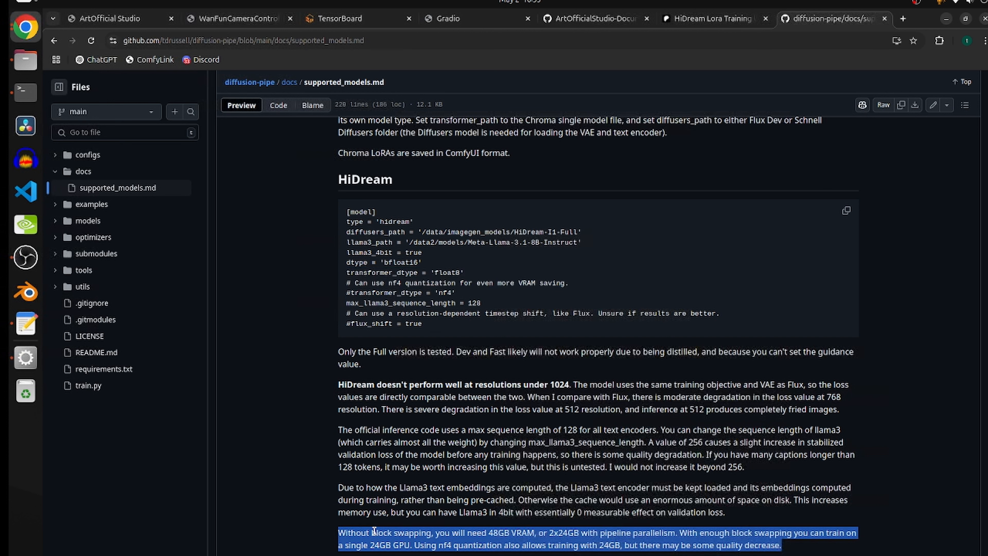
pyautogui.click(686, 535)
pyautogui.moveTo(793, 549); pyautogui.dragTo(338, 533)
pyautogui.click(457, 531)
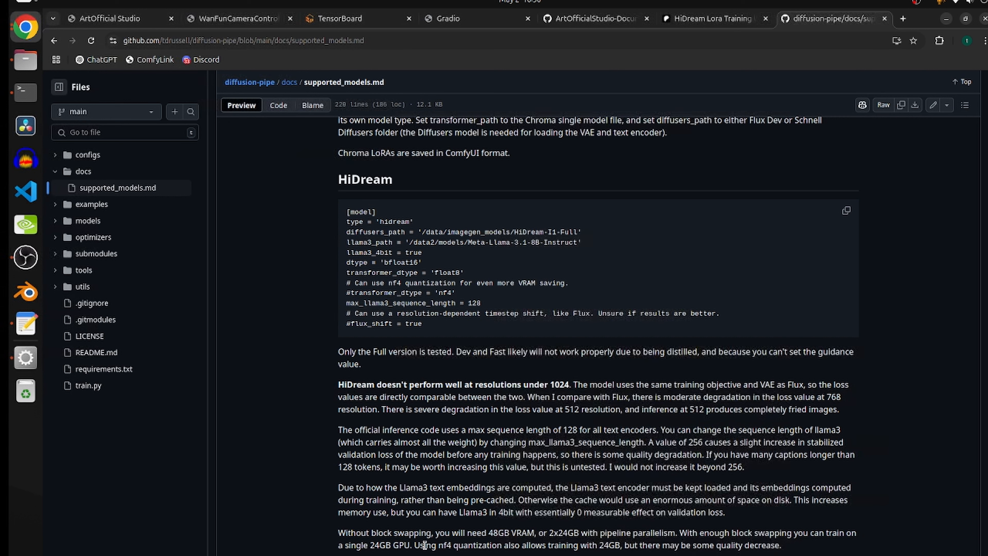
pyautogui.moveTo(414, 545); pyautogui.dragTo(580, 547)
pyautogui.click(572, 547)
pyautogui.moveTo(506, 545); pyautogui.dragTo(620, 545)
pyautogui.click(686, 542)
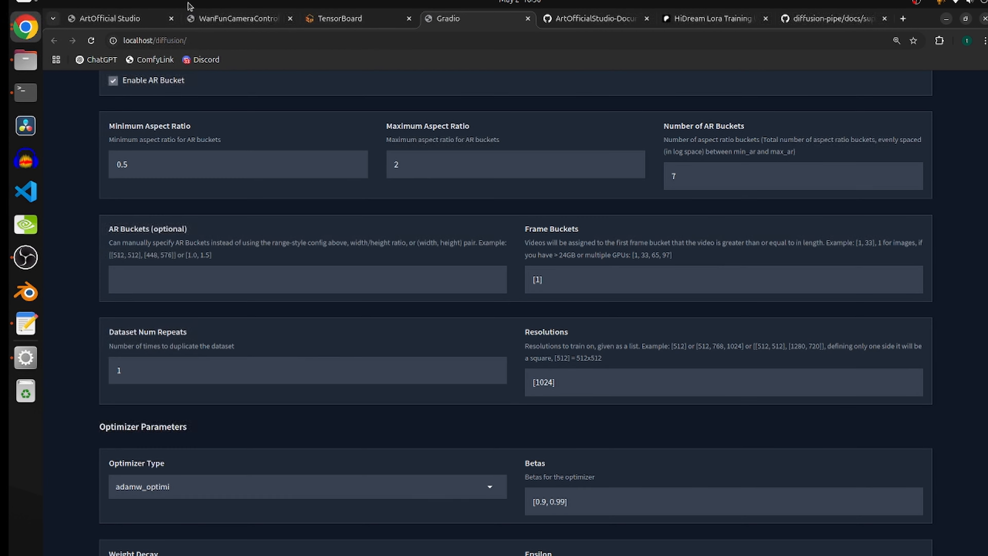
# Close the old TensorBoard page, reopen TensorBoard from ArtOfficial Studio and enlarge the train/epoch_loss chart.
pyautogui.click(420, 18)
pyautogui.click(409, 19)
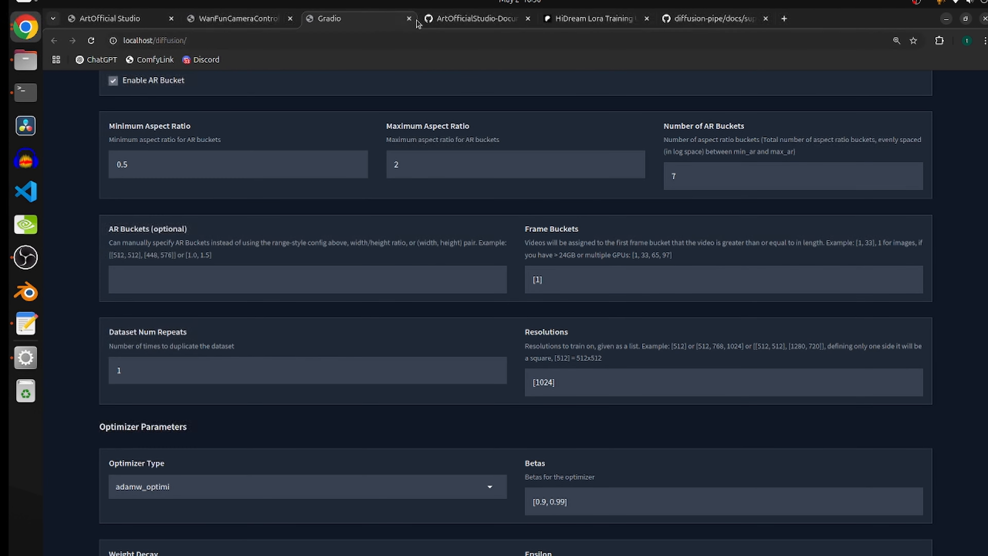
pyautogui.click(134, 20)
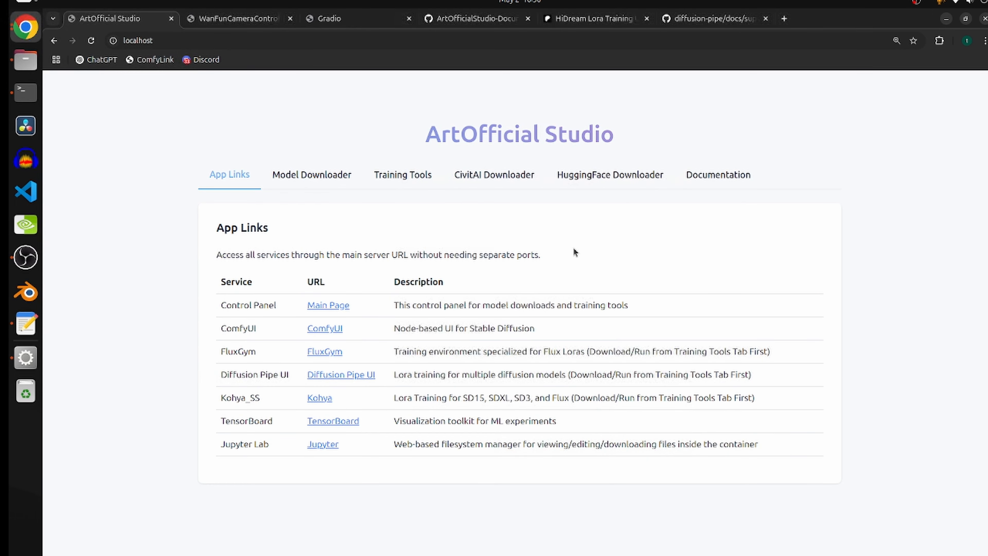
pyautogui.click(327, 421)
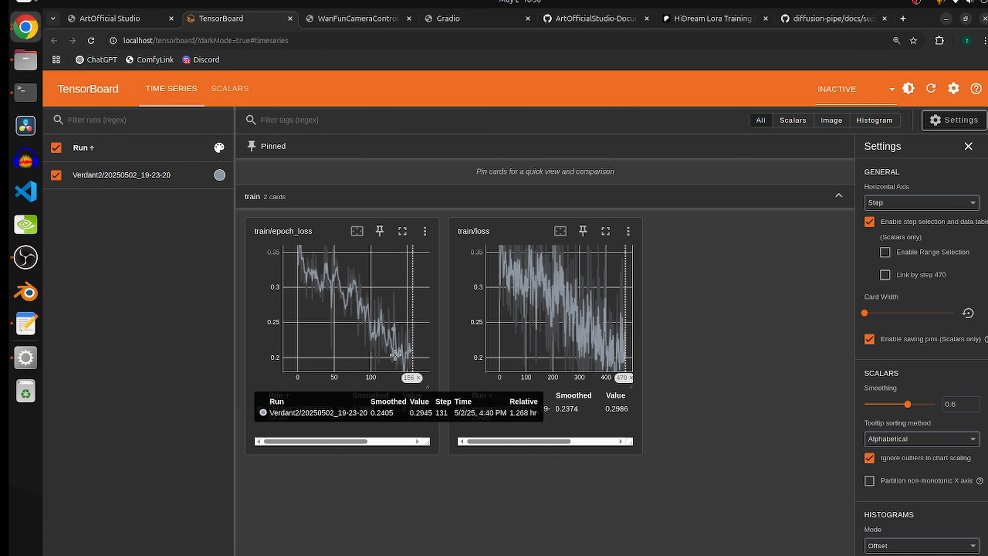
pyautogui.click(402, 231)
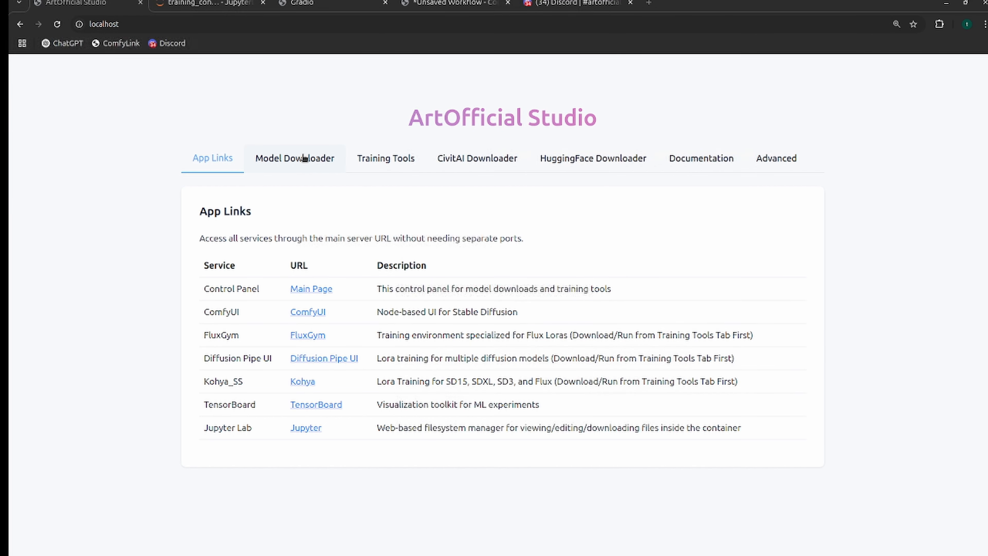
# Select HiDream-I1 Full in ArtOfficial Studio's model collection and download it.
pyautogui.click(305, 158)
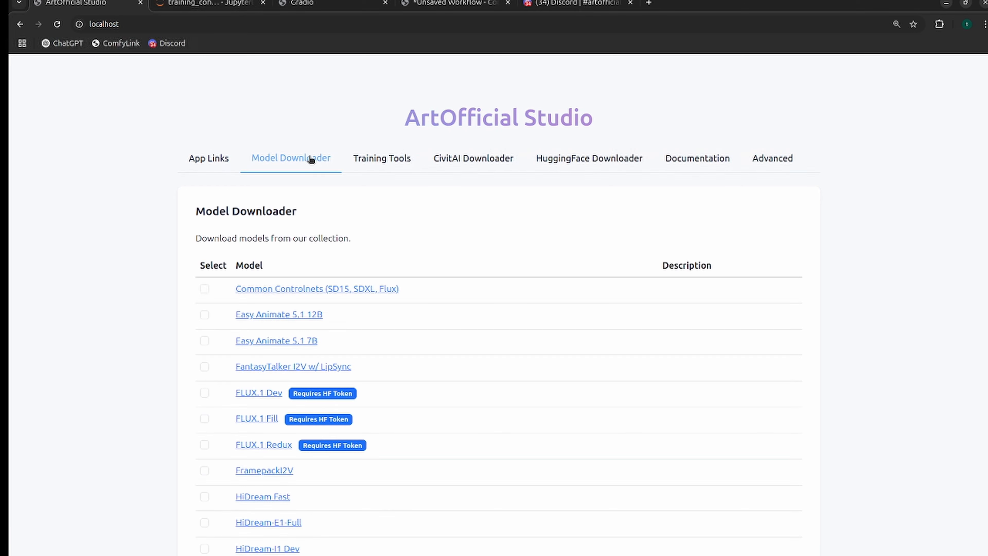
pyautogui.scroll(-3, 478, 172)
pyautogui.scroll(-2, 479, 171)
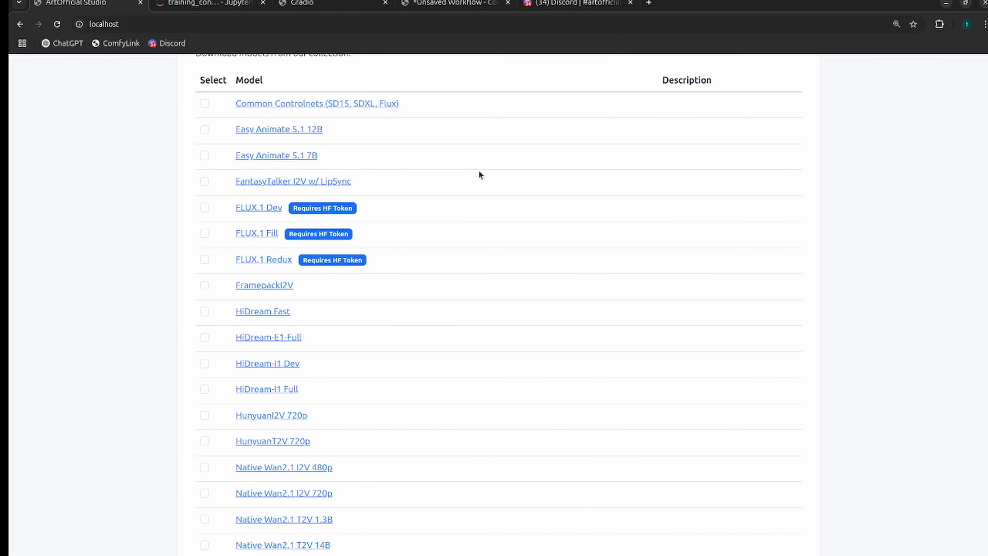
pyautogui.click(205, 390)
pyautogui.scroll(-5, 381, 303)
pyautogui.scroll(5, 381, 303)
pyautogui.scroll(-2, 376, 338)
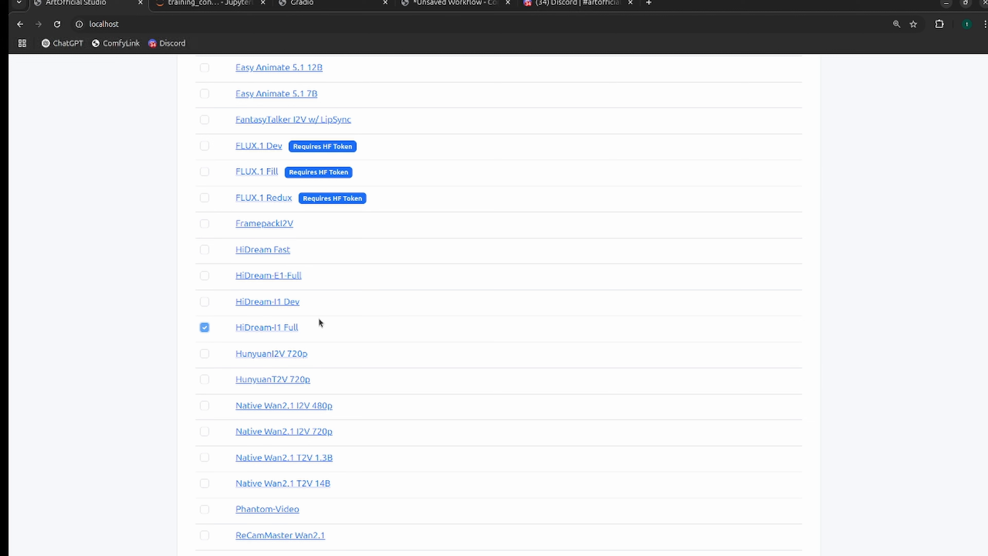
pyautogui.scroll(-3, 342, 316)
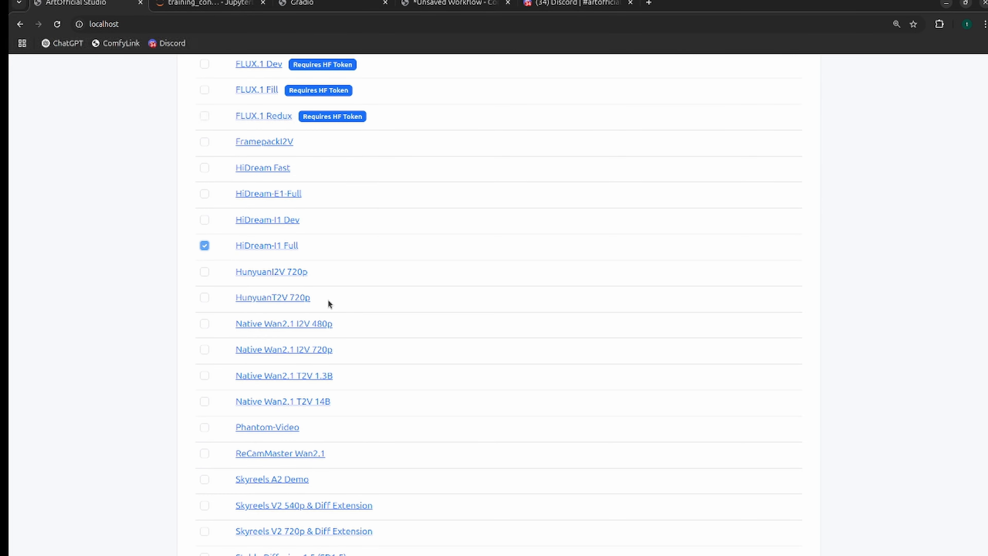
pyautogui.scroll(-10, 328, 304)
pyautogui.click(282, 502)
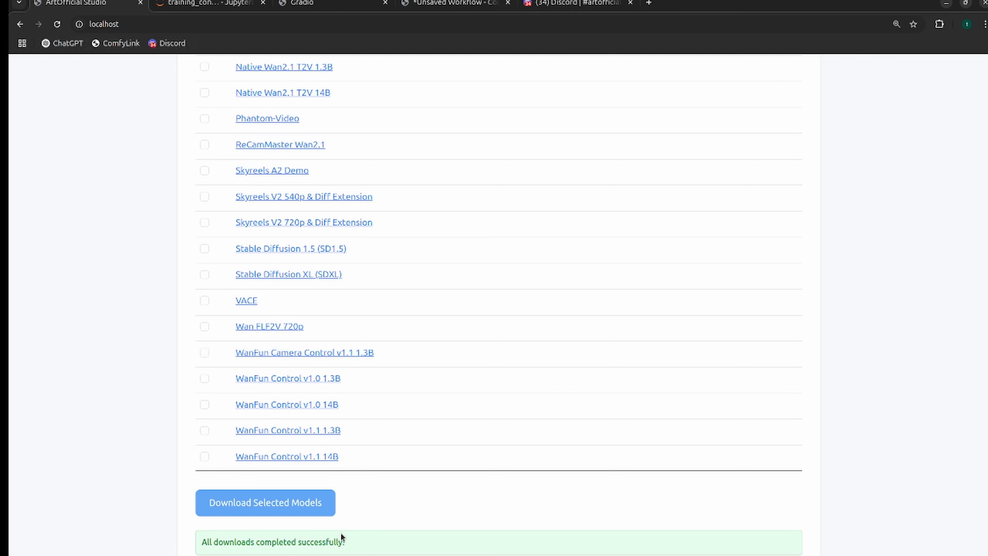
# Launch ComfyUI from ArtOfficial Studio, search the workflows for "hidream" and open HidreamImageGen.json from Text2Image.
pyautogui.scroll(15, 210, 156)
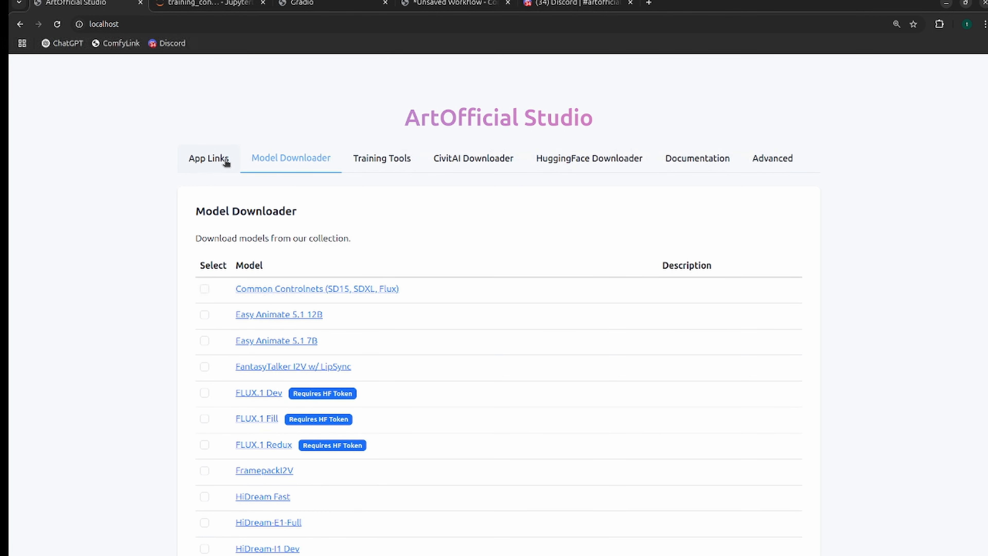
pyautogui.click(196, 158)
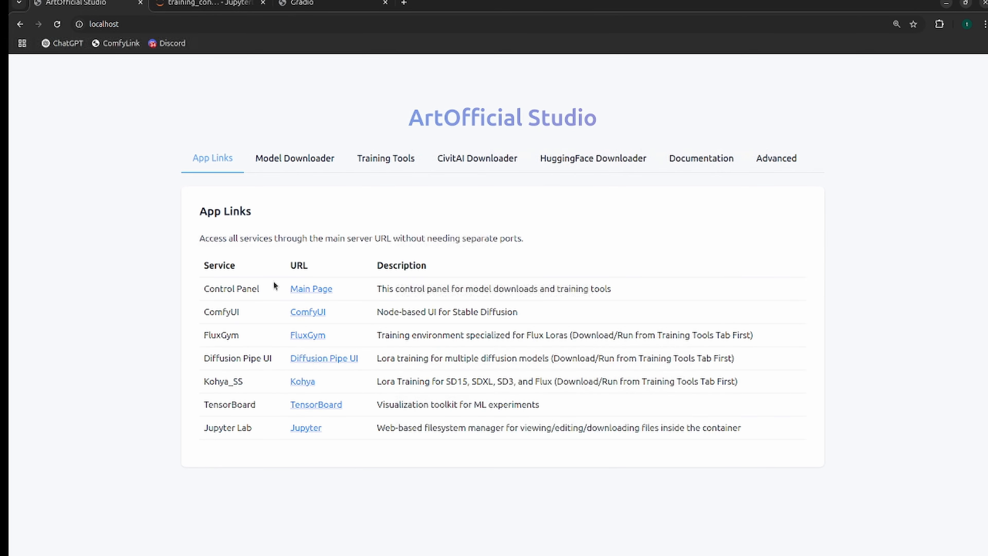
pyautogui.click(308, 312)
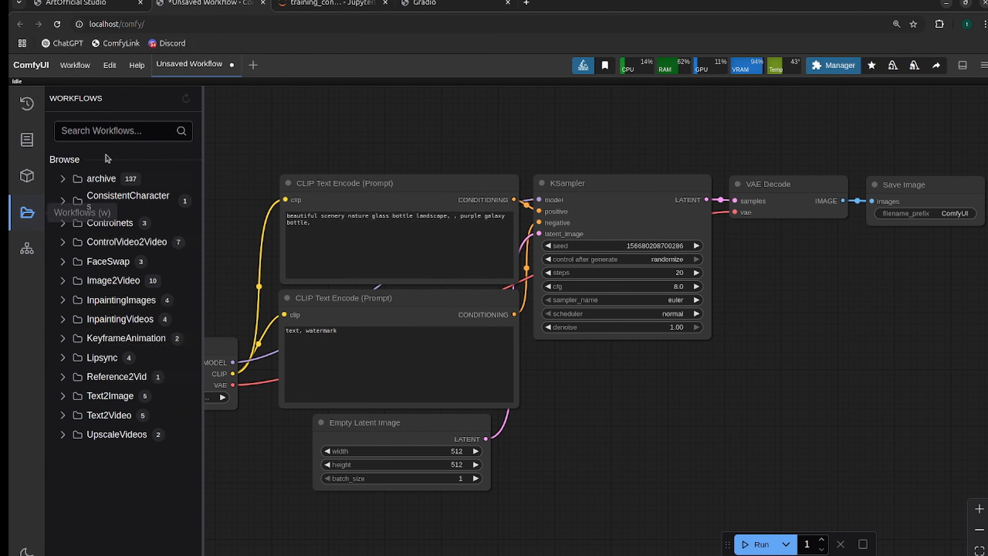
pyautogui.click(119, 131)
pyautogui.write('hidream')
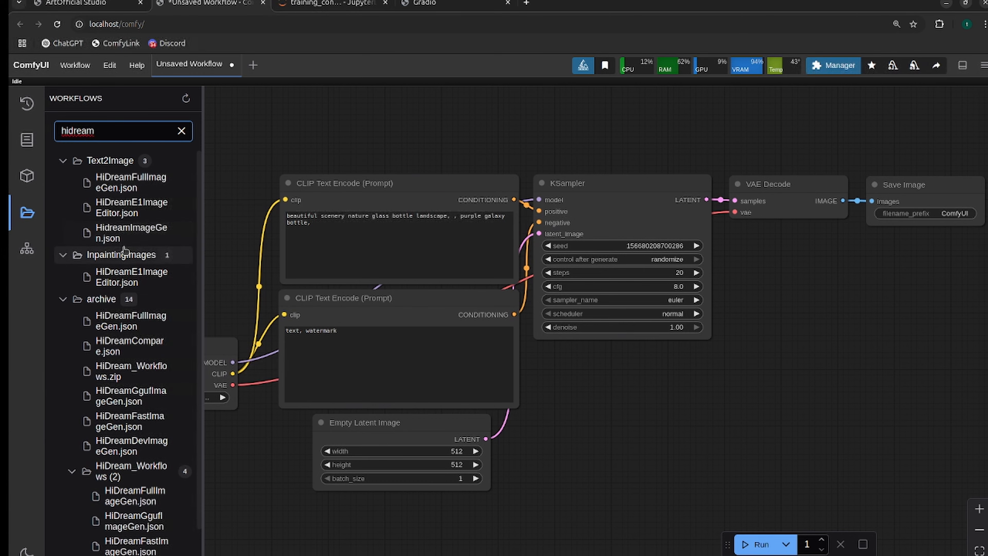
pyautogui.click(131, 233)
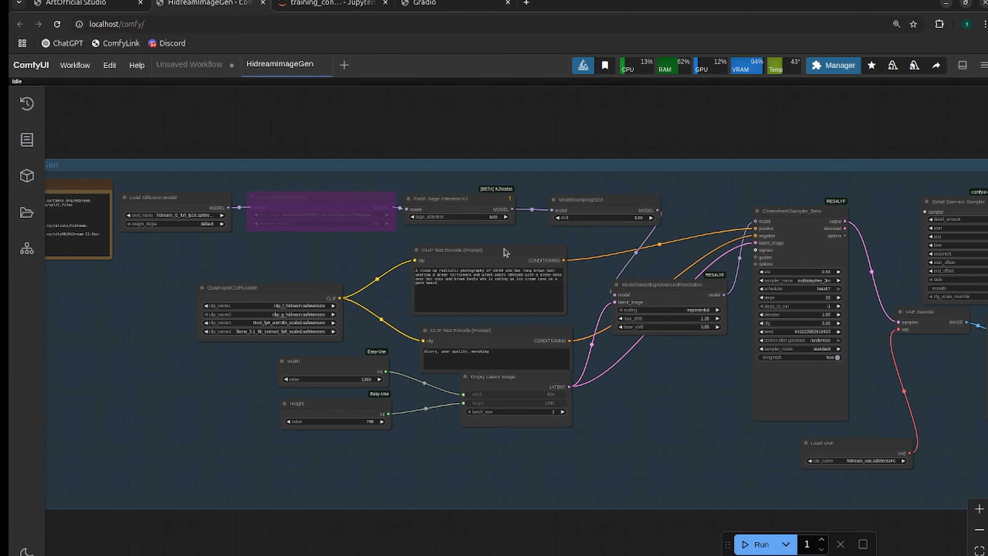
# Look over the HidreamImageGen workflow, focusing on the ClownsharKSampler_Beta and ModelSamplingAdvancedResolution nodes.
pyautogui.scroll(-3, 704, 428)
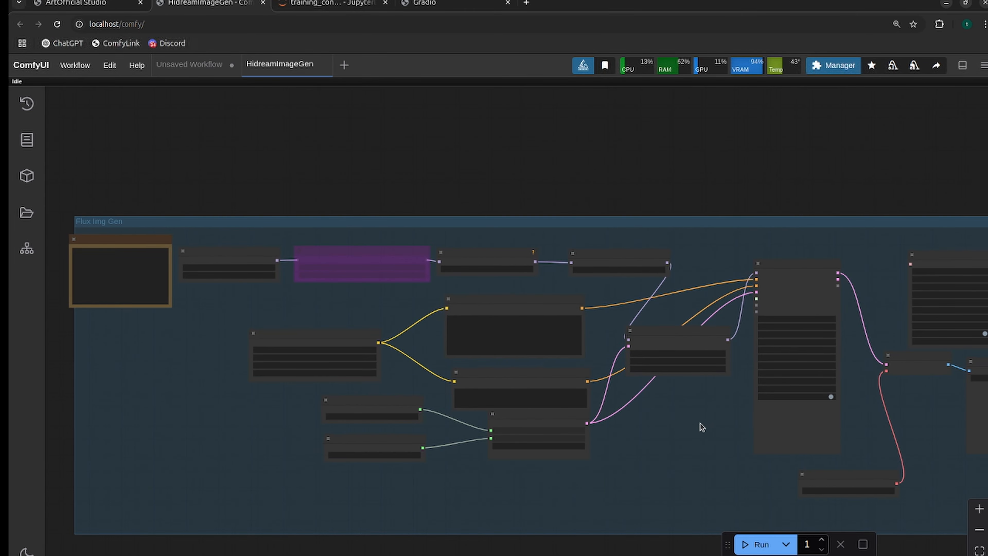
pyautogui.scroll(2, 700, 426)
pyautogui.moveTo(696, 426); pyautogui.dragTo(591, 393)
pyautogui.scroll(1, 601, 381)
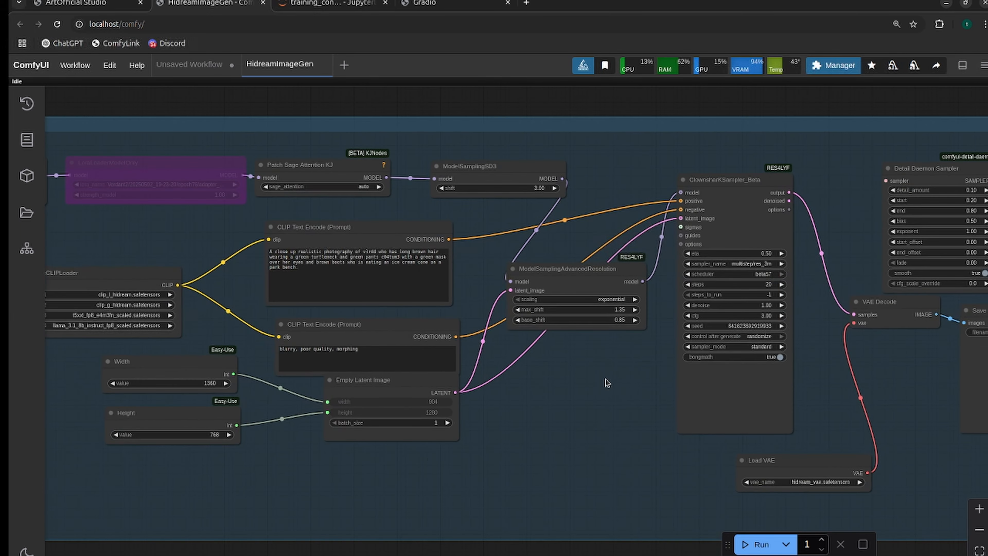
pyautogui.moveTo(634, 348); pyautogui.dragTo(491, 414)
pyautogui.scroll(2, 574, 379)
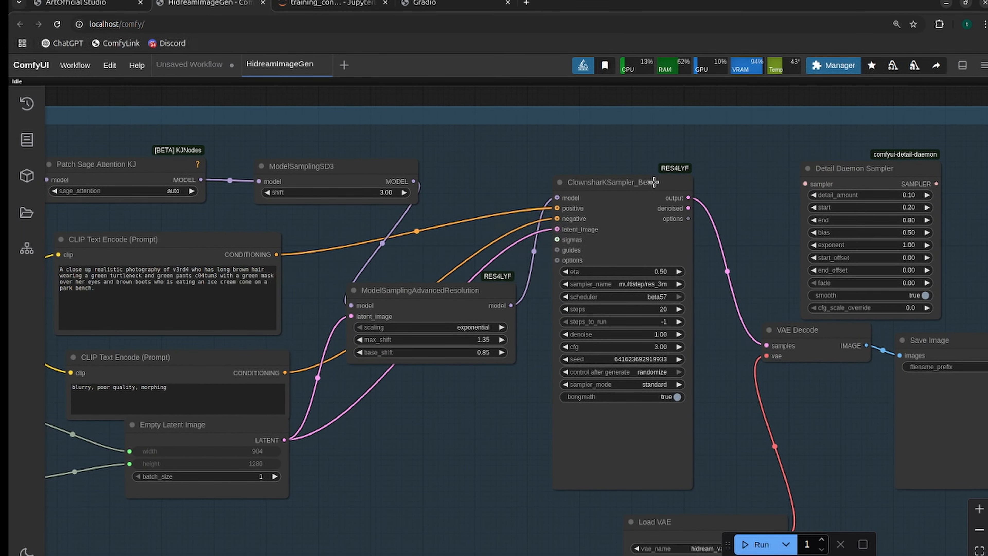
pyautogui.scroll(2, 690, 183)
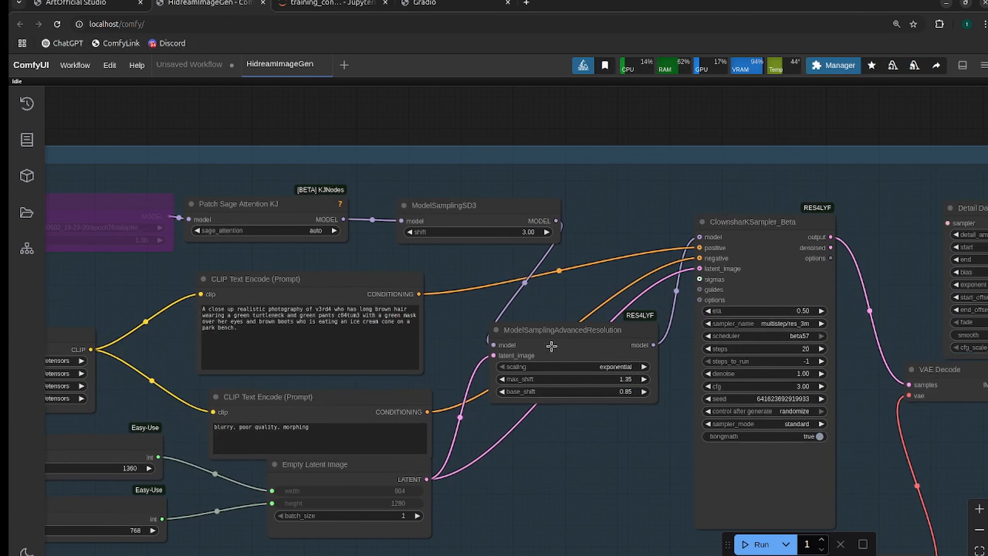
# Shift the ModelSamplingAdvancedResolution node slightly, select the ClownsharKSampler_Beta node and review the nodes connected around it.
pyautogui.moveTo(565, 333); pyautogui.dragTo(574, 342)
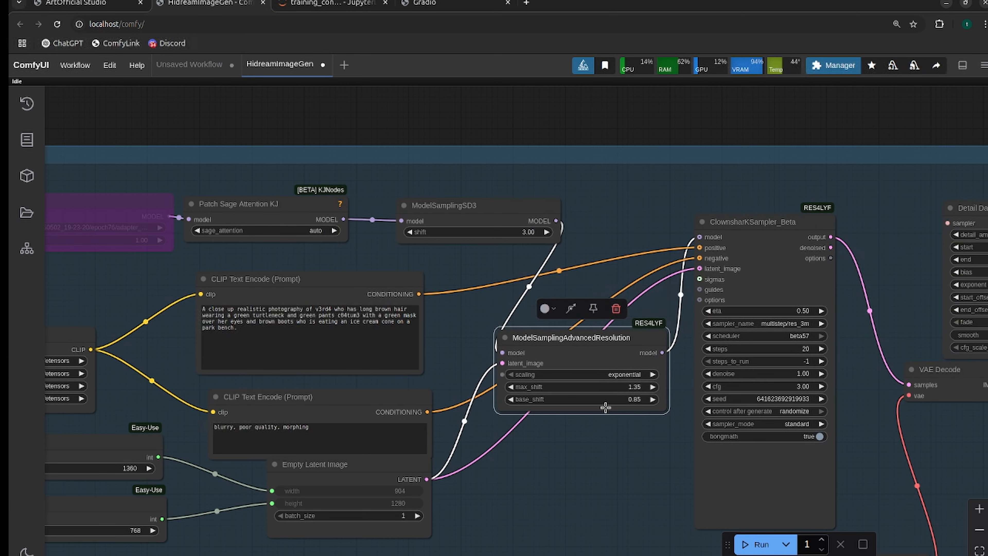
pyautogui.moveTo(601, 440); pyautogui.dragTo(598, 412)
pyautogui.moveTo(794, 176); pyautogui.dragTo(813, 177)
pyautogui.moveTo(558, 409); pyautogui.dragTo(673, 436)
pyautogui.scroll(-1, 638, 425)
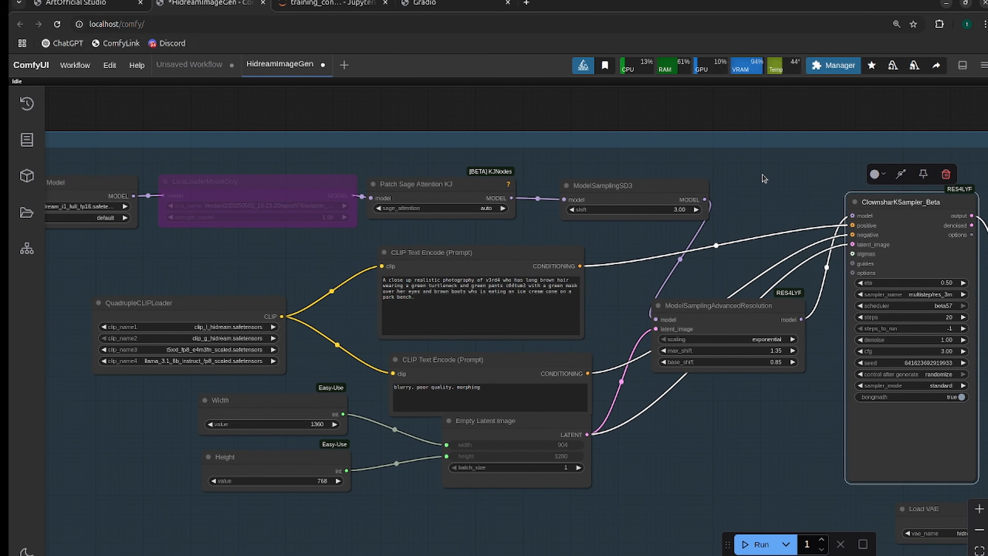
pyautogui.moveTo(794, 175); pyautogui.dragTo(548, 150)
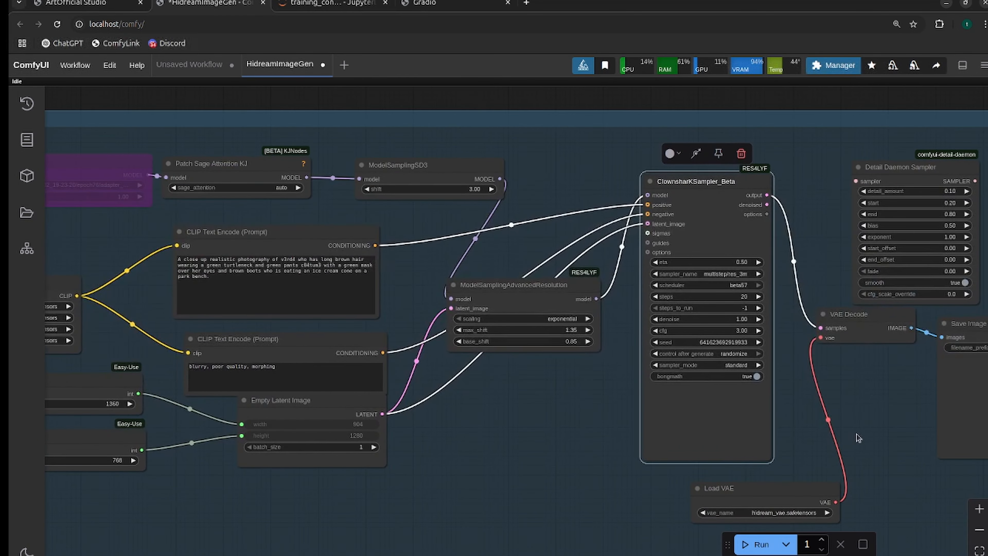
pyautogui.moveTo(860, 438); pyautogui.dragTo(684, 401)
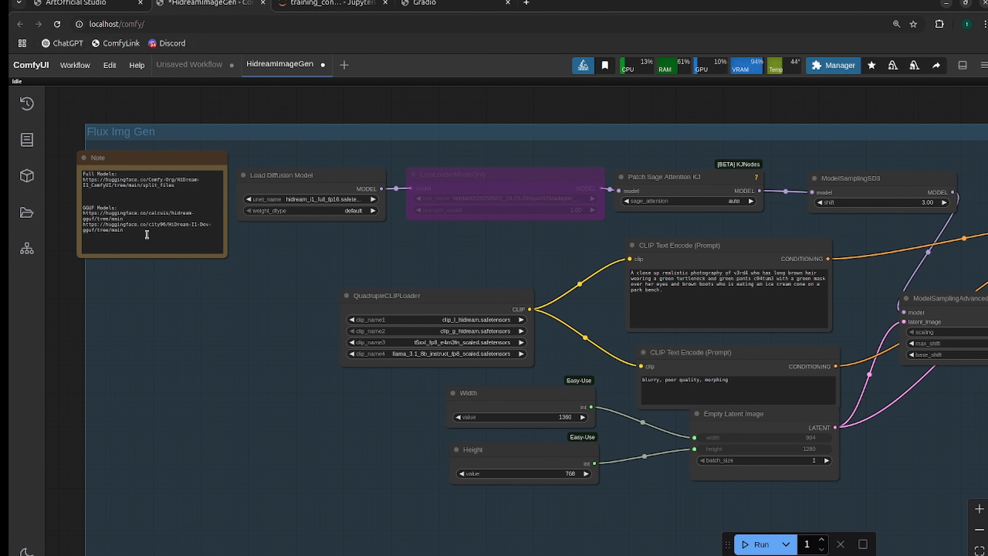
# Check the model download links in the Note node and clear the text of the positive prompt.
pyautogui.moveTo(146, 234); pyautogui.dragTo(70, 164)
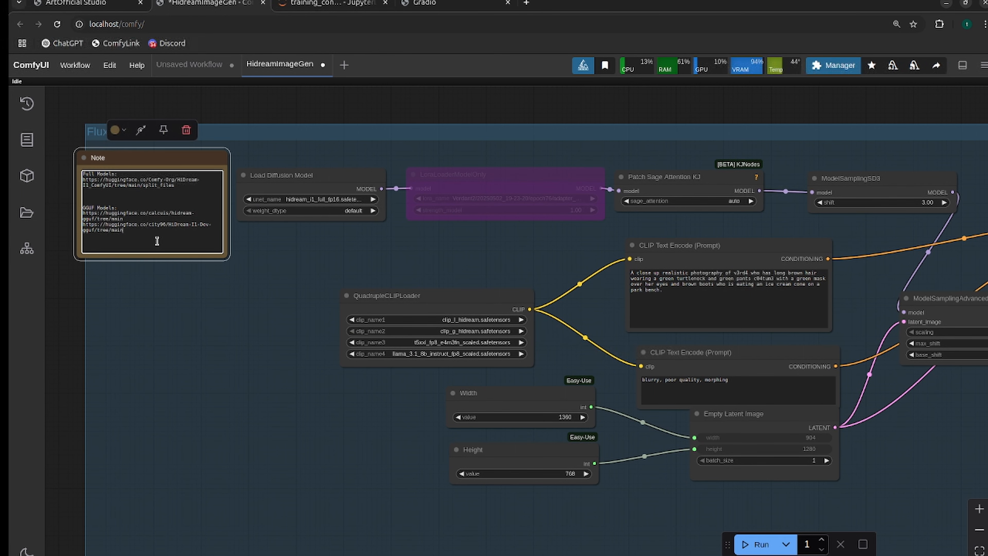
pyautogui.click(174, 316)
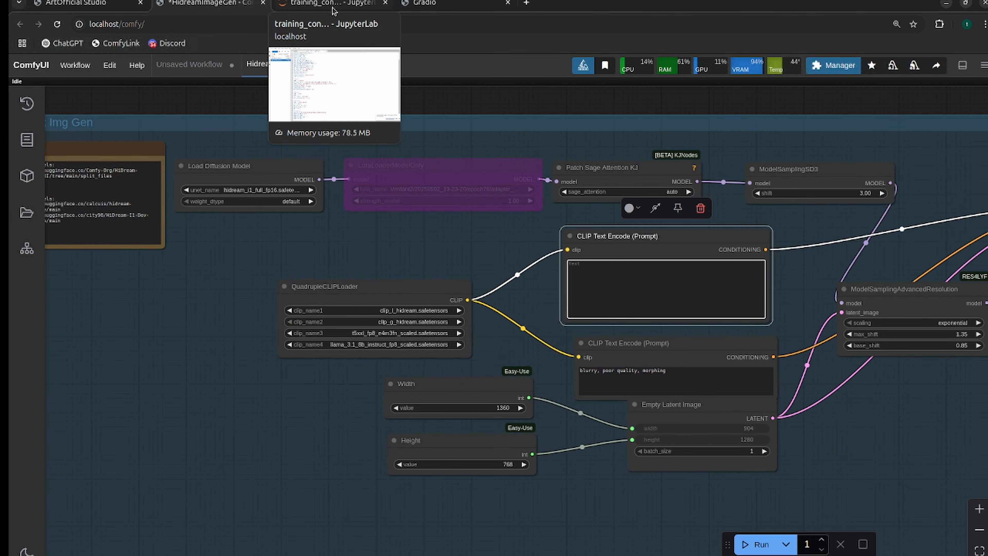
pyautogui.moveTo(333, 6)
pyautogui.moveTo(868, 409); pyautogui.dragTo(567, 411)
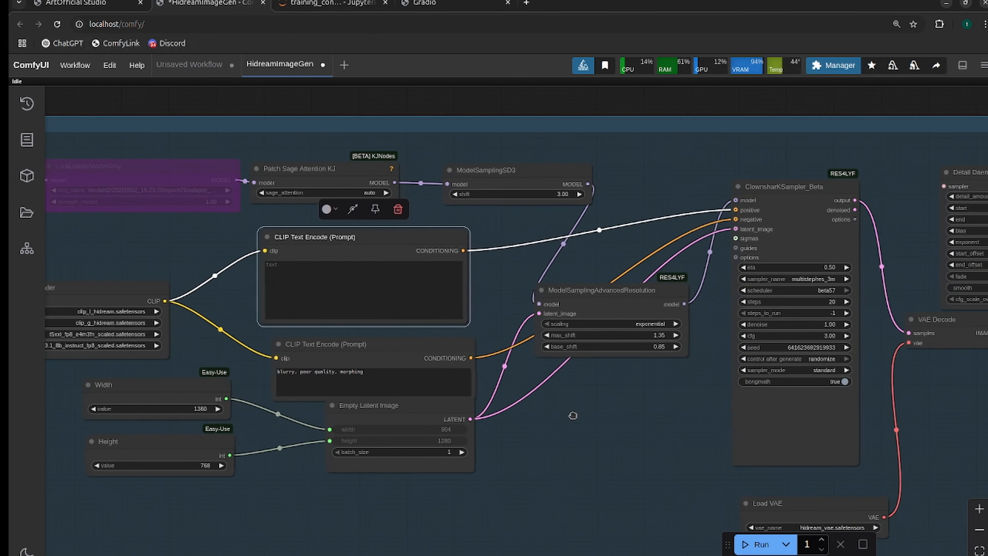
# Set both the Width and Height nodes to 1024.
pyautogui.moveTo(652, 384); pyautogui.dragTo(568, 383)
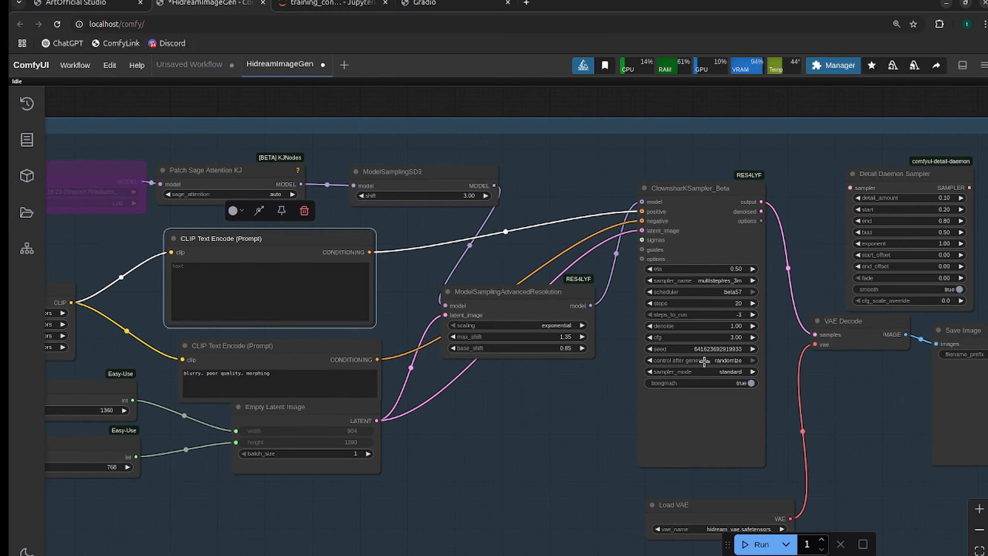
pyautogui.click(386, 383)
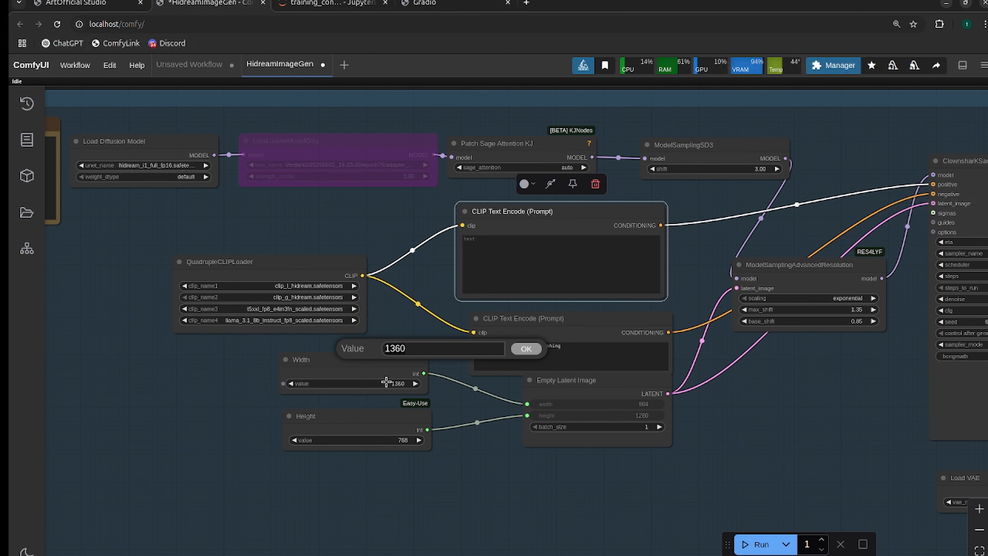
pyautogui.write('10')
pyautogui.press('Escape')
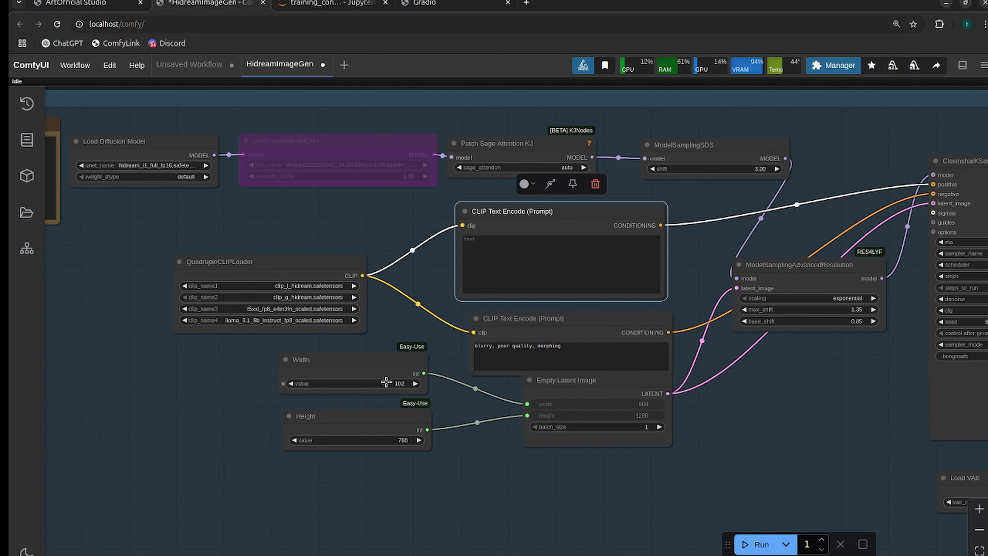
pyautogui.click(386, 382)
pyautogui.write('4')
pyautogui.press('Return')
pyautogui.click(388, 441)
pyautogui.write('0')
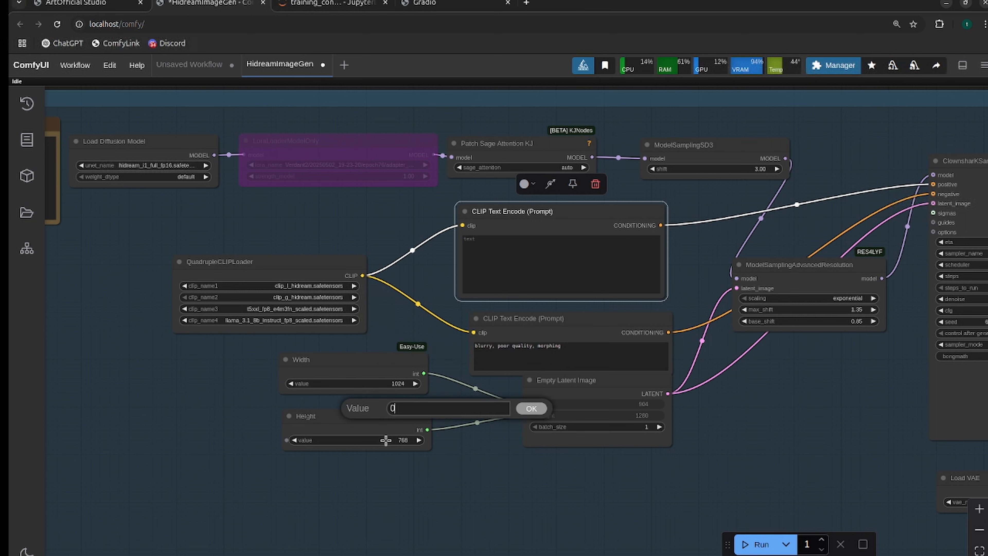
pyautogui.write('1024')
pyautogui.press('Return')
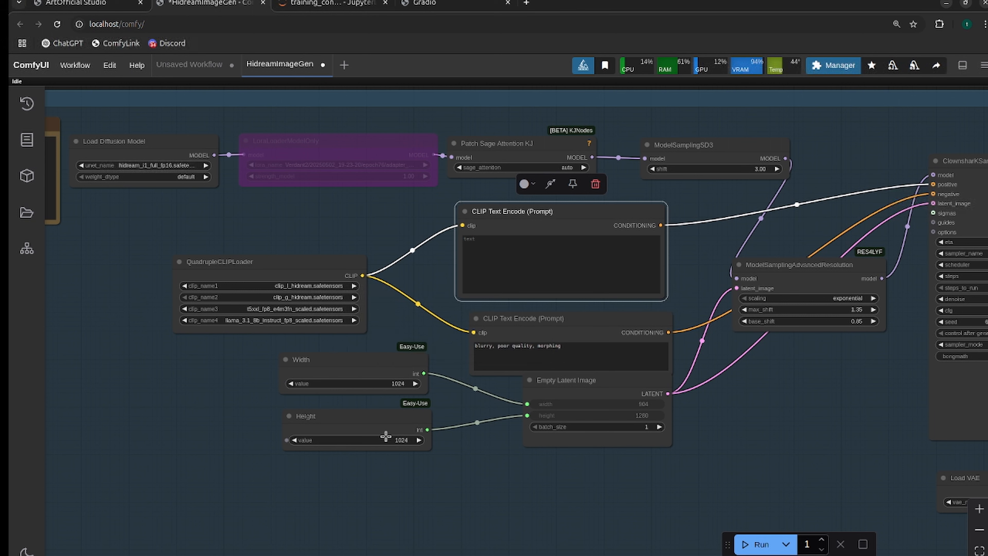
# Look up "github hidream" in a new browser tab and open gradio_demo.py from the HiDream-I1 repository.
pyautogui.click(526, 4)
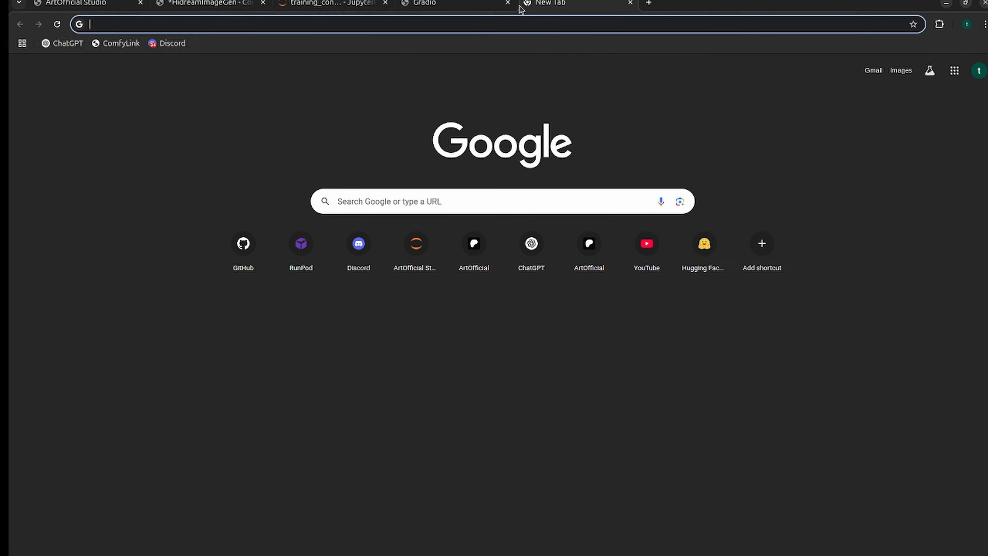
pyautogui.write('github hidream')
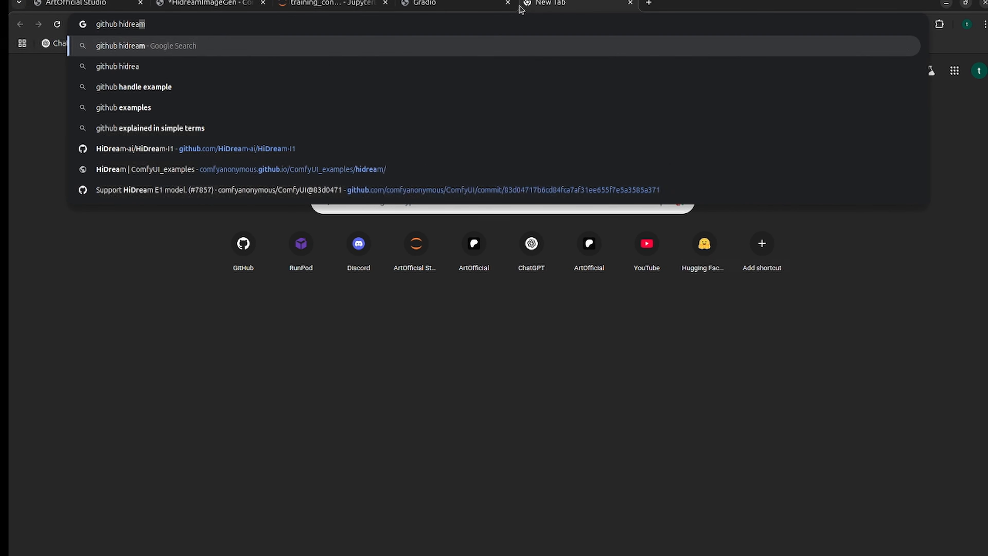
pyautogui.press('Return')
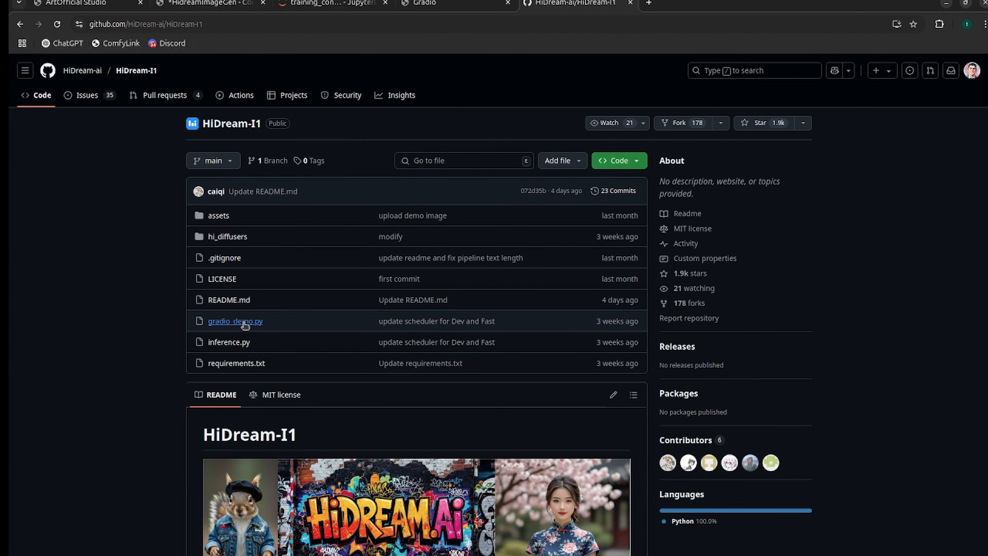
pyautogui.click(241, 321)
# Check the RESOLUTION_OPTIONS list in gradio_demo.py, highlighting the 1024 × 1024 (Square) entry, and return to the ComfyUI workflow.
pyautogui.moveTo(228, 279); pyautogui.dragTo(334, 357)
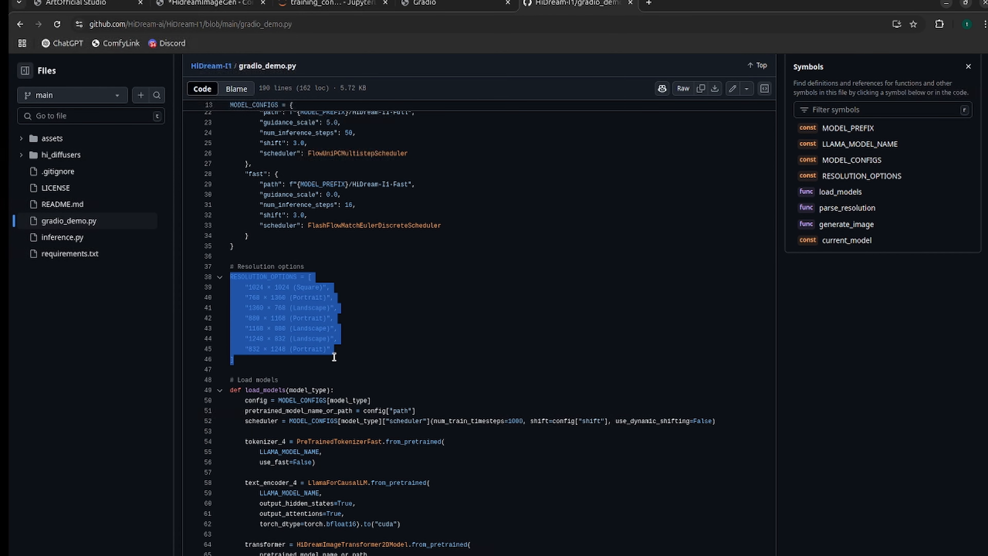
pyautogui.click(349, 356)
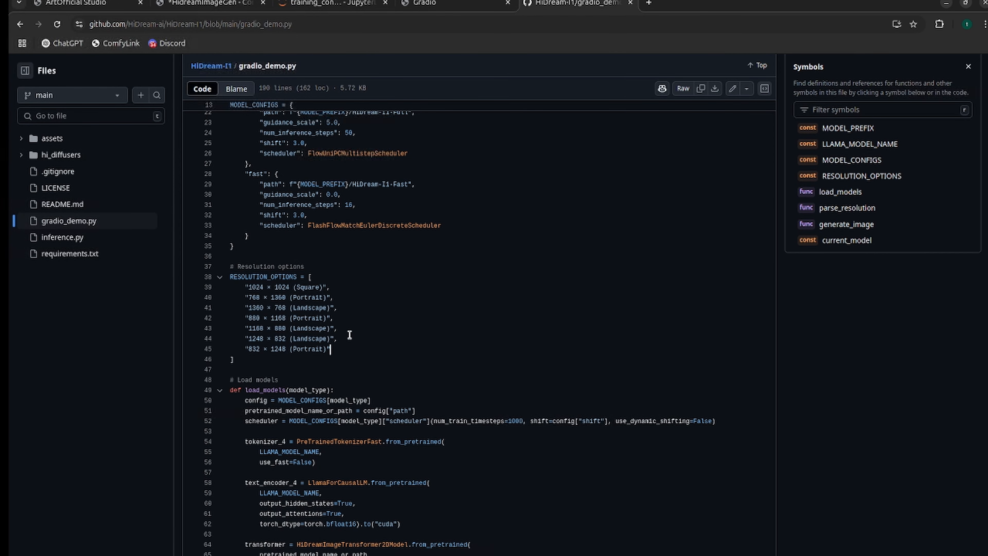
pyautogui.moveTo(332, 287); pyautogui.dragTo(222, 291)
pyautogui.click(203, 3)
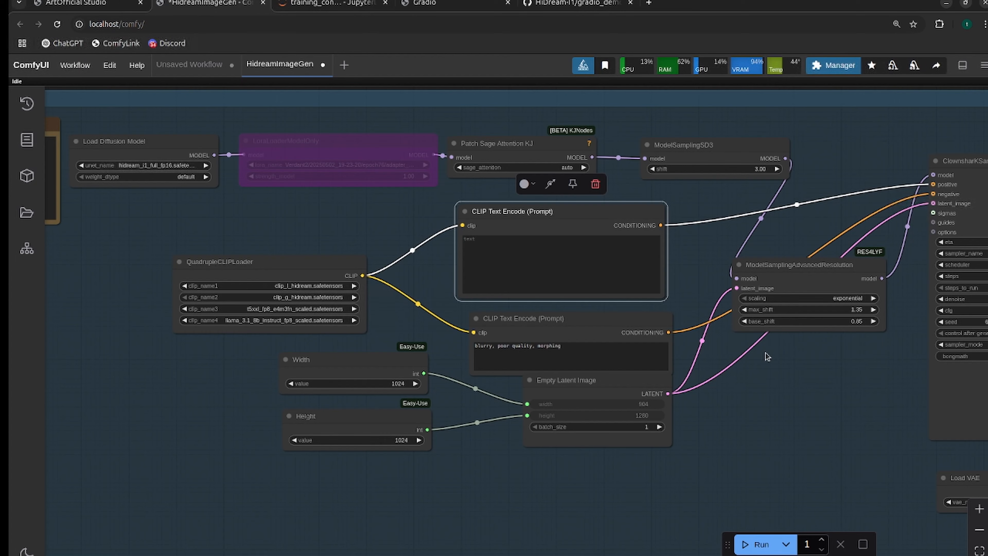
# Set the sampler's control after generate to fixed and enter the positive prompt "woman riding a majestic horse through the woods".
pyautogui.scroll(-2, 739, 415)
pyautogui.moveTo(824, 450); pyautogui.dragTo(736, 446)
pyautogui.scroll(3, 737, 444)
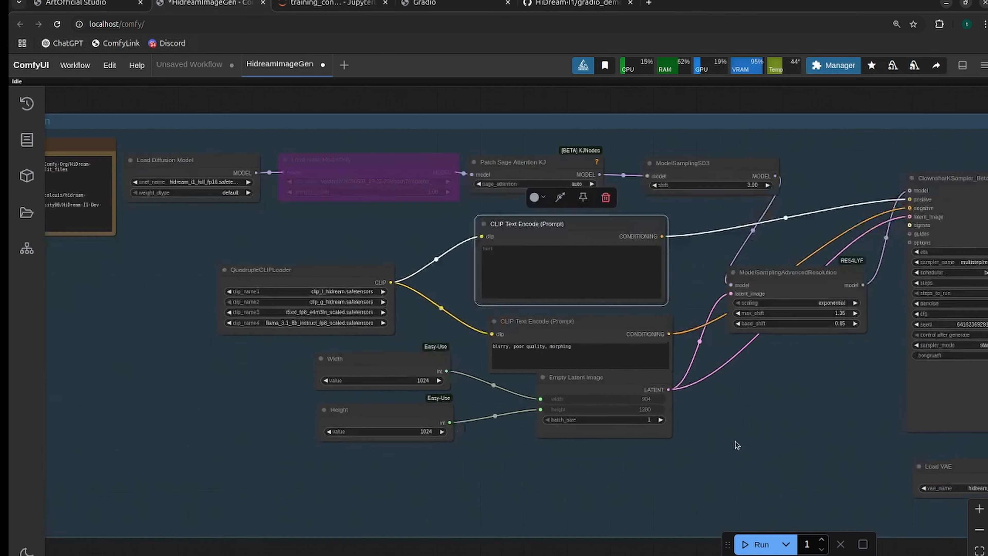
pyautogui.moveTo(741, 405); pyautogui.dragTo(659, 412)
pyautogui.scroll(-2, 669, 409)
pyautogui.click(476, 260)
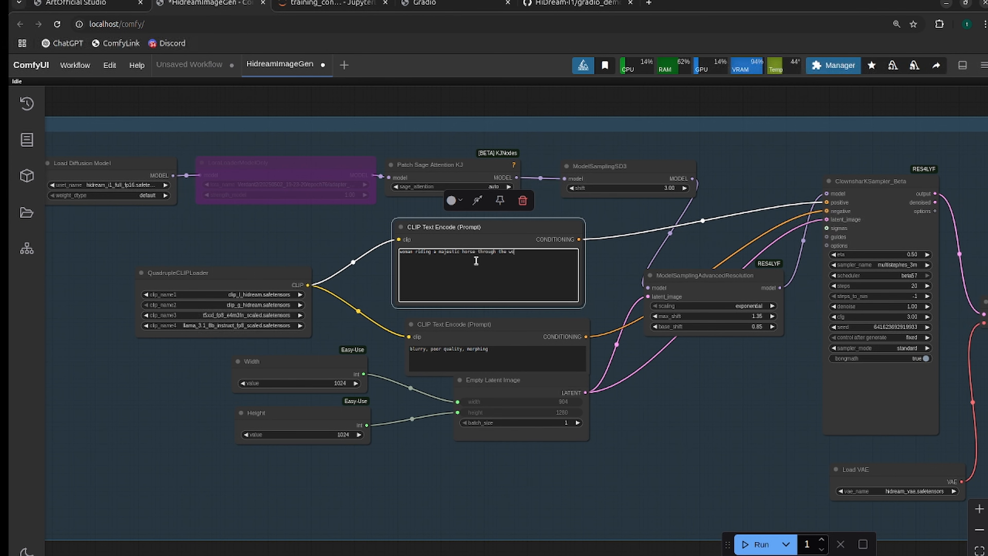
# Run the workflow without the LoRA and follow the generation through to the Save Image node.
pyautogui.scroll(-1, 647, 424)
pyautogui.moveTo(628, 413); pyautogui.dragTo(512, 408)
pyautogui.scroll(3, 597, 407)
pyautogui.moveTo(611, 412); pyautogui.dragTo(615, 419)
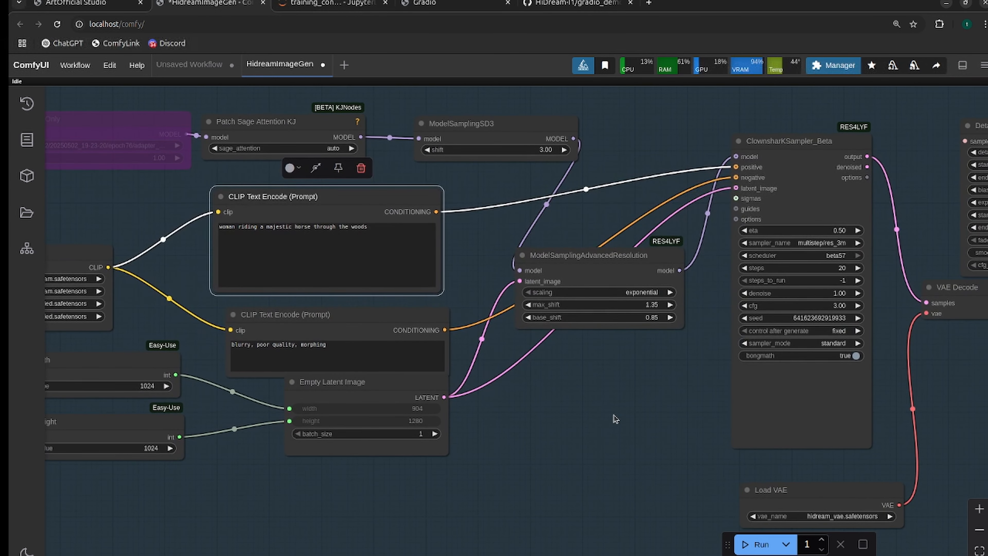
pyautogui.hotkey('ctrl', 'Return')
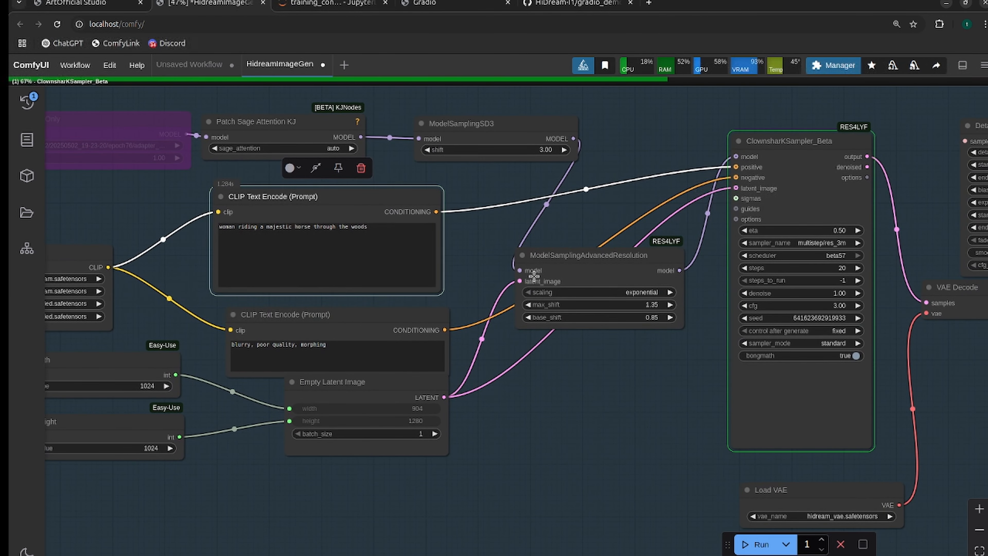
pyautogui.moveTo(495, 212); pyautogui.dragTo(416, 183)
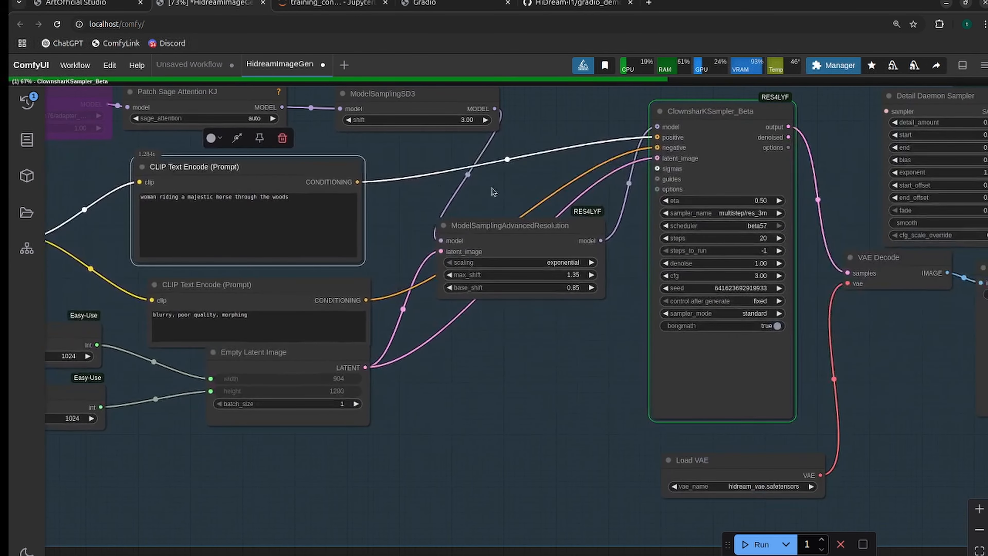
pyautogui.moveTo(929, 379); pyautogui.dragTo(664, 340)
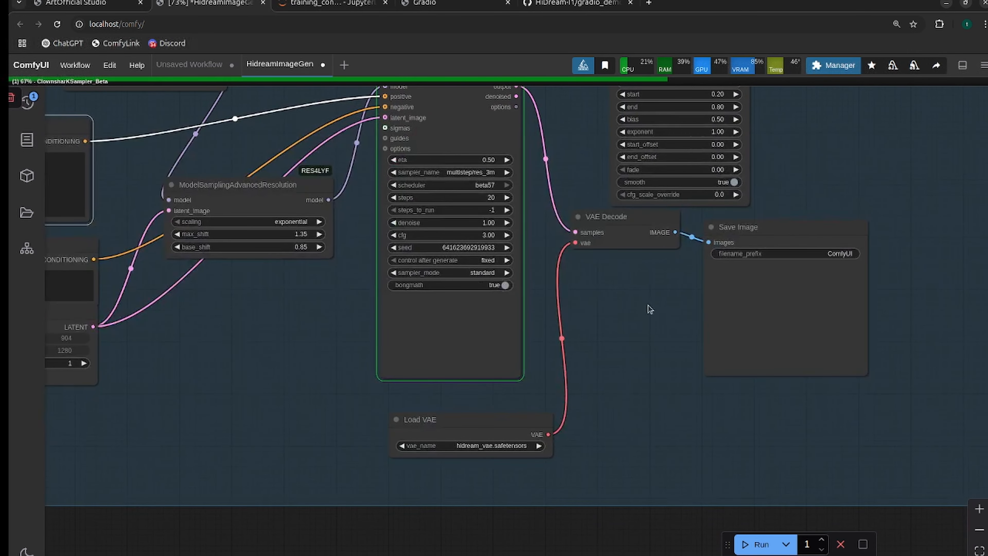
pyautogui.moveTo(633, 310); pyautogui.dragTo(694, 302)
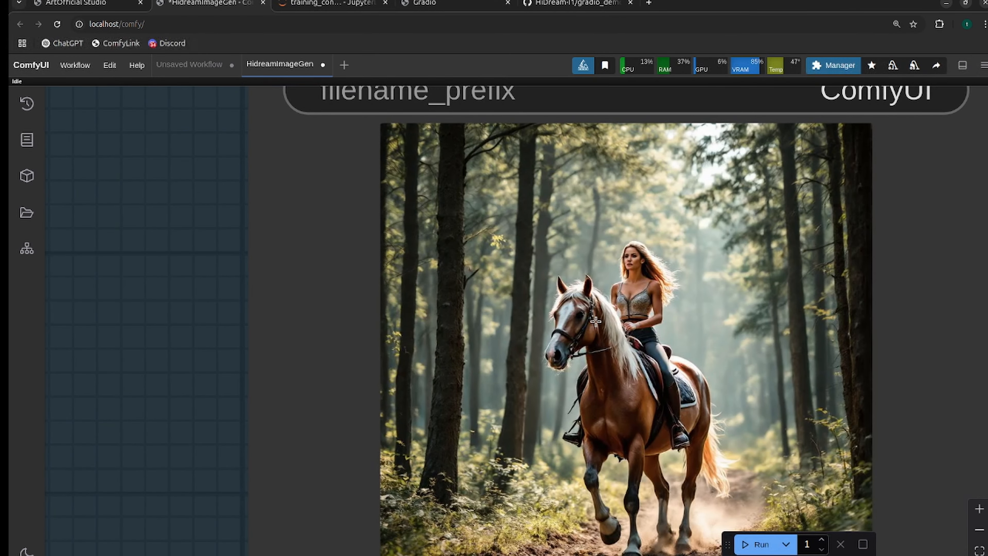
# Examine the generated horse-riding image in the Save Image node, both as a whole and up close around the woman's face.
pyautogui.scroll(-1, 608, 316)
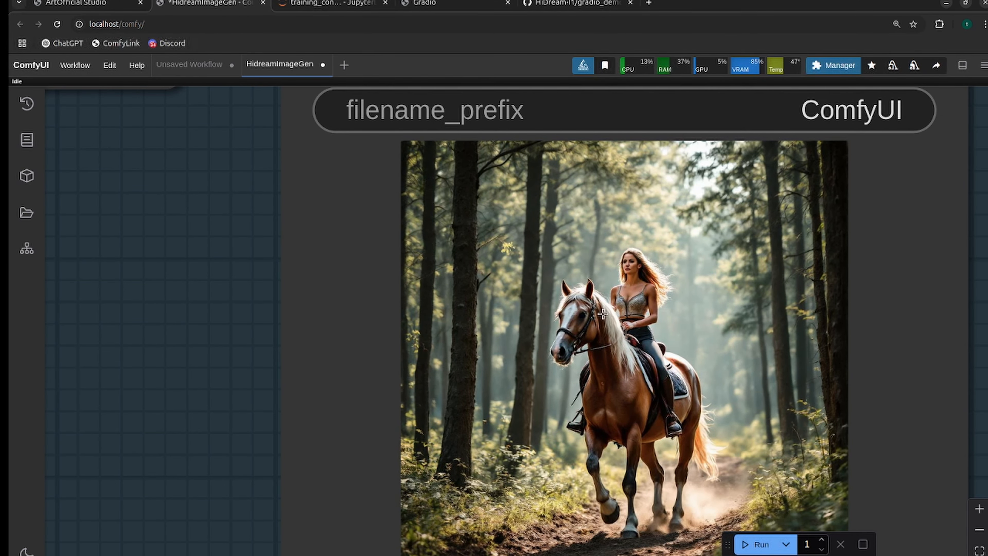
pyautogui.scroll(2, 607, 312)
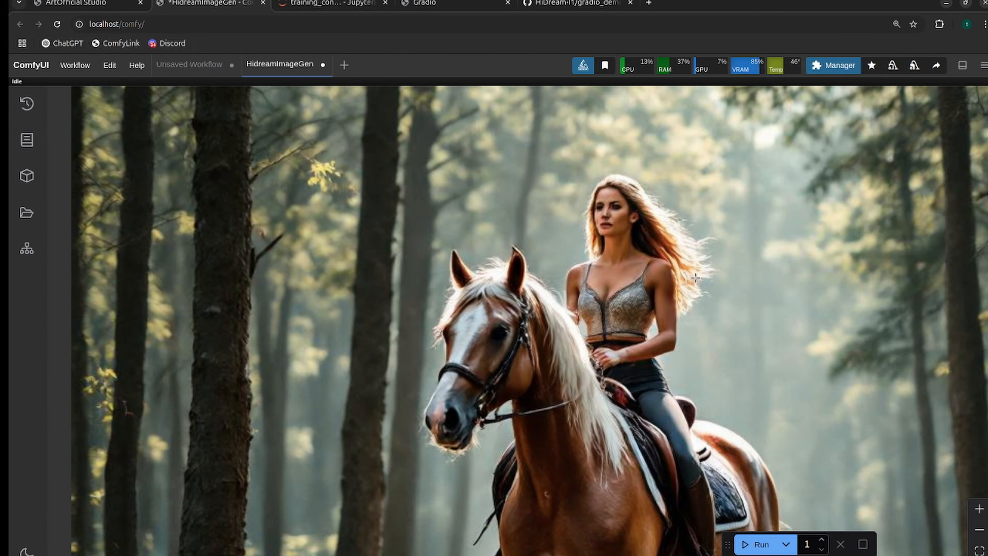
pyautogui.scroll(1, 618, 205)
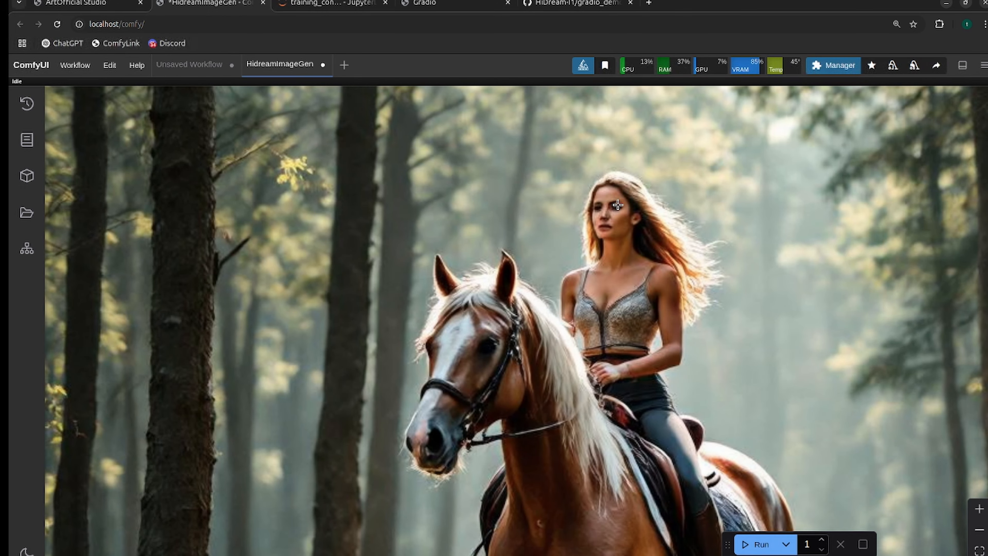
pyautogui.scroll(-2, 618, 205)
pyautogui.scroll(-5, 618, 205)
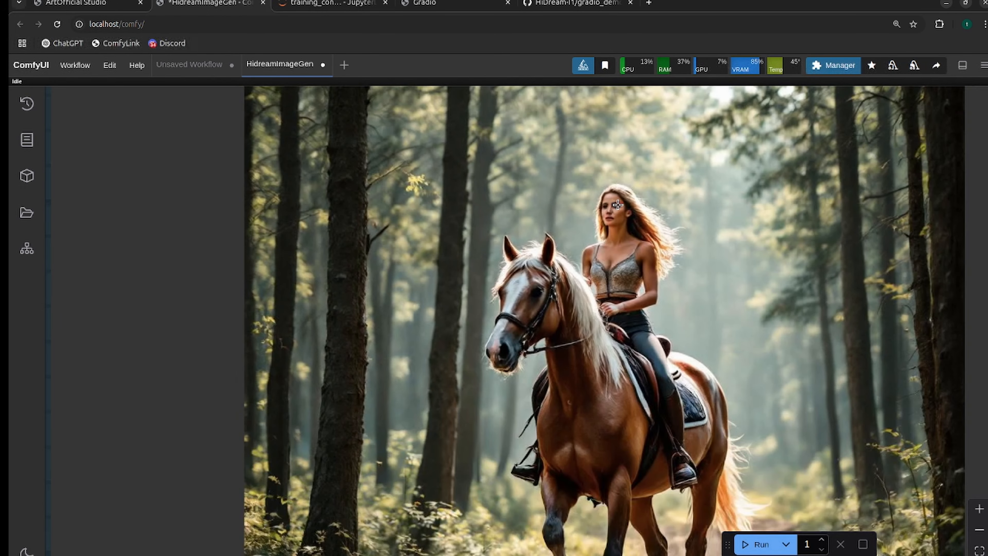
pyautogui.scroll(3, 618, 205)
pyautogui.scroll(8, 618, 205)
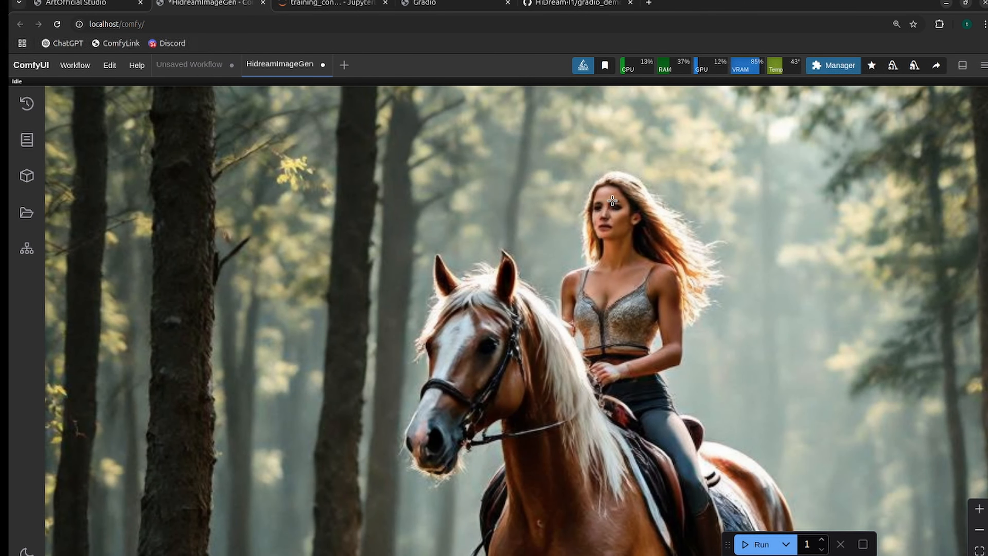
pyautogui.scroll(-4, 616, 200)
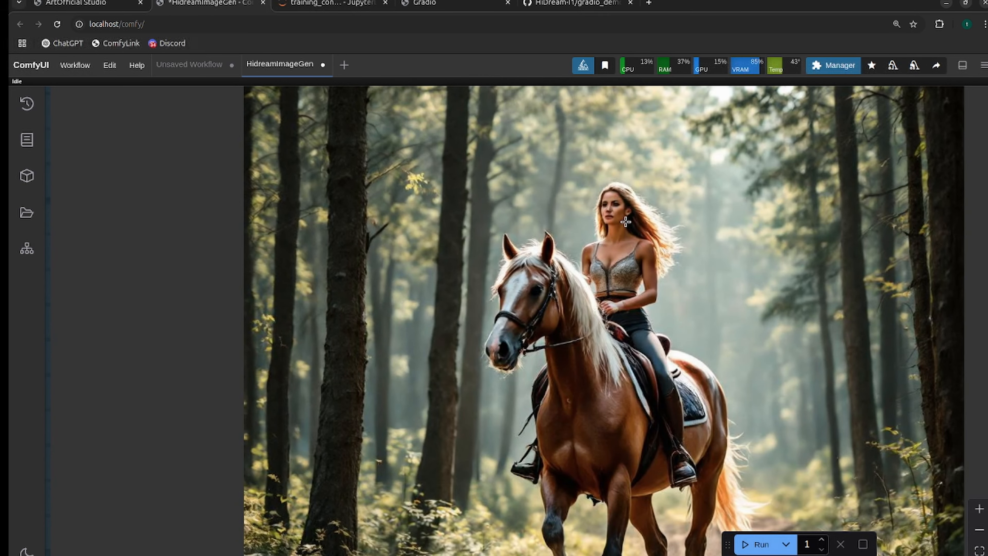
pyautogui.scroll(-6, 615, 225)
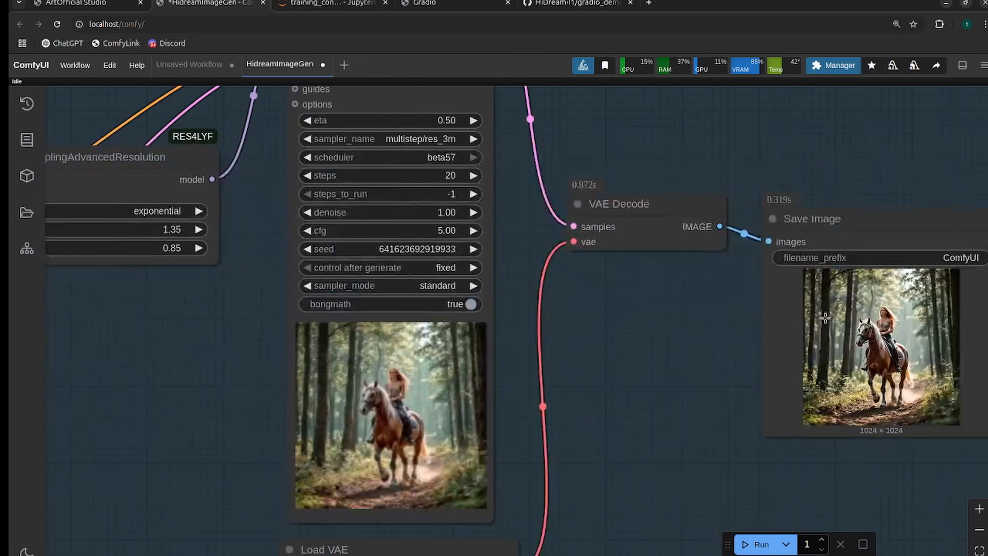
pyautogui.moveTo(737, 327); pyautogui.dragTo(459, 316)
pyautogui.scroll(20, 608, 306)
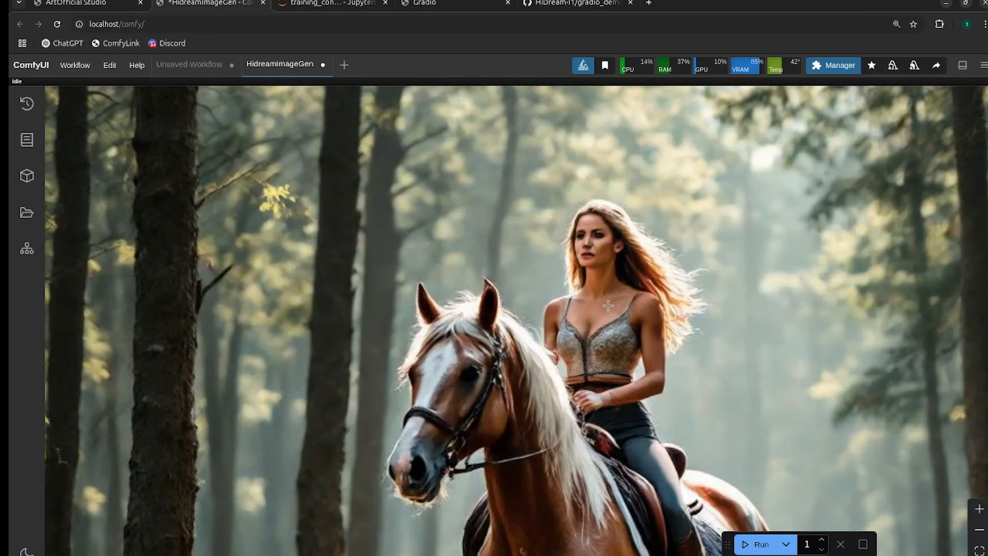
pyautogui.scroll(-12, 608, 306)
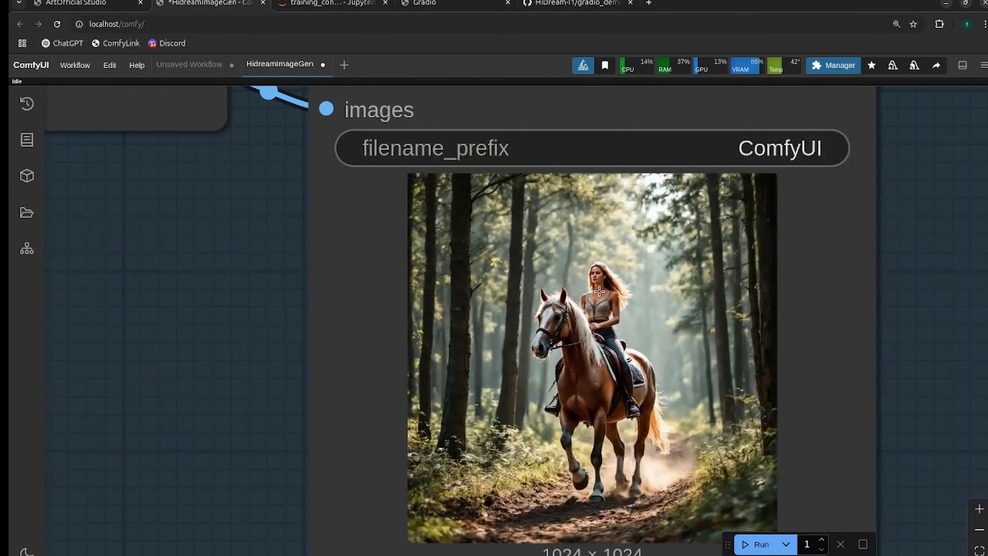
# Take the LoraLoaderModelOnly node between Load Diffusion Model and Patch Sage Attention KJ out of bypass.
pyautogui.scroll(-5, 598, 291)
pyautogui.moveTo(284, 320); pyautogui.dragTo(830, 397)
pyautogui.scroll(-4, 428, 315)
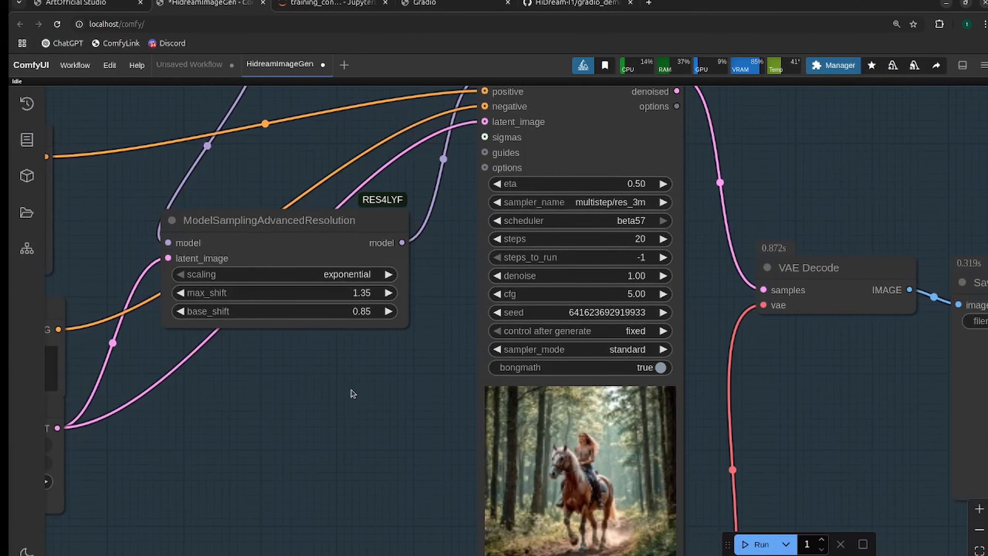
pyautogui.moveTo(256, 359); pyautogui.dragTo(641, 428)
pyautogui.scroll(-4, 634, 425)
pyautogui.moveTo(425, 262); pyautogui.dragTo(647, 317)
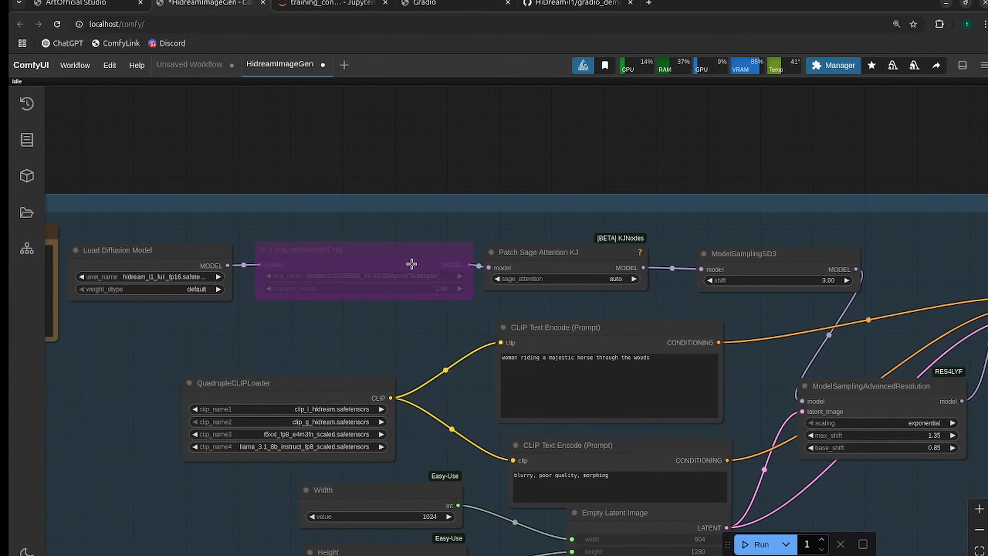
pyautogui.moveTo(474, 323); pyautogui.dragTo(275, 240)
pyautogui.scroll(-2, 276, 241)
pyautogui.moveTo(543, 419); pyautogui.dragTo(745, 455)
pyautogui.scroll(4, 561, 375)
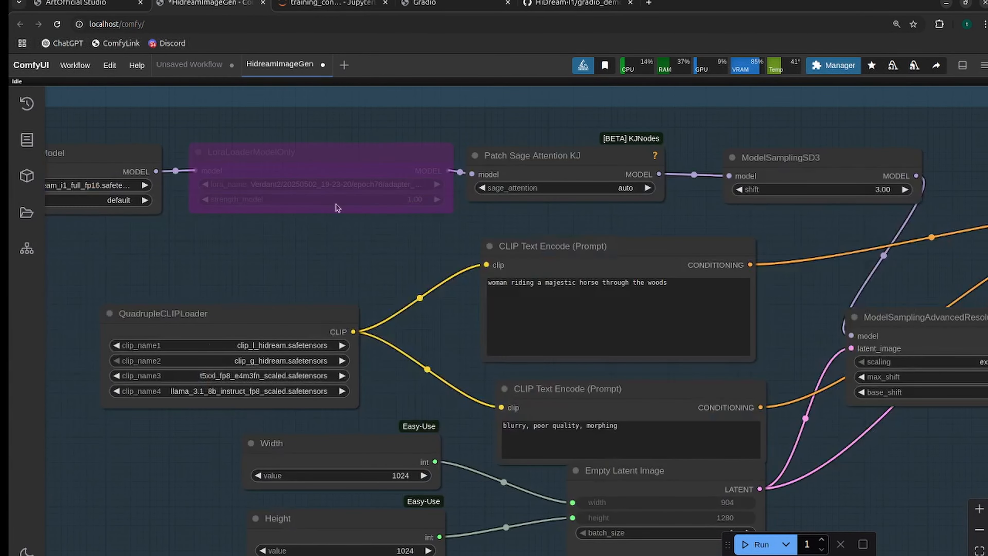
pyautogui.click(326, 162)
pyautogui.click(311, 121)
pyautogui.moveTo(409, 292); pyautogui.dragTo(504, 334)
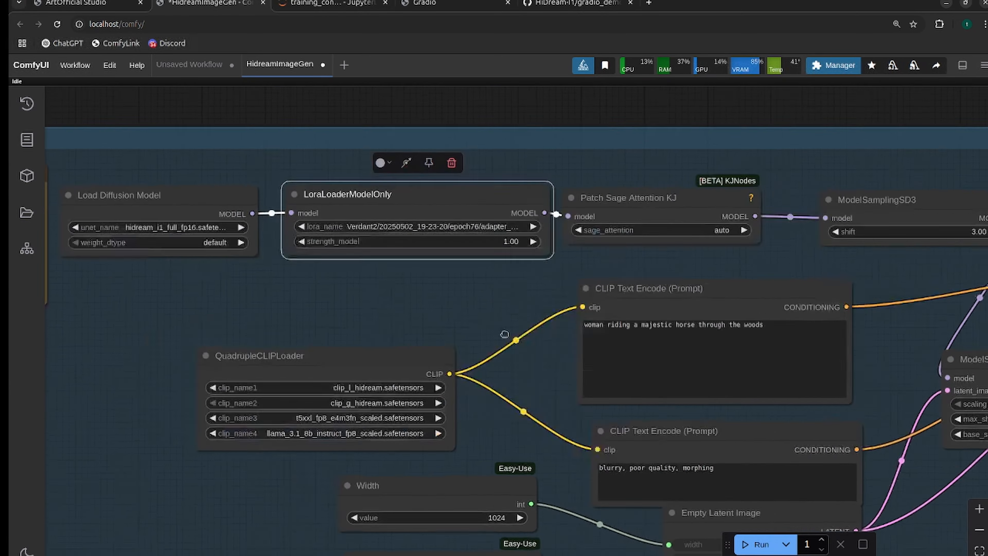
# Browse the Verdant2 epoch files offered for lora_name in LoraLoaderModelOnly, refreshing the node definitions before reopening the list.
pyautogui.click(513, 260)
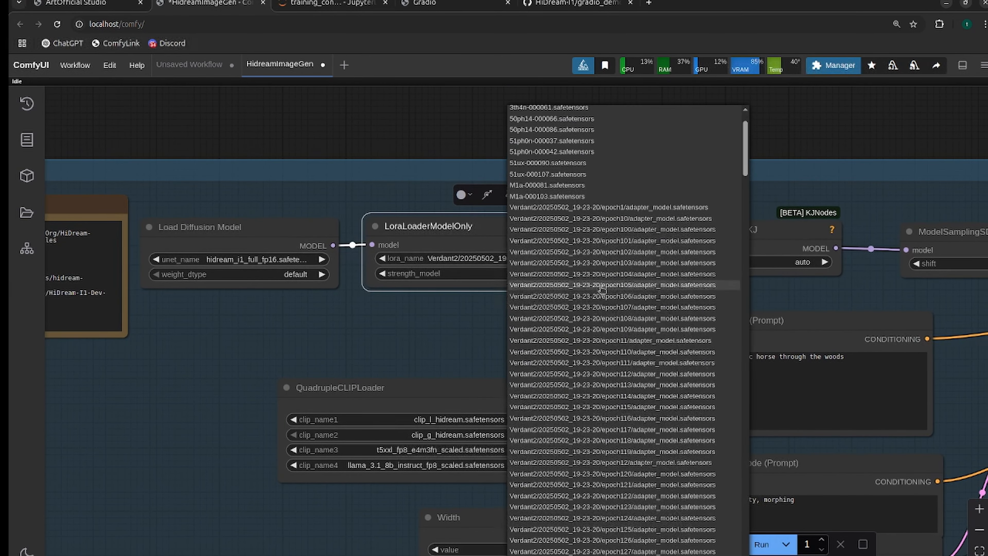
pyautogui.scroll(-2, 602, 287)
pyautogui.scroll(5, 606, 284)
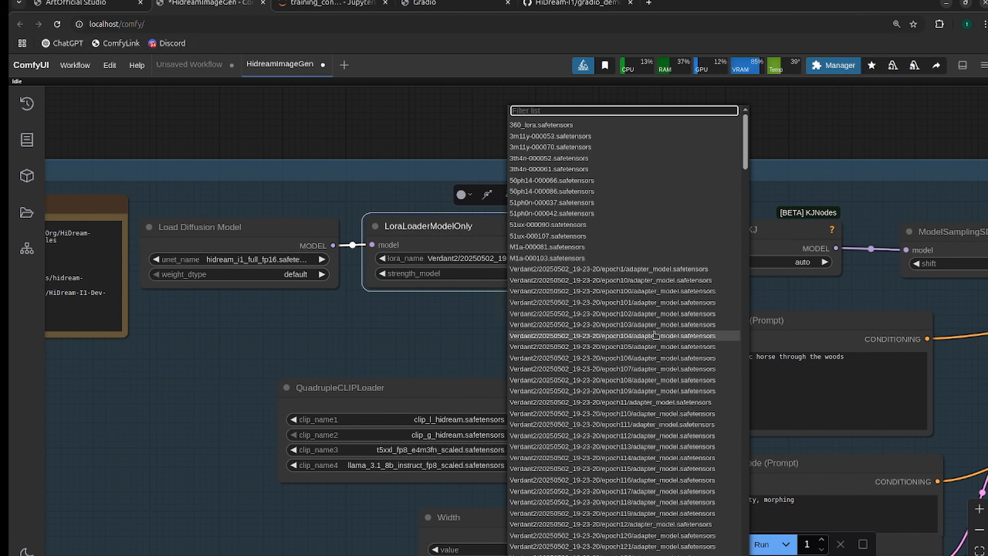
pyautogui.click(438, 353)
pyautogui.click(478, 230)
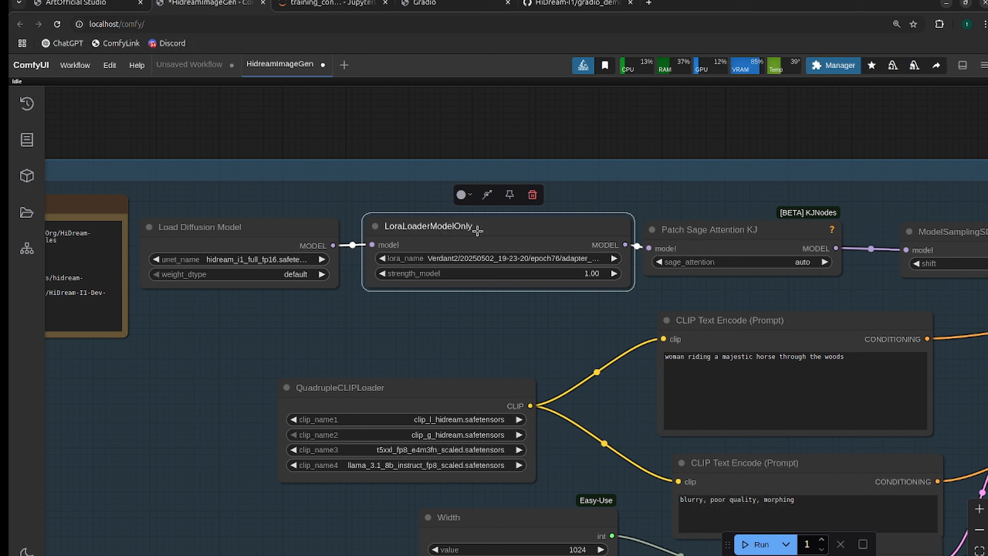
pyautogui.press('r')
pyautogui.click(510, 259)
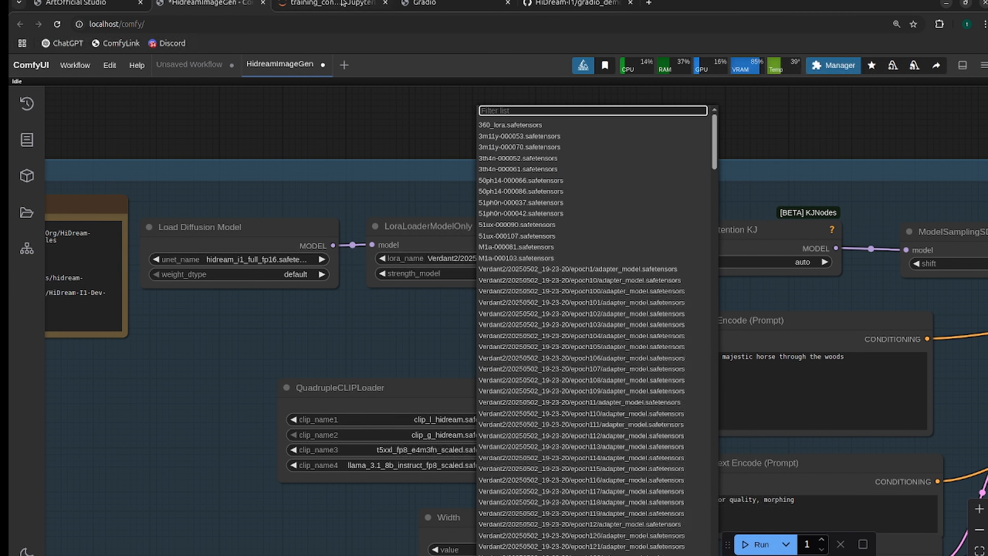
# Switch to the ArtOfficial Studio page and open TensorBoard to view the Verdant2 training loss curves.
pyautogui.click(87, 4)
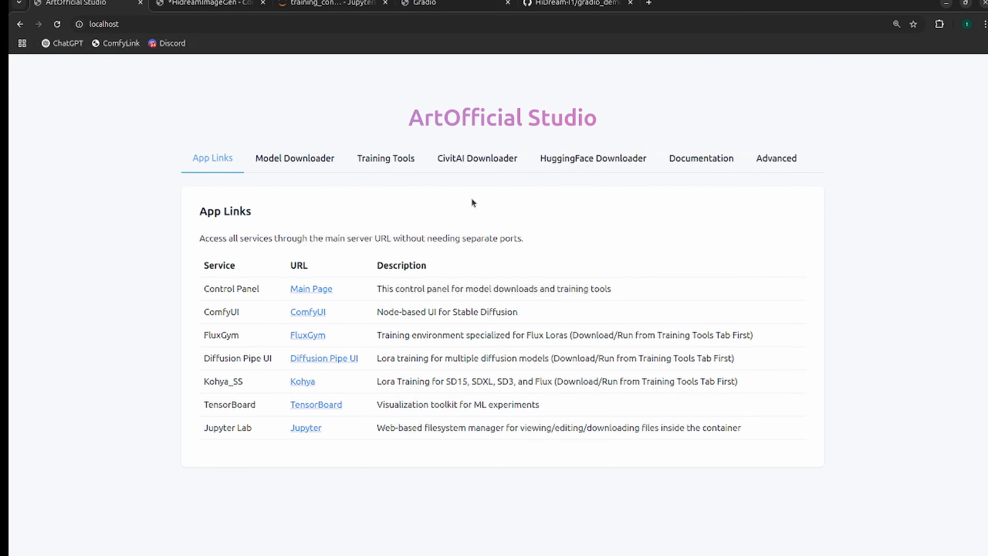
pyautogui.click(319, 403)
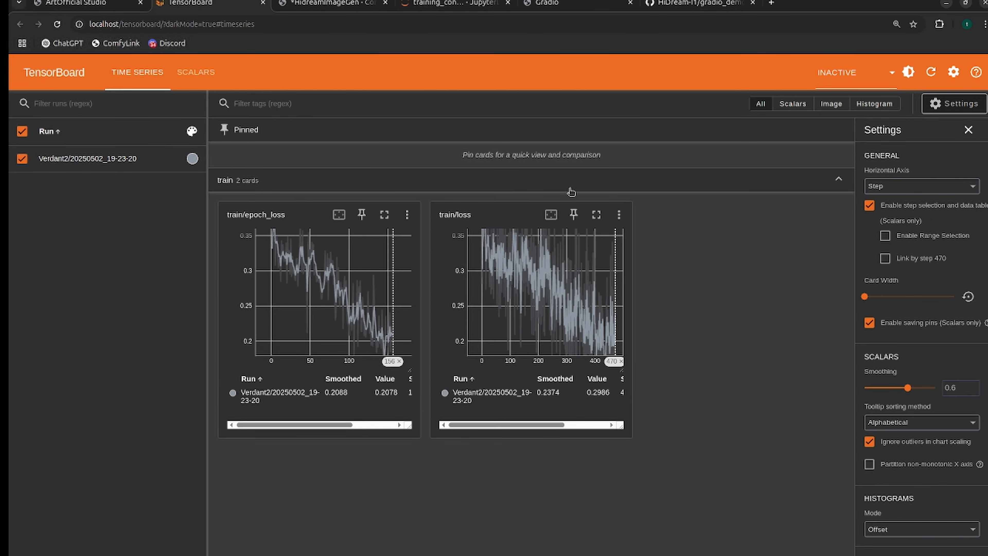
# Enlarge TensorBoard's train/epoch_loss chart, and in ComfyUI set lora_name in LoraLoaderModelOnly to the Verdant2 epoch145 adapter.
pyautogui.click(382, 214)
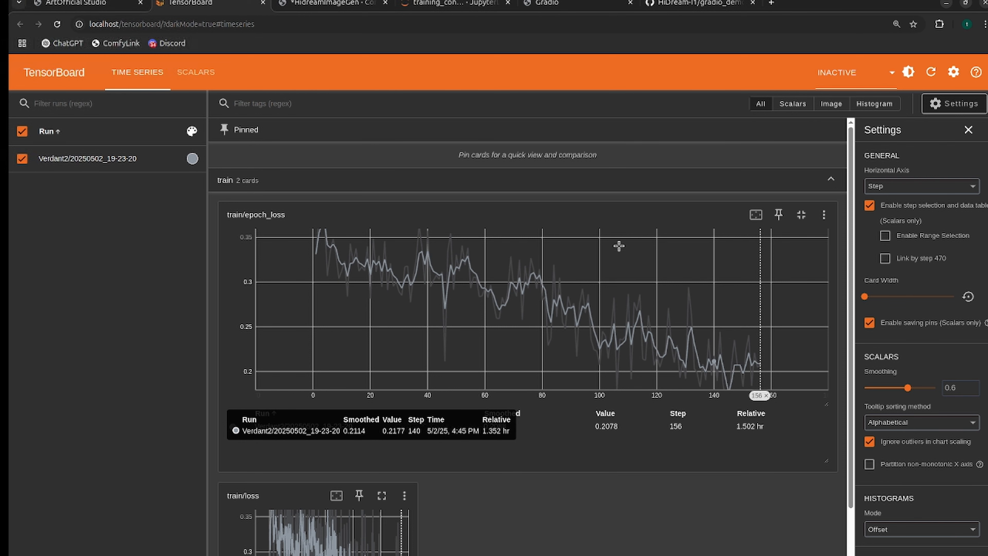
pyautogui.click(357, 5)
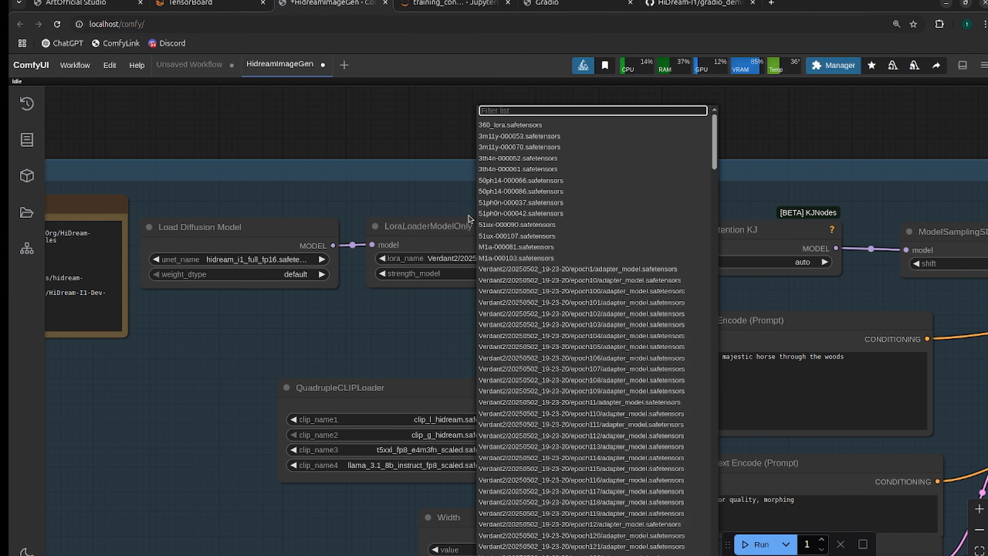
pyautogui.write('144')
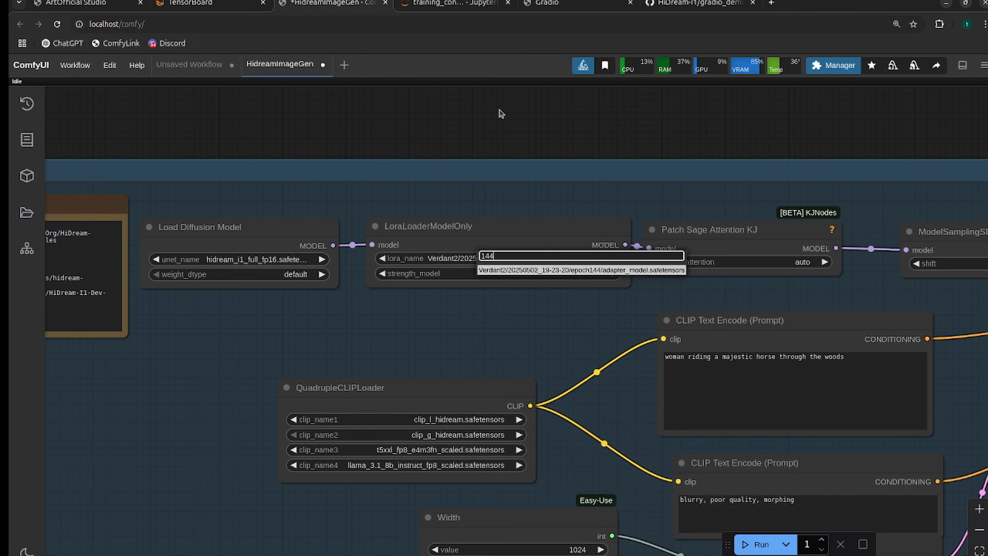
pyautogui.press('BackSpace')
pyautogui.write('5')
pyautogui.click(603, 271)
pyautogui.moveTo(826, 287); pyautogui.dragTo(522, 207)
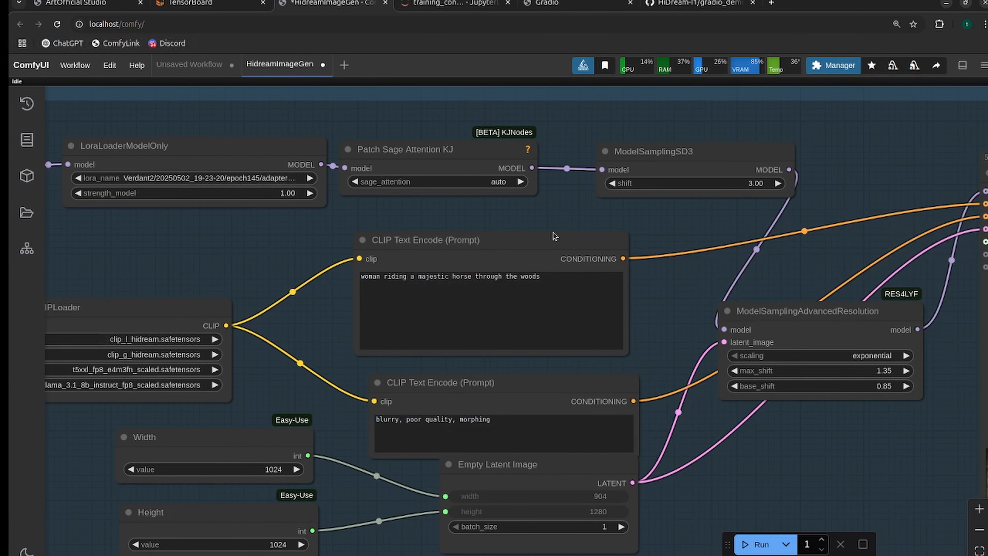
# Copy the caption "v3rd4 wearing a c04tum3" from v3rd4_1.txt and paste it over "woman" in the positive prompt.
pyautogui.hotkey('alt', 'Tab')
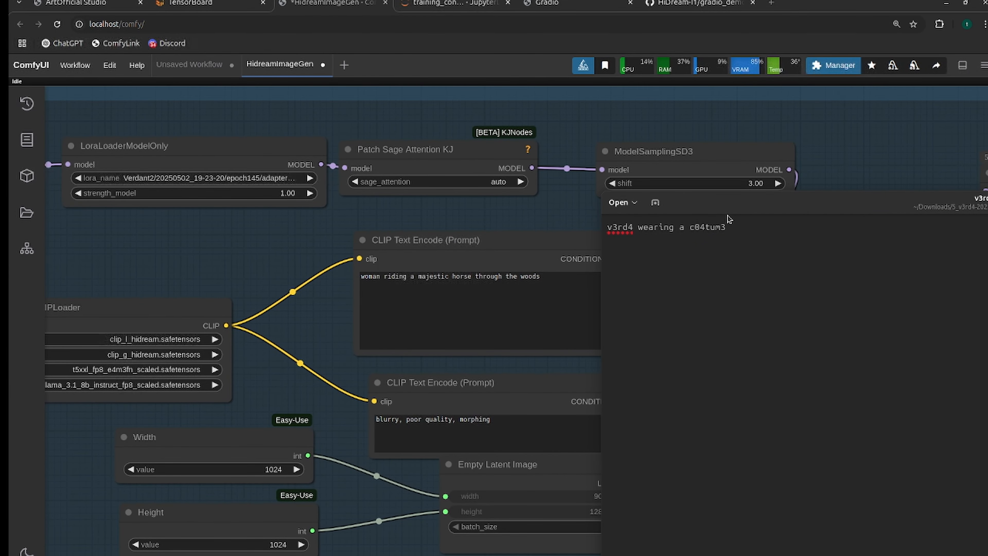
pyautogui.moveTo(728, 214); pyautogui.dragTo(560, 212)
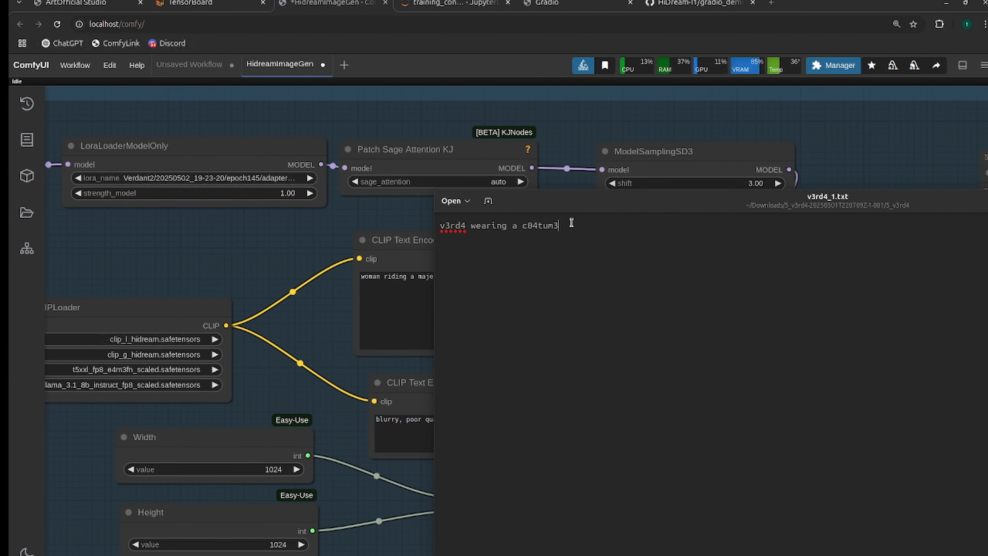
pyautogui.hotkey('ctrl', 'a')
pyautogui.hotkey('ctrl', 'c')
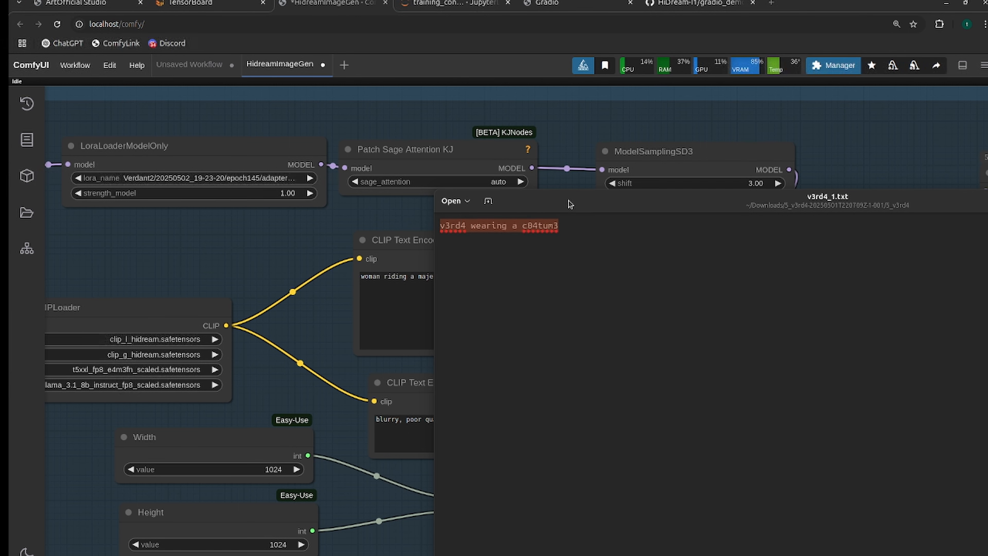
pyautogui.moveTo(569, 205); pyautogui.dragTo(987, 253)
pyautogui.doubleClick(377, 277)
pyautogui.hotkey('ctrl', 'v')
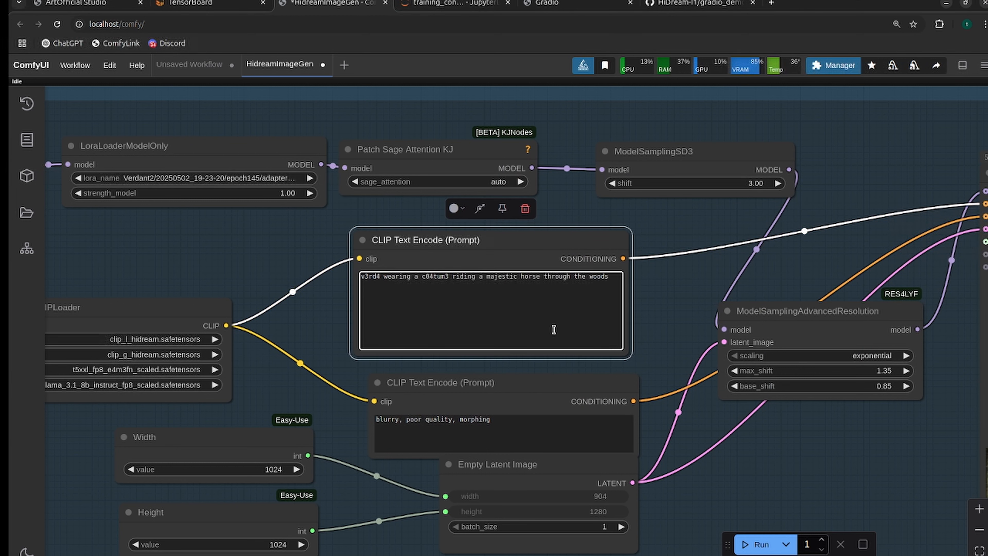
# Edit the positive prompt's opening to read "A woman, v3rd4," before "wearing a c04tum3".
pyautogui.press('Home')
pyautogui.write('A wom')
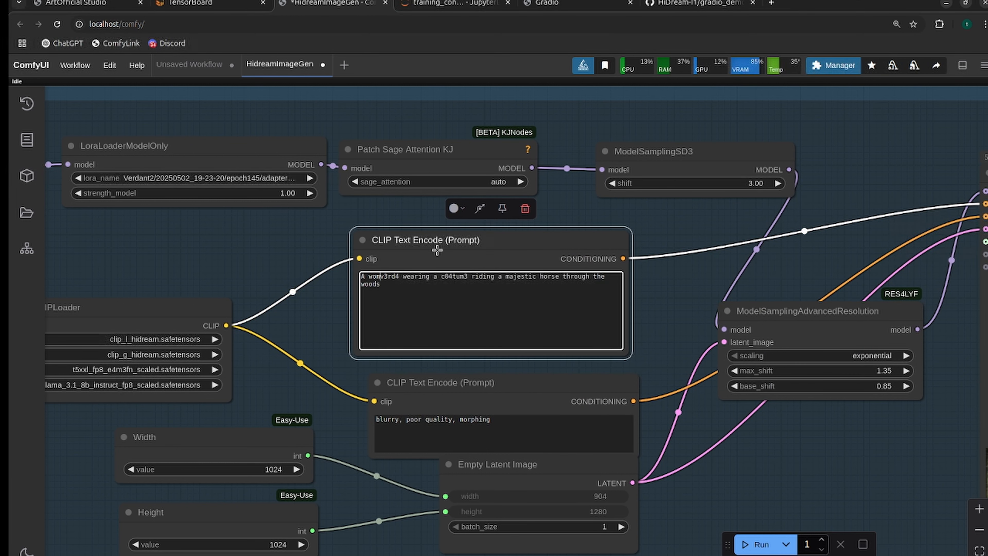
pyautogui.write('an, v3rd4')
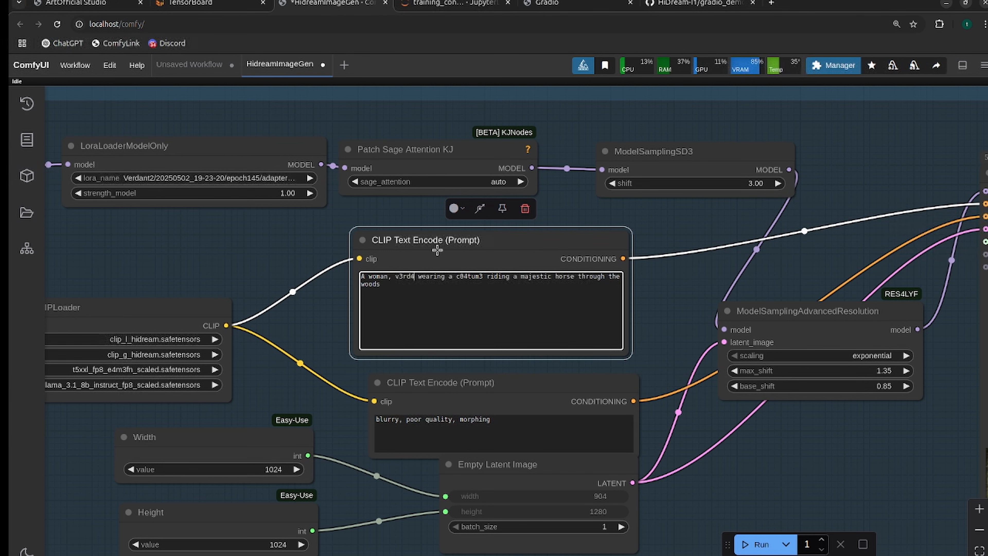
pyautogui.write(',')
pyautogui.scroll(10, 393, 292)
pyautogui.moveTo(394, 249); pyautogui.dragTo(445, 249)
pyautogui.scroll(-2, 560, 290)
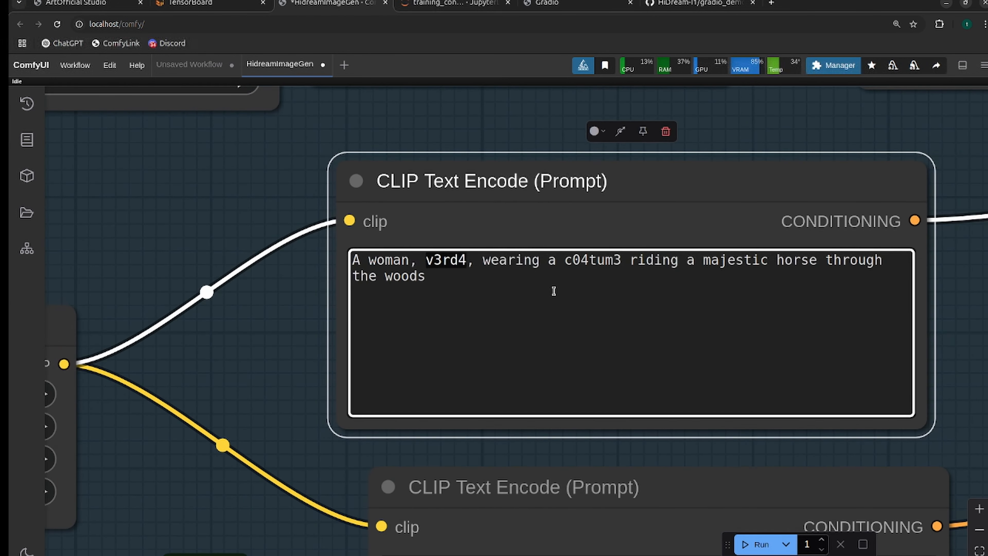
# Insert "green" before c04tum3 in the positive prompt.
pyautogui.scroll(-3, 488, 272)
pyautogui.moveTo(888, 323); pyautogui.dragTo(759, 333)
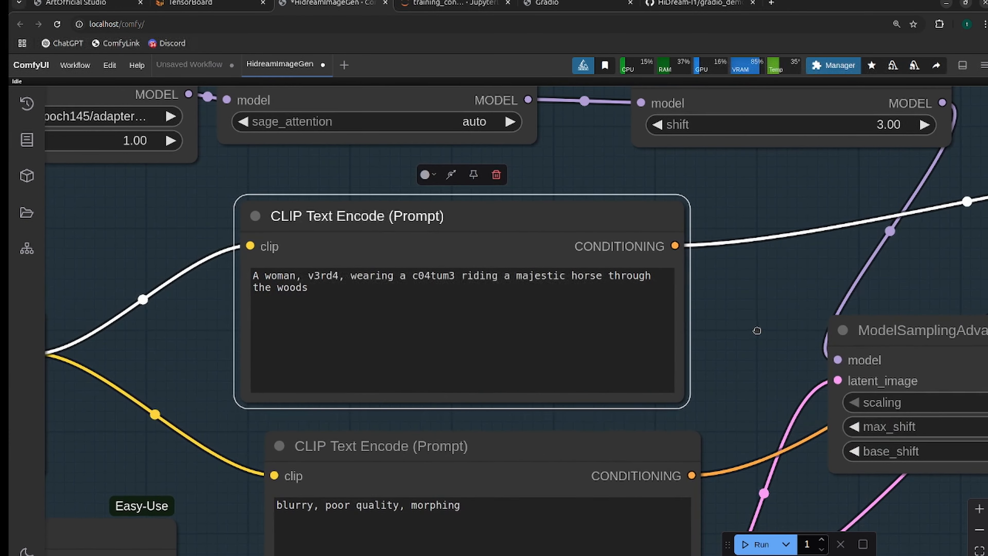
pyautogui.click(414, 274)
pyautogui.write('gree')
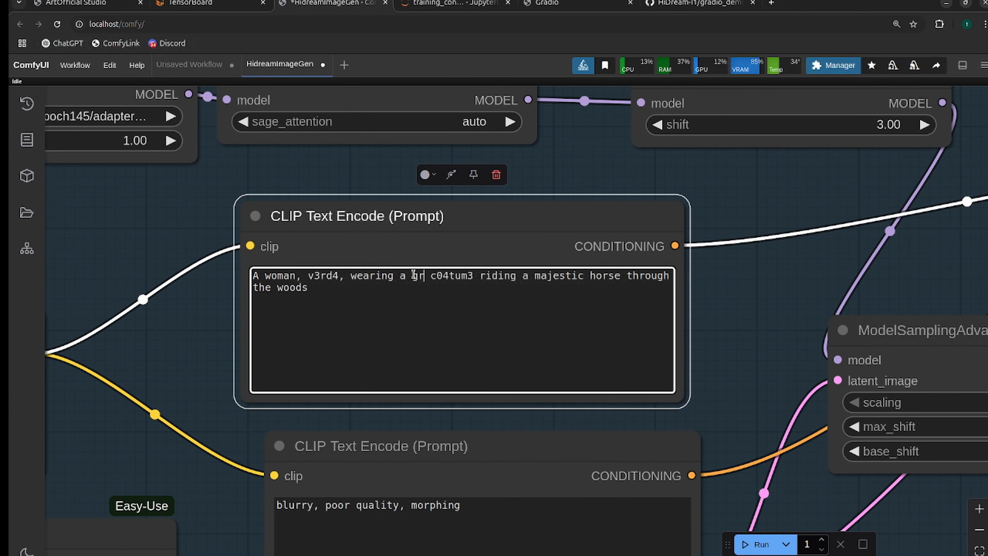
pyautogui.write('n')
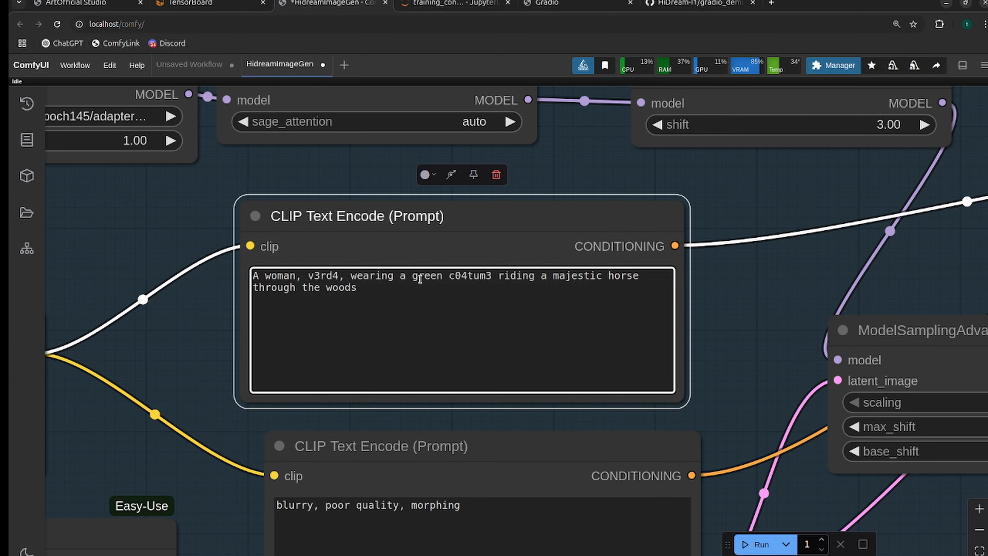
# Run the workflow with the epoch145 LoRA and the green c04tum3 prompt.
pyautogui.scroll(-4, 420, 279)
pyautogui.moveTo(658, 311); pyautogui.dragTo(460, 327)
pyautogui.scroll(1, 460, 326)
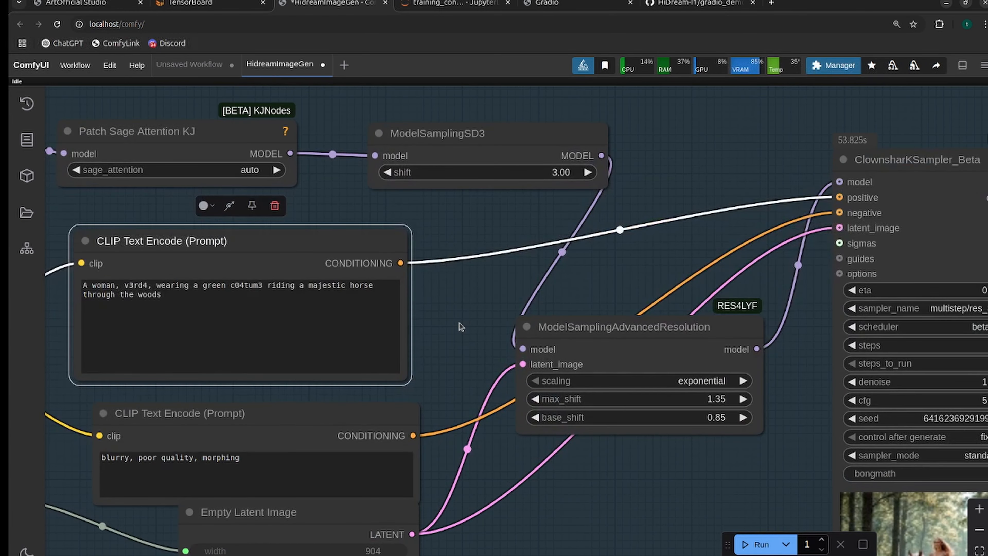
pyautogui.hotkey('ctrl', 'Return')
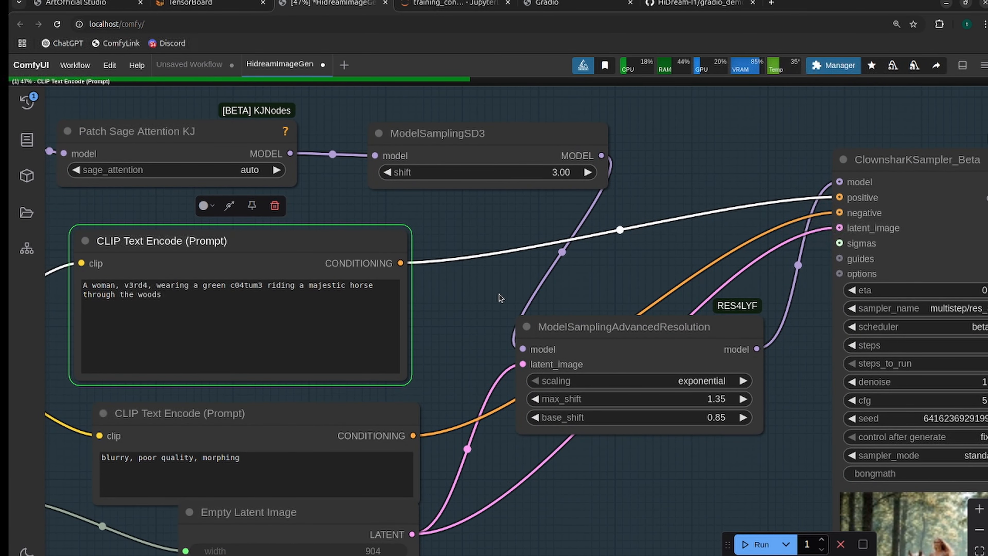
# Examine the new horse-riding image in the Save Image node, as a whole and up close around the rider's face and green costume.
pyautogui.moveTo(501, 298); pyautogui.dragTo(370, 171)
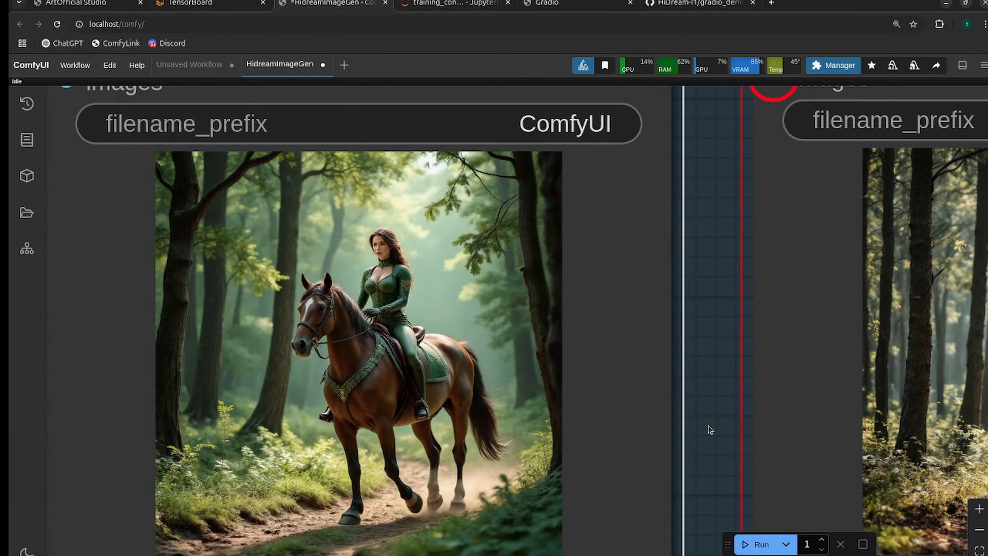
pyautogui.hscroll(3, 591, 423)
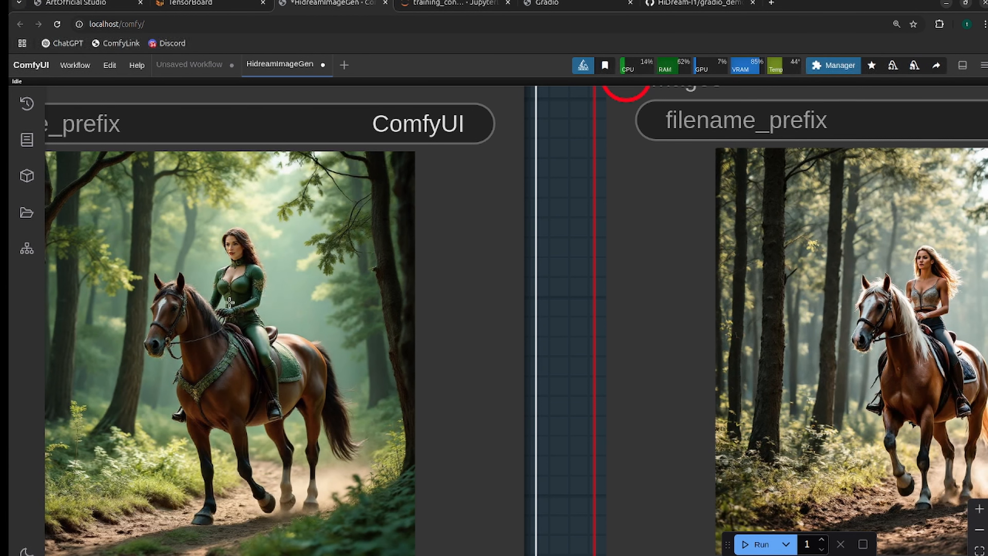
pyautogui.moveTo(579, 345); pyautogui.dragTo(607, 360)
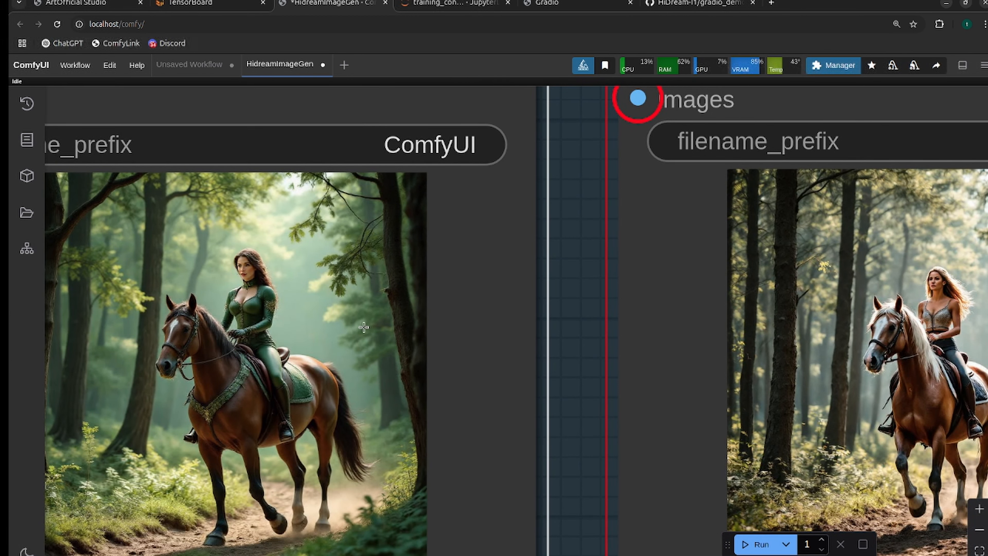
pyautogui.scroll(-5, 581, 417)
pyautogui.scroll(10, 320, 419)
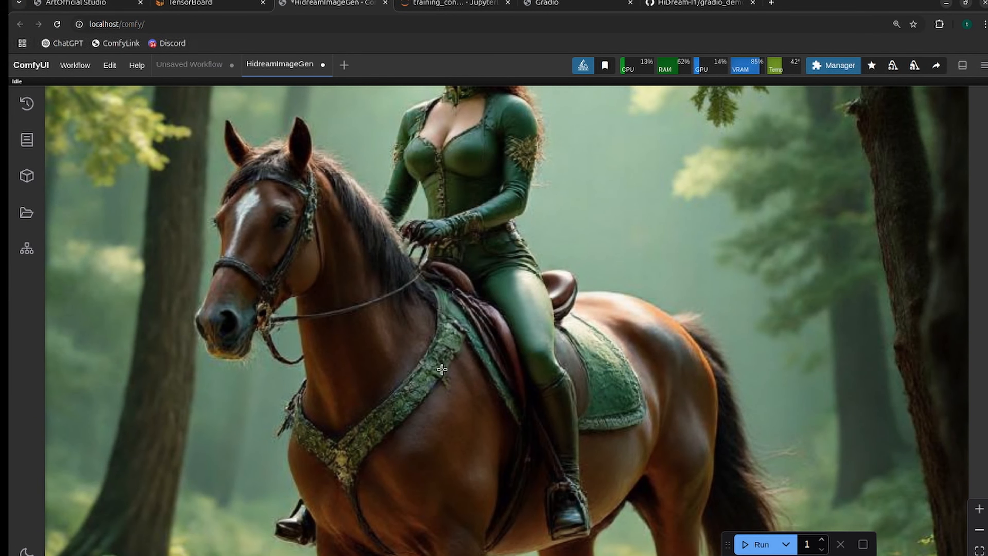
pyautogui.scroll(-2, 536, 494)
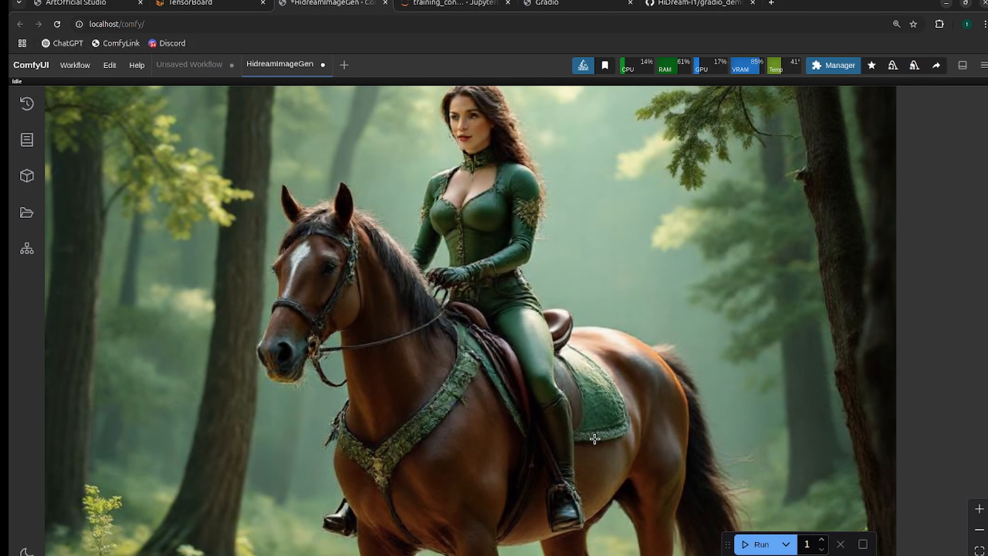
pyautogui.scroll(-3, 570, 390)
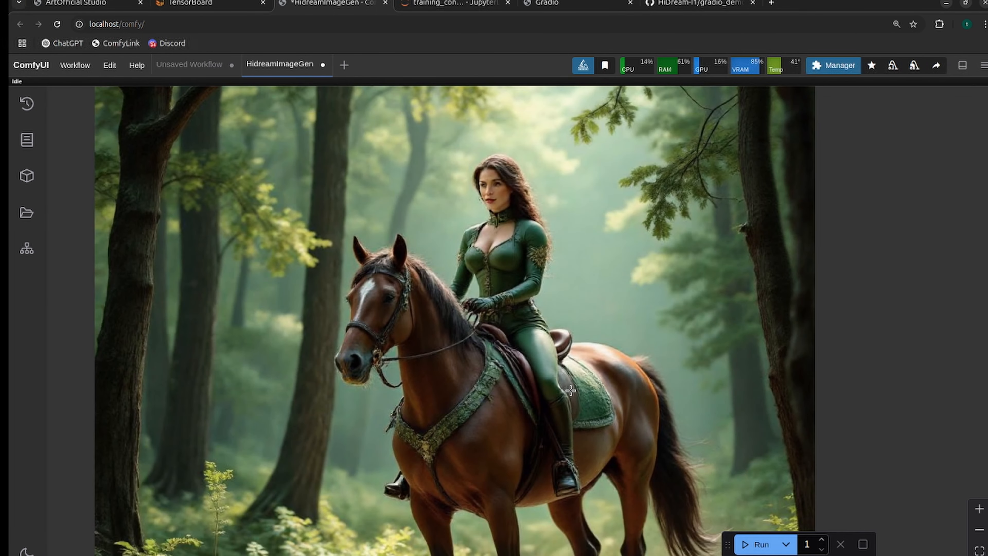
pyautogui.scroll(-5, 532, 275)
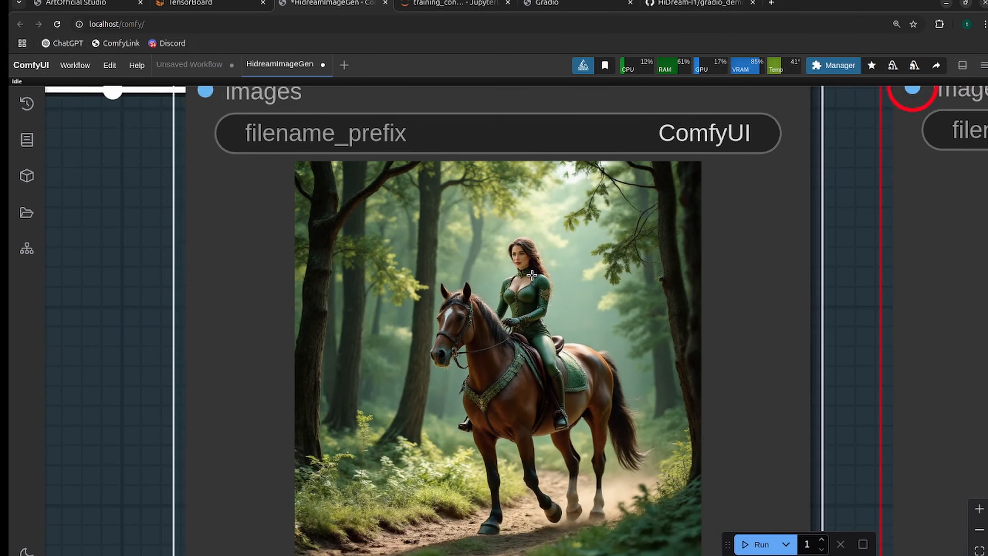
# Compare the epoch145 LoRA image with the earlier image in the disconnected Save Image node, looking back over the workflow that produced it.
pyautogui.moveTo(756, 342); pyautogui.dragTo(570, 366)
pyautogui.scroll(2, 567, 397)
pyautogui.scroll(-1, 567, 368)
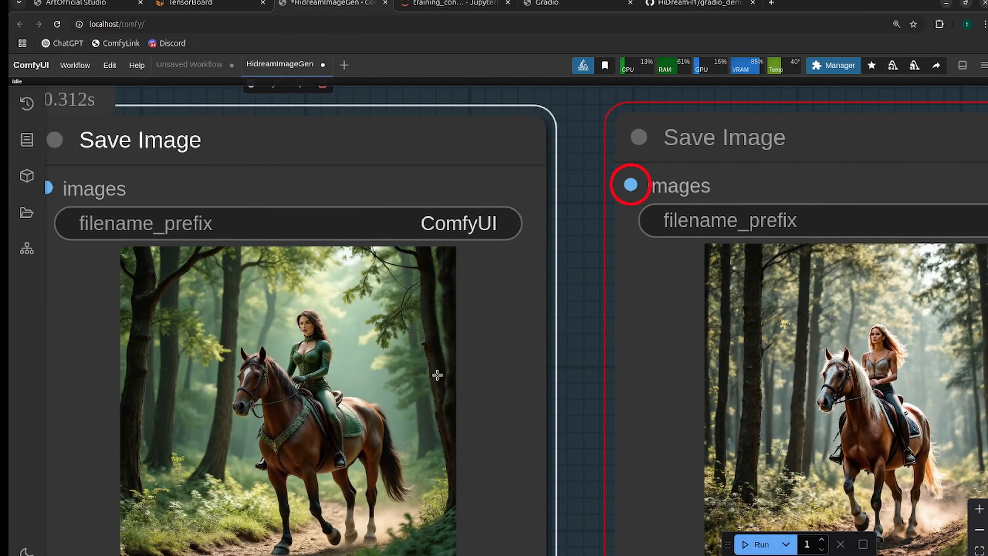
pyautogui.scroll(5, 321, 379)
pyautogui.scroll(-8, 350, 388)
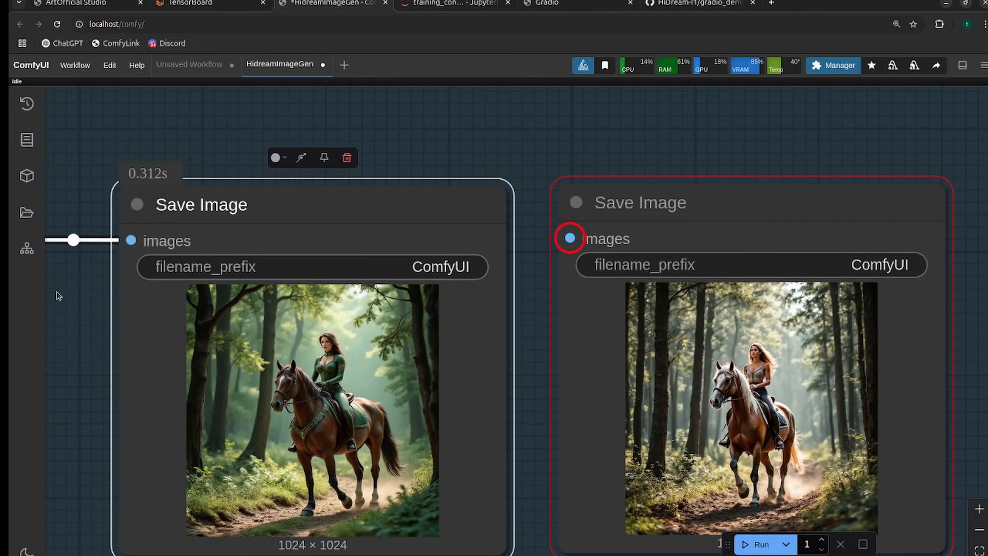
pyautogui.moveTo(89, 299); pyautogui.dragTo(848, 364)
pyautogui.scroll(-10, 711, 422)
pyautogui.moveTo(331, 432); pyautogui.dragTo(512, 458)
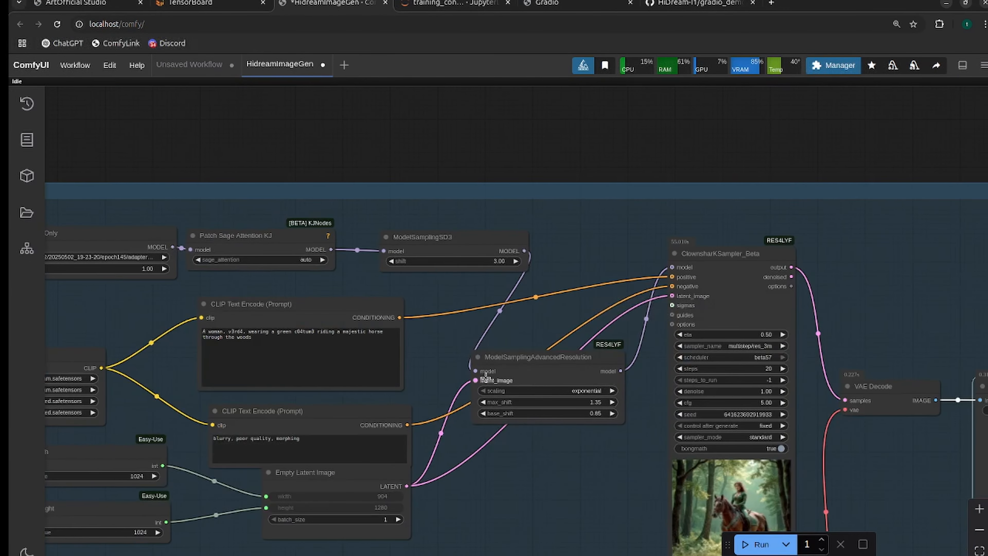
pyautogui.moveTo(485, 376); pyautogui.dragTo(185, 361)
pyautogui.moveTo(665, 490); pyautogui.dragTo(422, 485)
pyautogui.scroll(13, 579, 408)
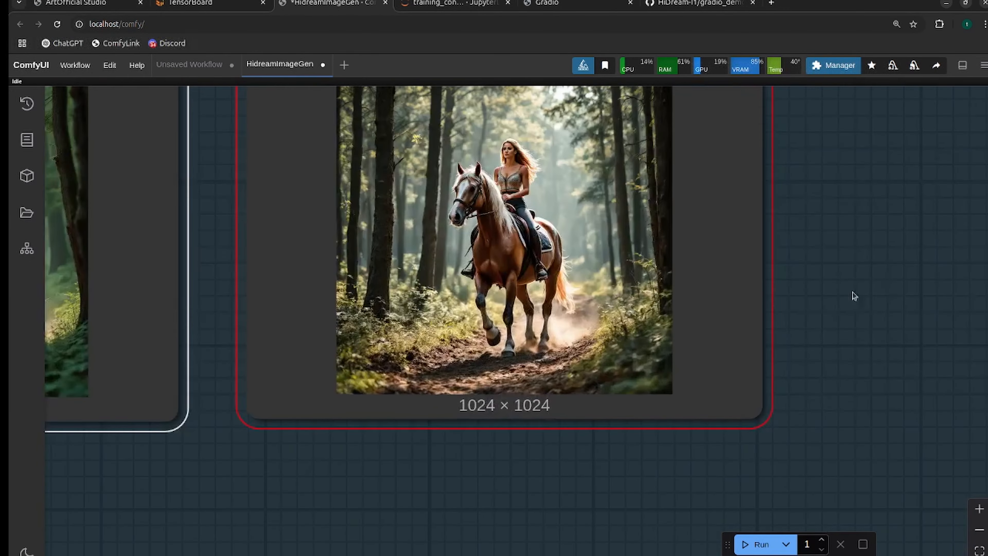
pyautogui.moveTo(836, 280); pyautogui.dragTo(868, 468)
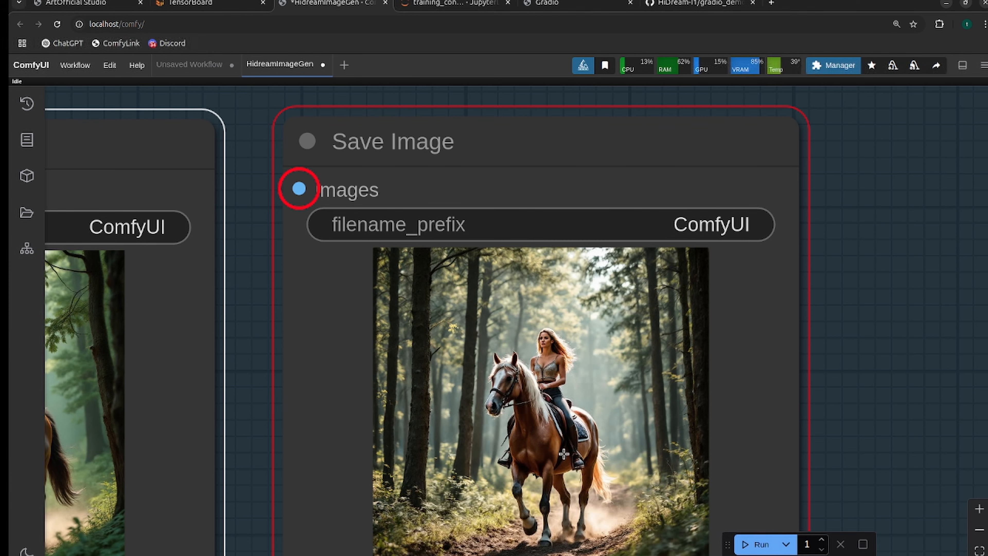
pyautogui.scroll(-4, 540, 367)
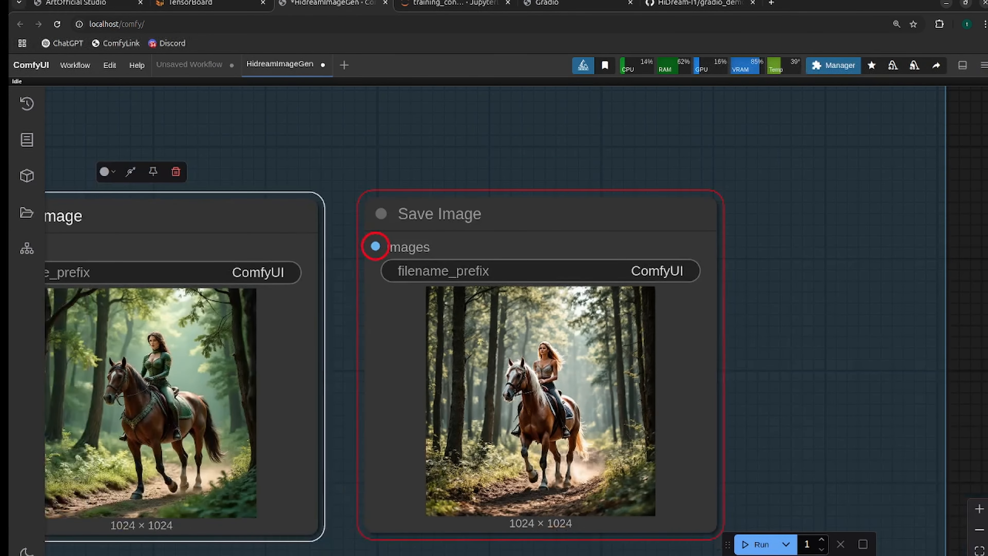
pyautogui.scroll(-2, 541, 367)
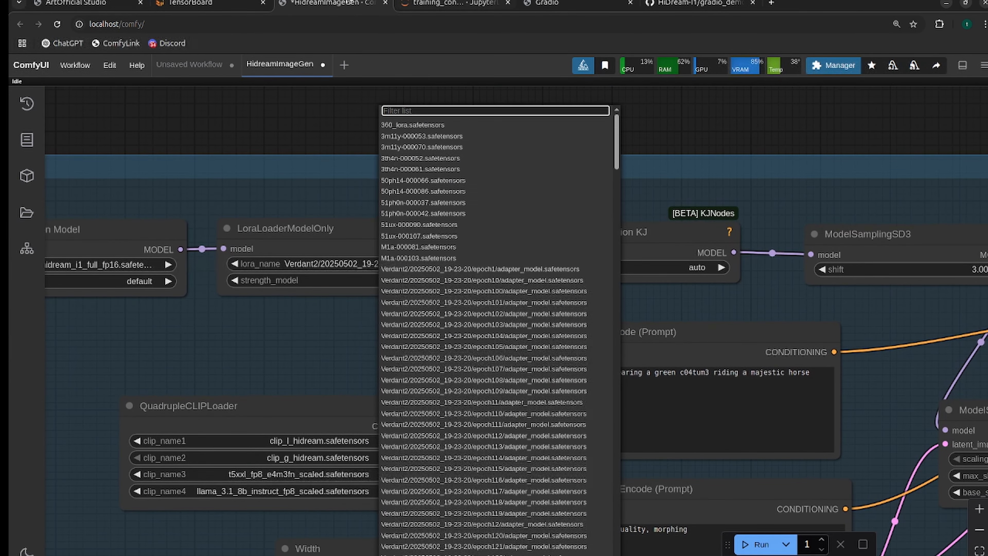
# Inspect the train/epoch_loss curve around step 121 in TensorBoard and return to the ComfyUI workflow.
pyautogui.click(205, 4)
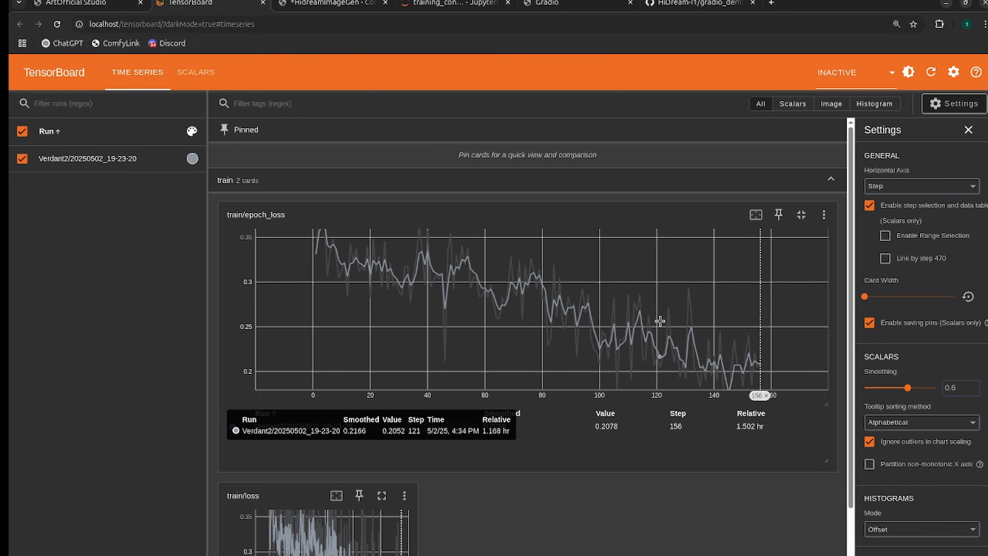
pyautogui.hotkey('ctrl', 'Tab')
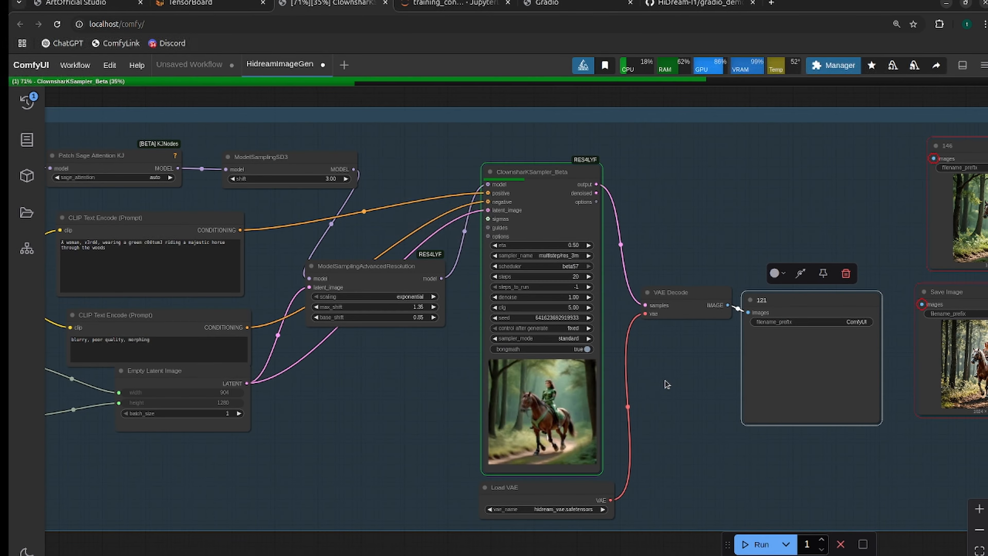
# Examine the image in the save node titled 121 up close and compare it side by side with the one in node 146.
pyautogui.scroll(8, 666, 384)
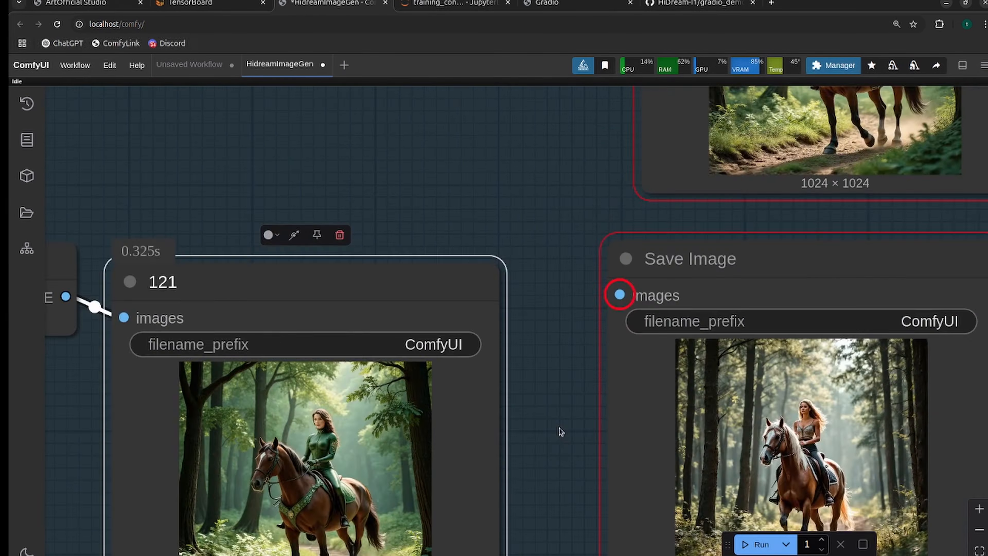
pyautogui.scroll(-4, 560, 433)
pyautogui.moveTo(816, 133); pyautogui.dragTo(686, 448)
pyautogui.scroll(12, 648, 306)
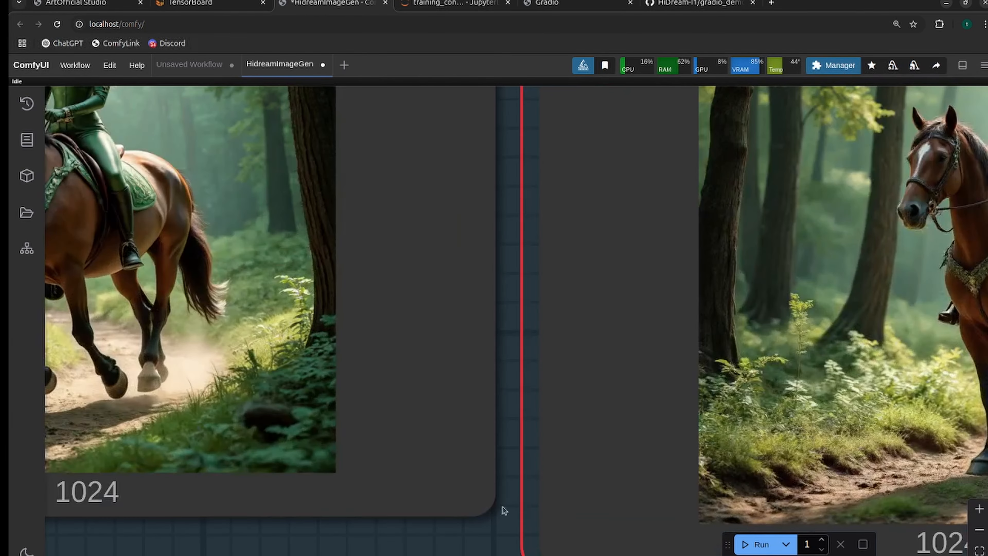
pyautogui.moveTo(476, 538); pyautogui.dragTo(781, 555)
pyautogui.scroll(-2, 658, 538)
pyautogui.scroll(-2, 522, 268)
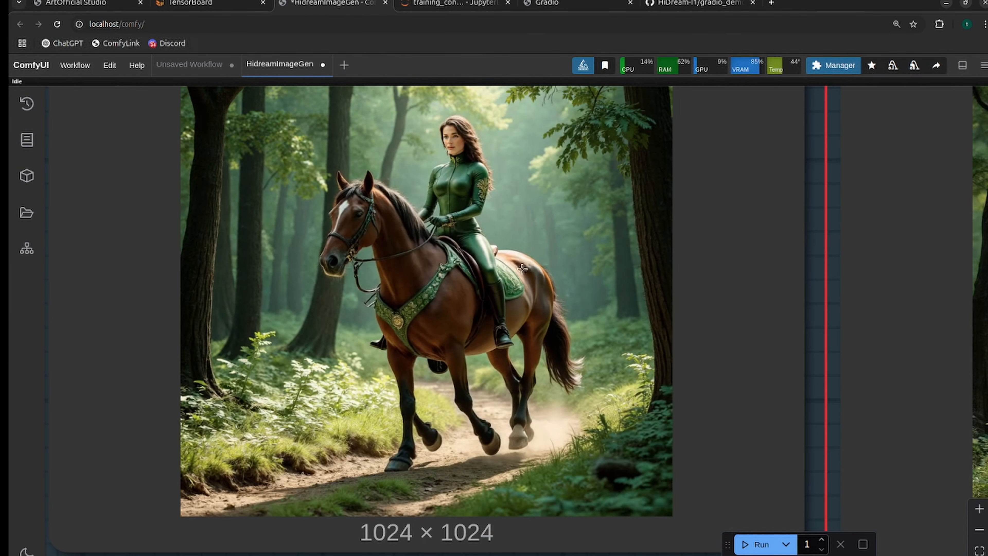
pyautogui.scroll(-2, 425, 267)
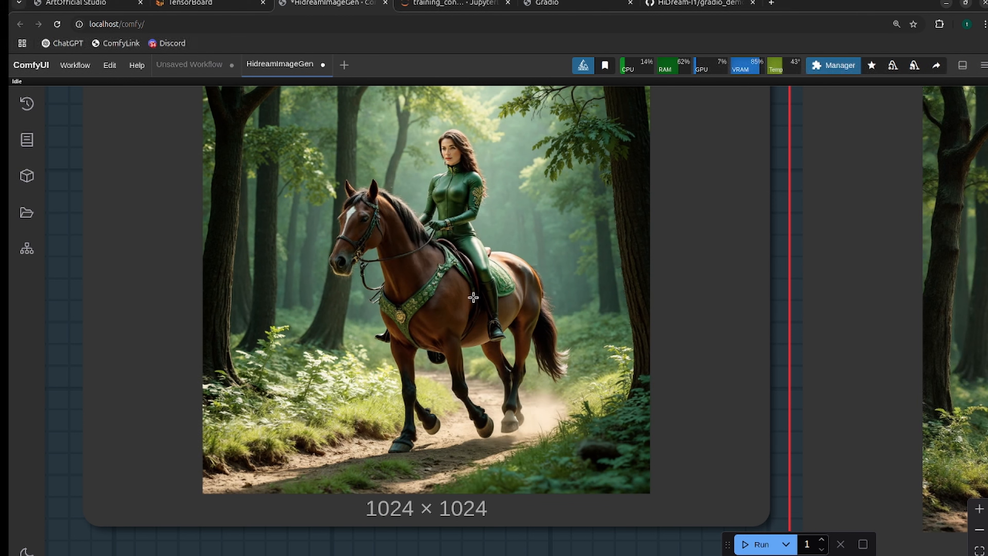
pyautogui.moveTo(778, 455); pyautogui.dragTo(581, 433)
pyautogui.scroll(-2, 580, 434)
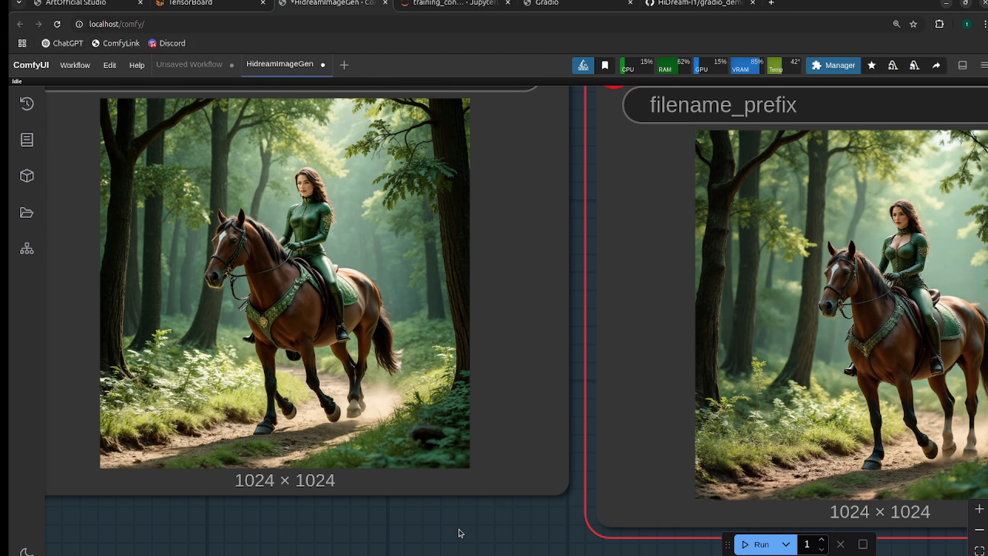
# Reposition the save node titled 146 beside node 121 and compare the two horse-riding images.
pyautogui.scroll(-4, 460, 533)
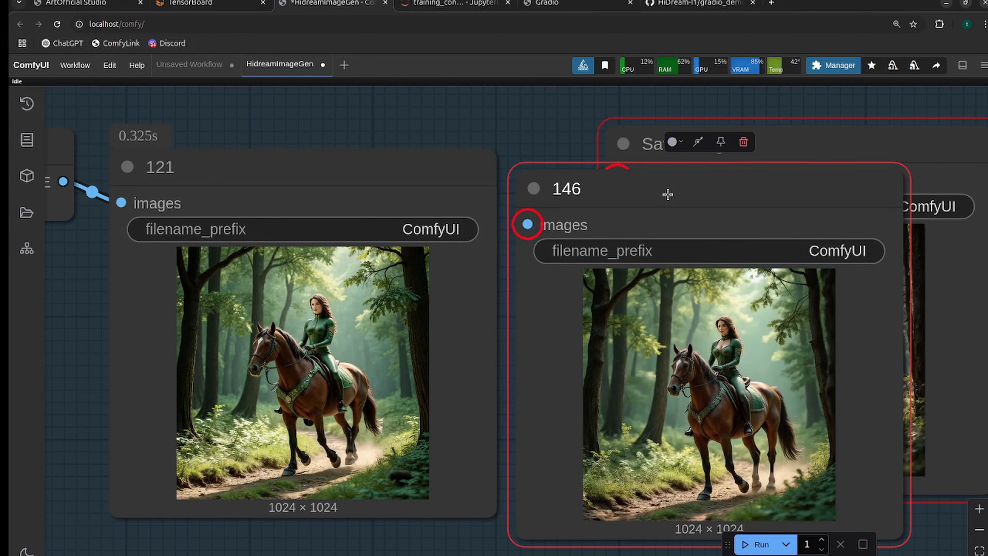
pyautogui.moveTo(668, 195); pyautogui.dragTo(594, 237)
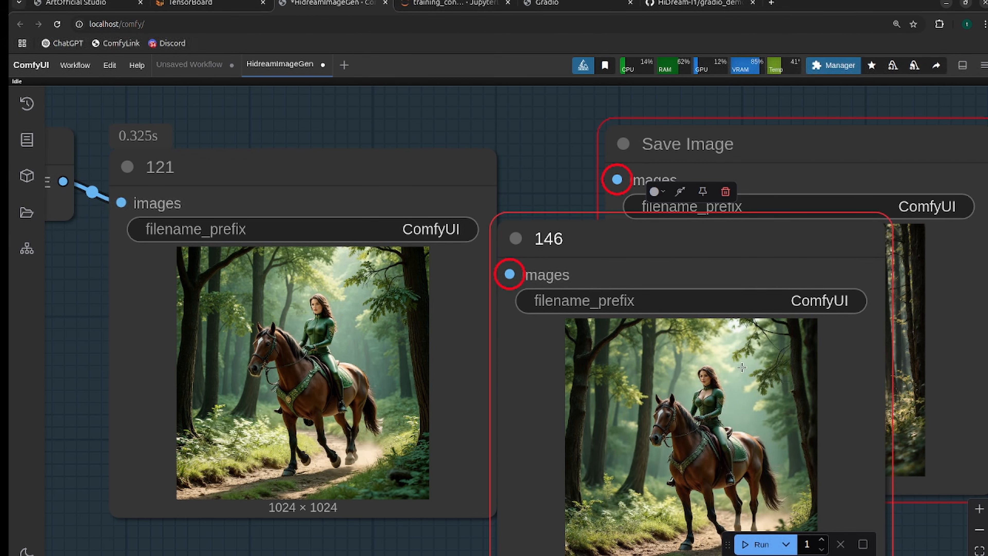
pyautogui.moveTo(633, 240)
pyautogui.mouseDown()
pyautogui.moveTo(582, 516)
pyautogui.moveTo(641, 469)
pyautogui.moveTo(628, 196)
pyautogui.moveTo(584, 529)
pyautogui.moveTo(632, 225)
pyautogui.mouseUp()
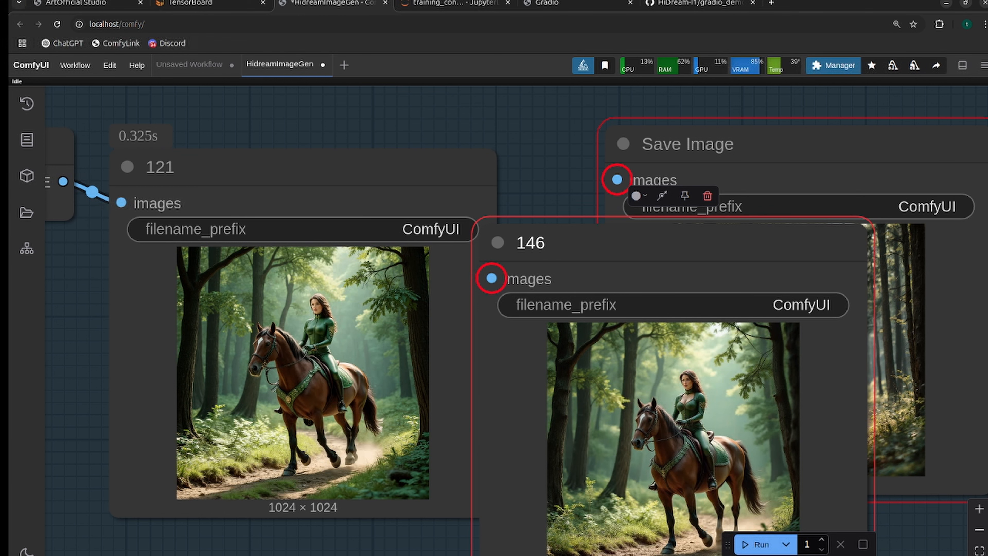
# Return from TensorBoard to the ComfyUI workflow and compare the image in save node 100 with the one in node 121.
pyautogui.moveTo(986, 113); pyautogui.dragTo(361, 66)
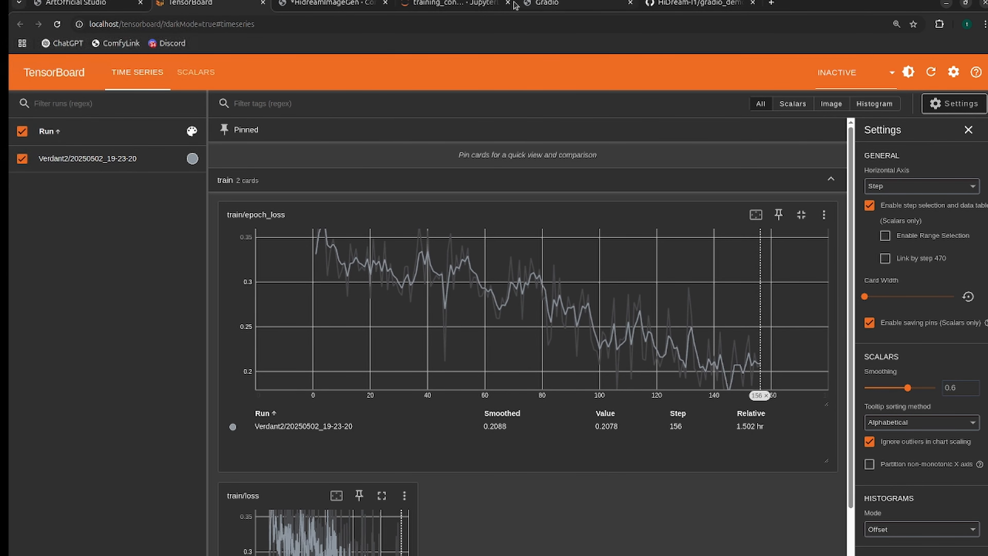
pyautogui.click(331, 3)
pyautogui.scroll(3, 503, 357)
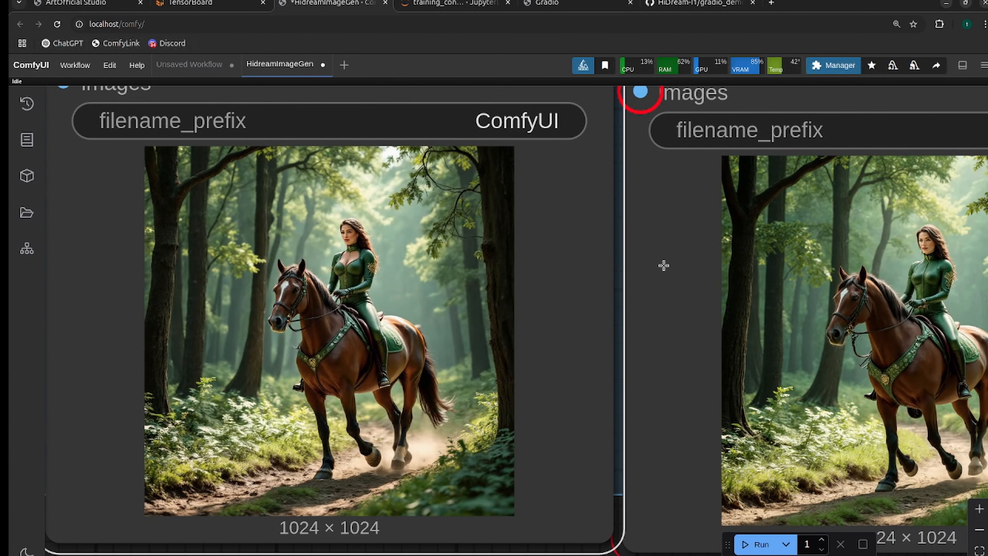
pyautogui.scroll(-5, 663, 265)
pyautogui.scroll(3, 751, 272)
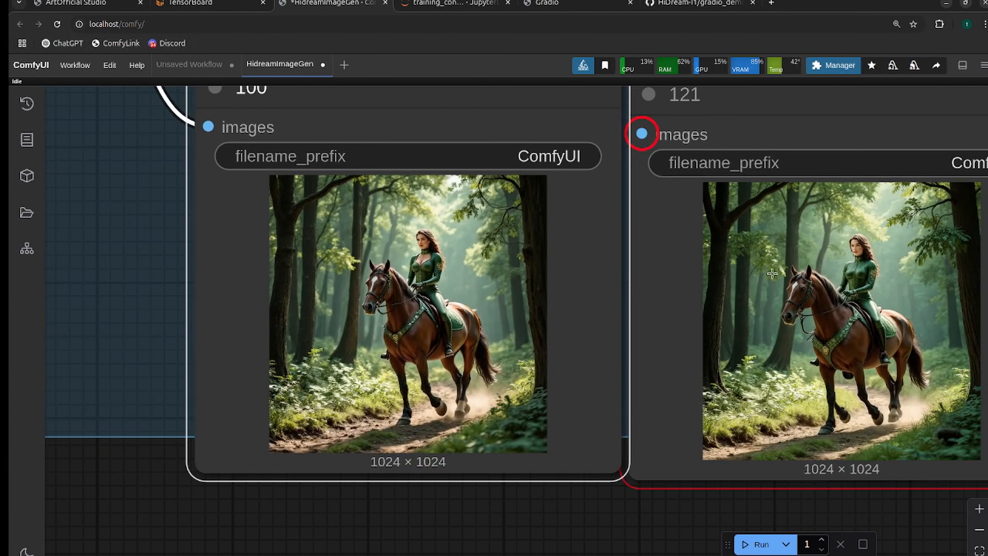
pyautogui.scroll(-5, 718, 451)
pyautogui.moveTo(542, 235); pyautogui.dragTo(554, 249)
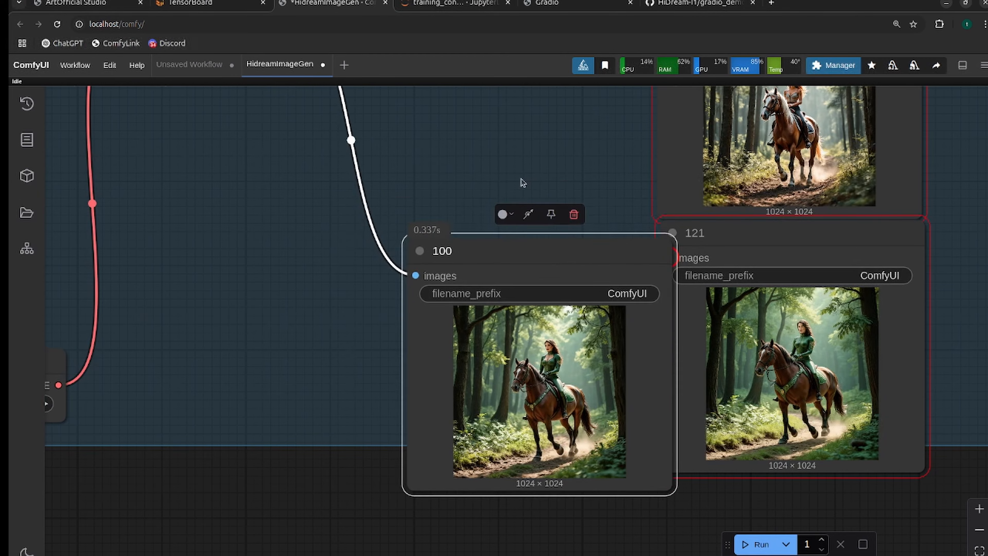
# Add an empty copy of save node 100 connected to the VAE Decode image output, and disconnect the original 100 node.
pyautogui.scroll(-3, 530, 183)
pyautogui.moveTo(564, 201); pyautogui.dragTo(636, 318)
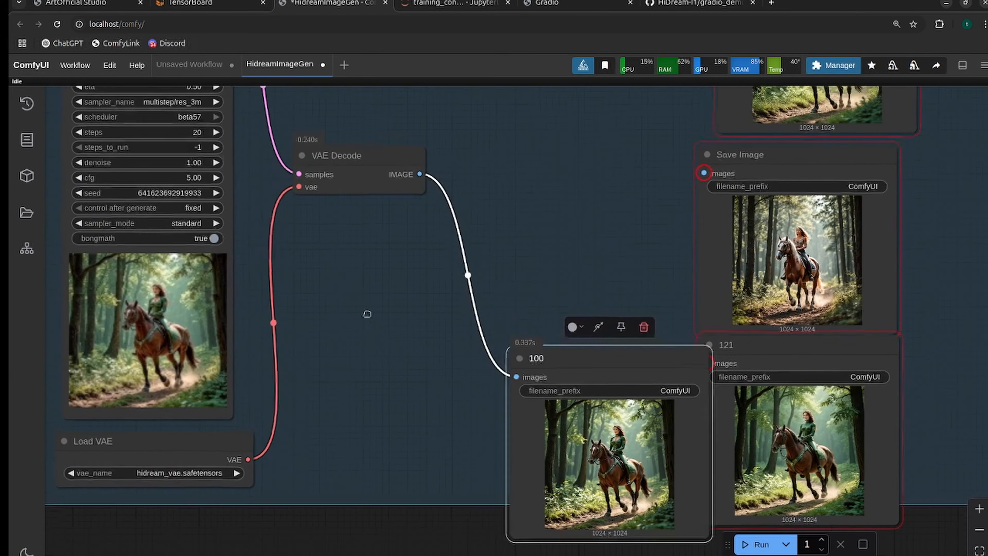
pyautogui.moveTo(364, 314); pyautogui.dragTo(459, 393)
pyautogui.keyDown('alt'); pyautogui.moveTo(617, 448); pyautogui.dragTo(576, 199); pyautogui.keyUp('alt')
pyautogui.moveTo(494, 260); pyautogui.dragTo(558, 220)
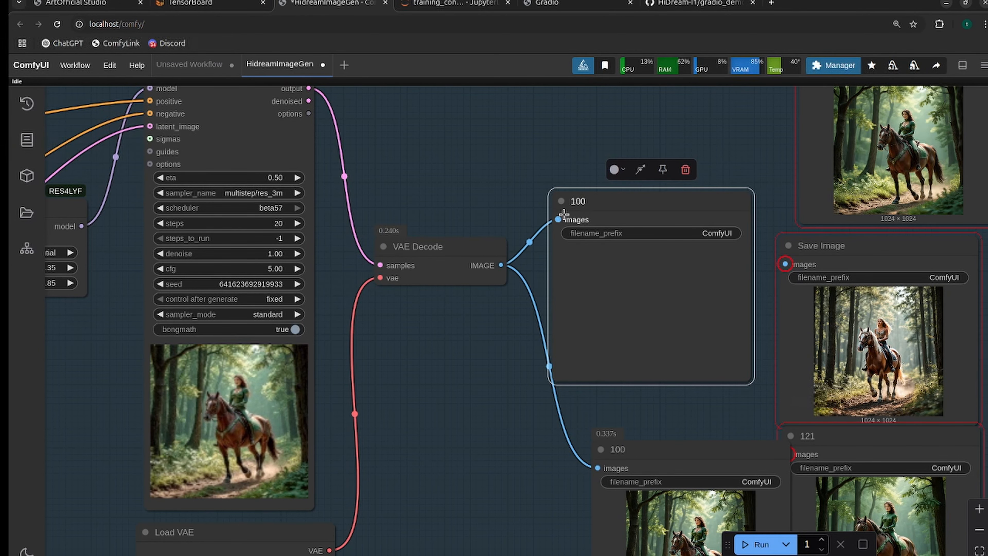
pyautogui.moveTo(597, 468); pyautogui.dragTo(482, 349)
pyautogui.click(417, 410)
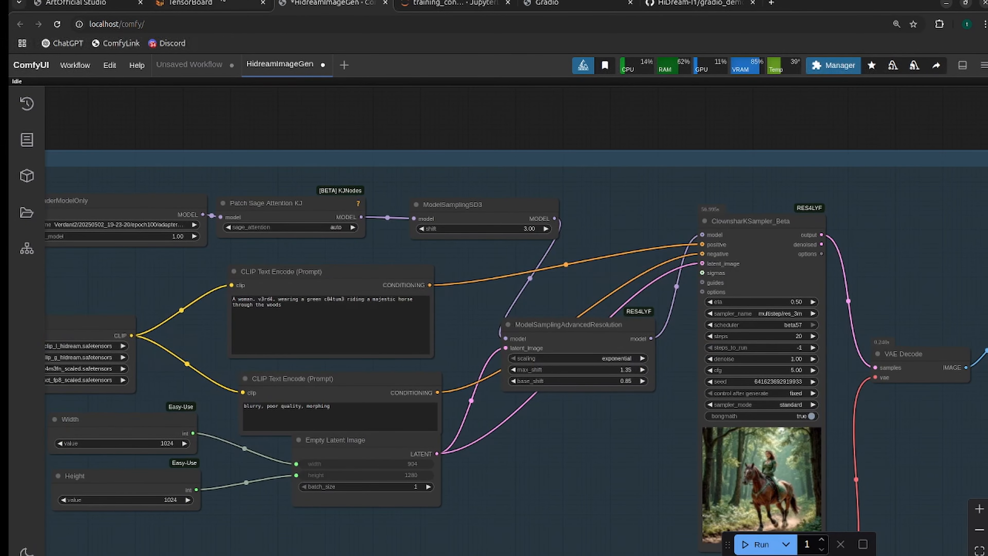
# Check the train/epoch_loss curve in TensorBoard and compare the new image in the connected save node with the adjacent Save Image node's picture.
pyautogui.click(217, 3)
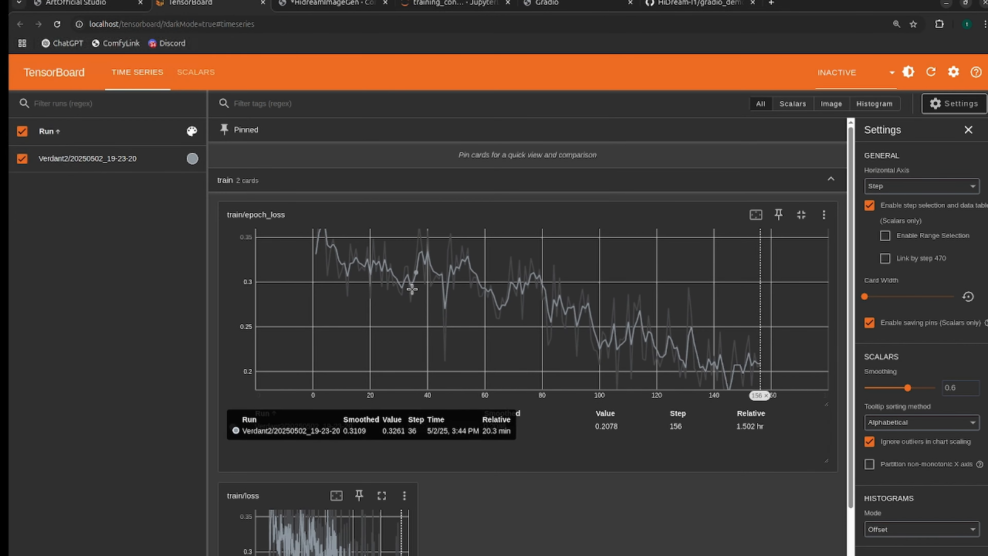
pyautogui.click(343, 6)
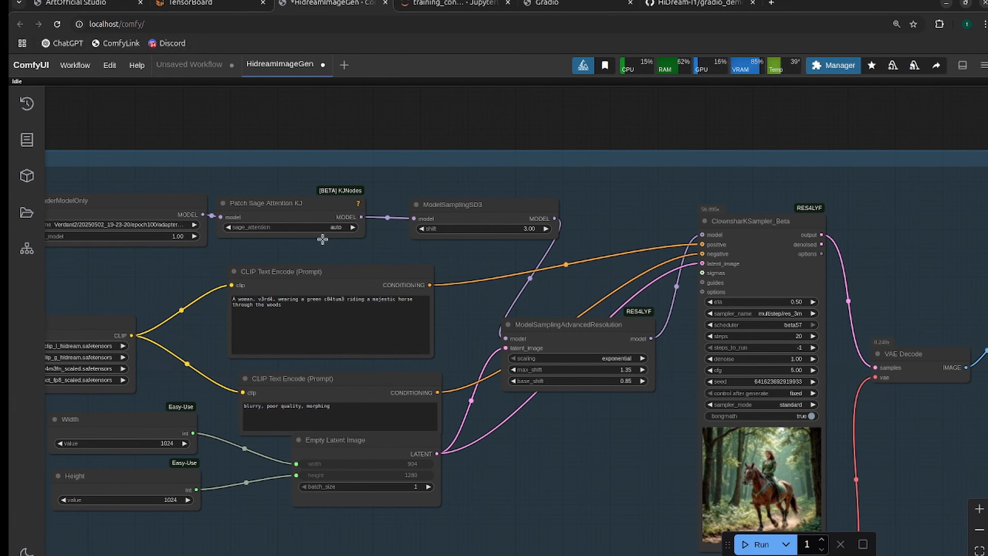
pyautogui.scroll(6, 469, 381)
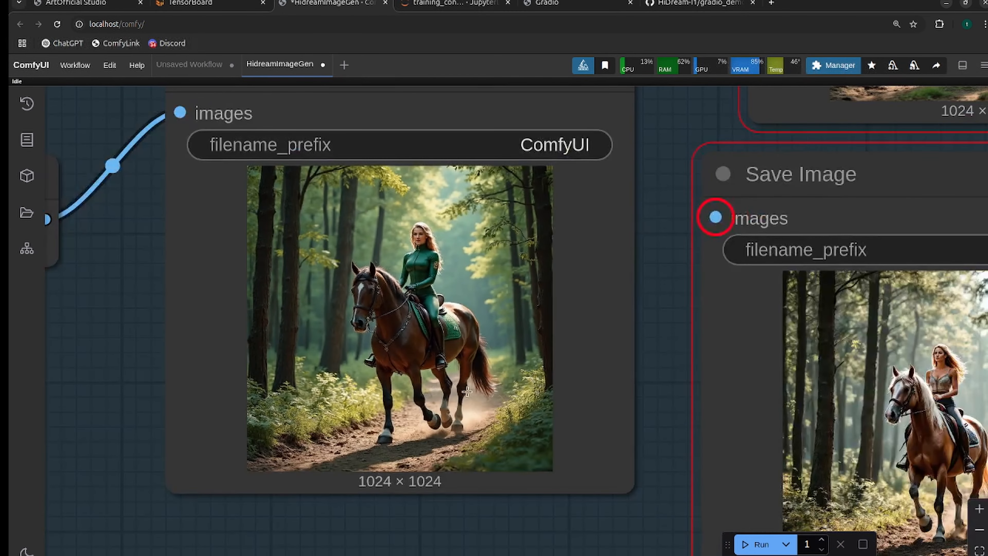
pyautogui.moveTo(450, 108); pyautogui.dragTo(574, 213)
pyautogui.moveTo(200, 420); pyautogui.dragTo(44, 282)
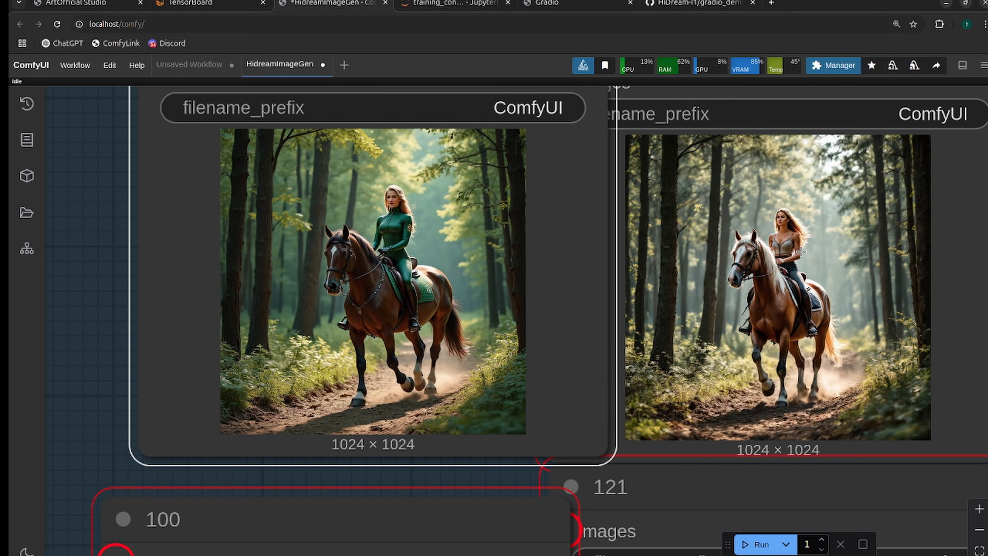
pyautogui.scroll(-2, 801, 252)
pyautogui.scroll(2, 790, 234)
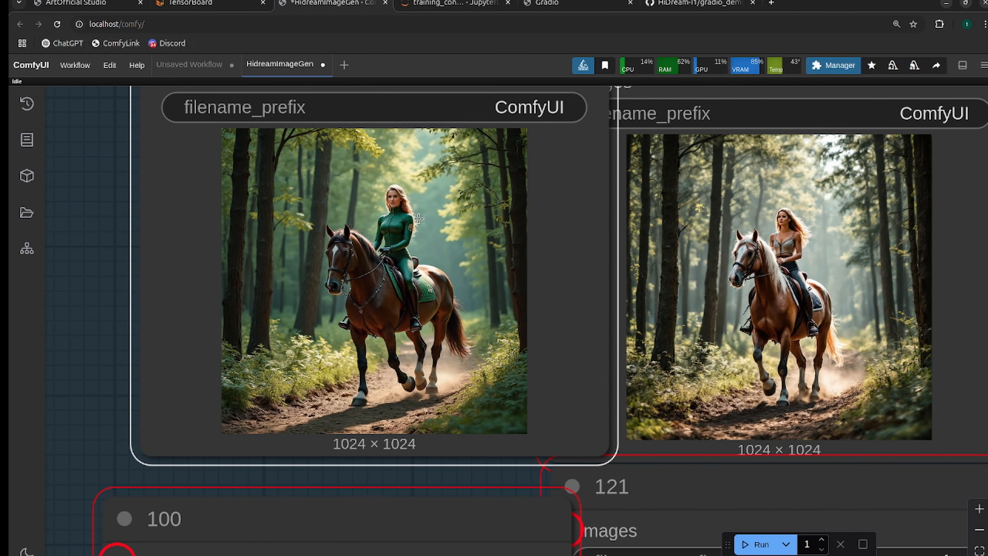
# Compare the images in the disconnected 100 node and the 121 node up close.
pyautogui.scroll(-2, 419, 218)
pyautogui.moveTo(987, 73)
pyautogui.mouseDown()
pyautogui.moveTo(614, 68)
pyautogui.moveTo(743, 87)
pyautogui.moveTo(987, 86)
pyautogui.mouseUp()
pyautogui.moveTo(972, 316); pyautogui.dragTo(971, 61)
pyautogui.moveTo(954, 309); pyautogui.dragTo(891, 514)
pyautogui.scroll(-1, 891, 514)
pyautogui.moveTo(936, 276); pyautogui.dragTo(928, 46)
pyautogui.scroll(4, 591, 352)
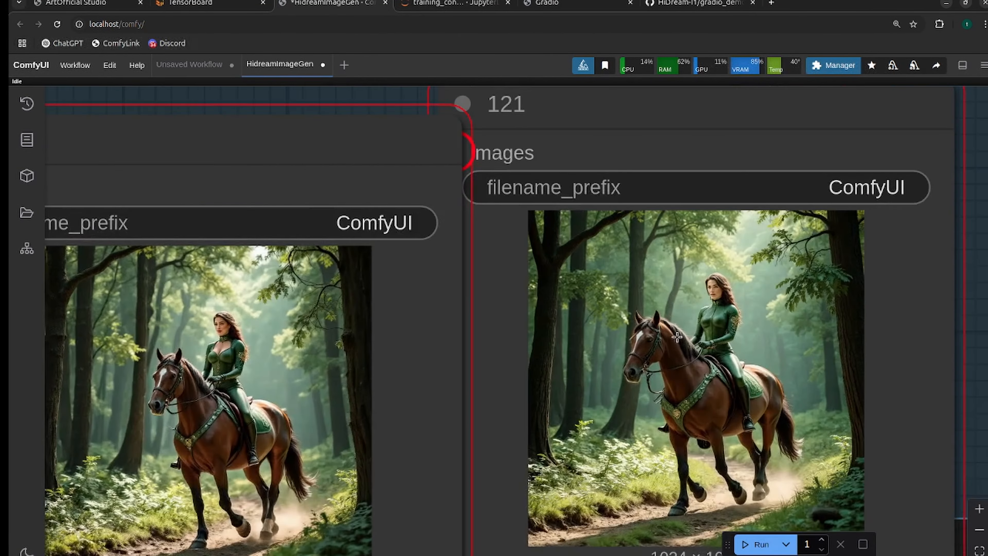
# Review the images in all the save nodes together, including the connected one and the disconnected ones around it.
pyautogui.scroll(-10, 689, 290)
pyautogui.moveTo(846, 193); pyautogui.dragTo(844, 376)
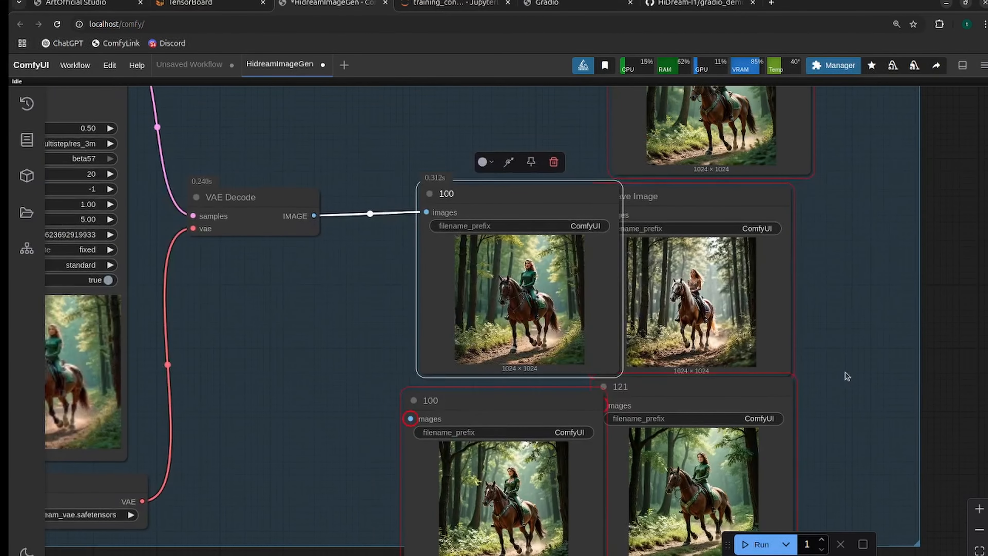
pyautogui.scroll(2, 843, 375)
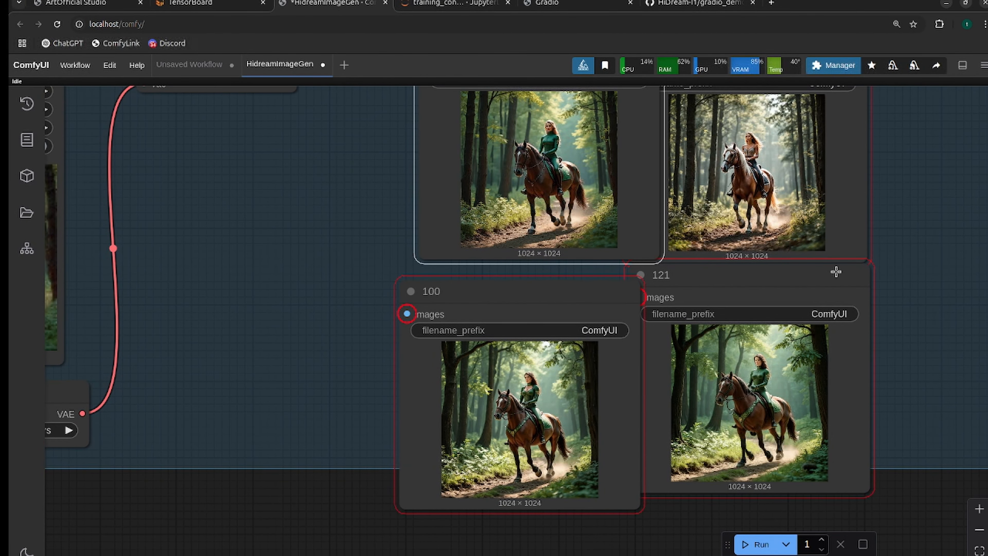
pyautogui.moveTo(945, 286); pyautogui.dragTo(913, 363)
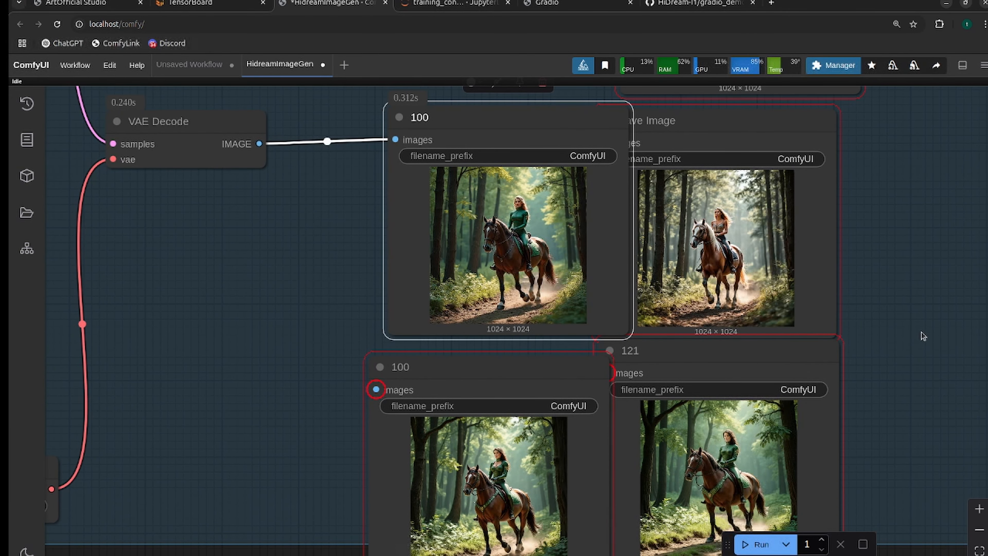
pyautogui.moveTo(922, 336); pyautogui.dragTo(875, 434)
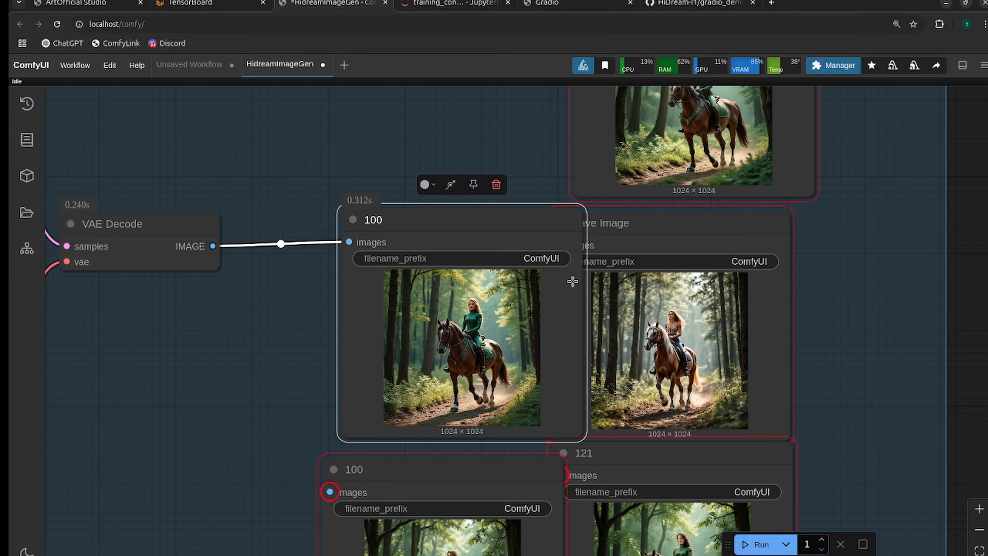
# Delete the disconnected 100, 121, Save Image and 146 nodes, keeping only the save node connected to VAE Decode.
pyautogui.scroll(-5, 162, 268)
pyautogui.moveTo(224, 393); pyautogui.dragTo(704, 408)
pyautogui.click(848, 272)
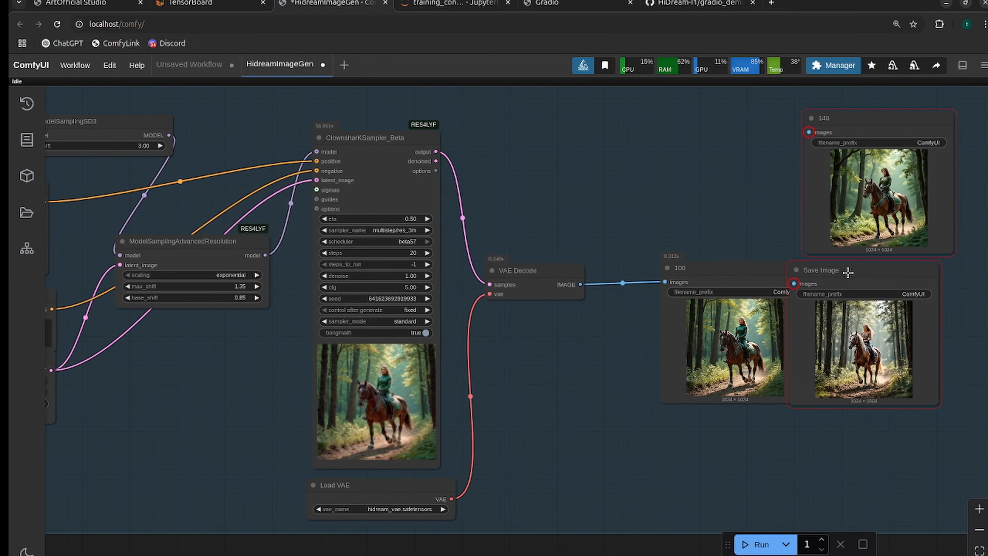
pyautogui.press('Delete')
pyautogui.click(861, 123)
pyautogui.press('Delete')
# Load the Verdant2/20250502_19-23-20/epoch121/adapter_model.safetensors LoRA in the LoraLoaderModelOnly node.
pyautogui.moveTo(653, 389); pyautogui.dragTo(872, 474)
pyautogui.click(376, 221)
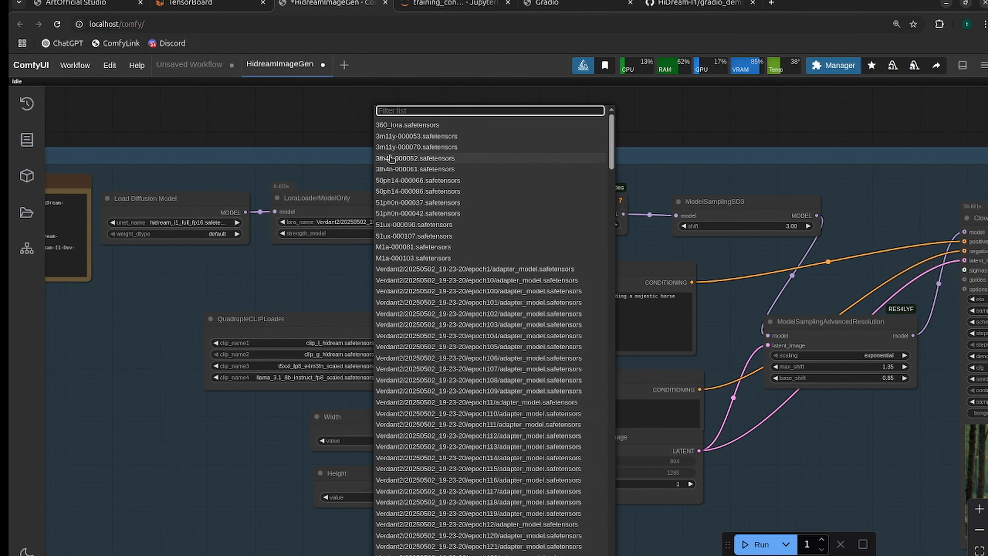
pyautogui.write('121')
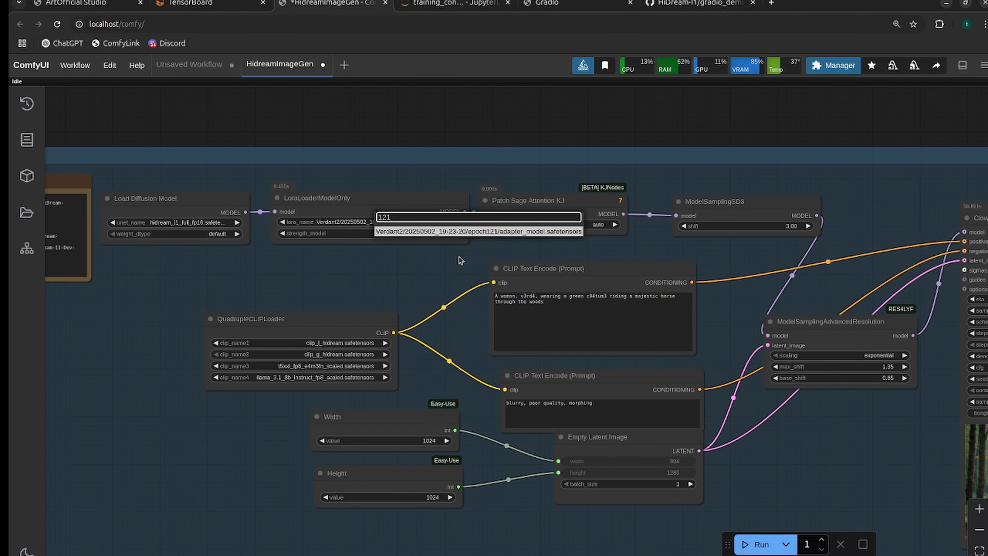
pyautogui.click(483, 234)
# Look over the workflow from the prompts and sampler to VAE Decode and the remaining save node.
pyautogui.moveTo(417, 311); pyautogui.dragTo(309, 160)
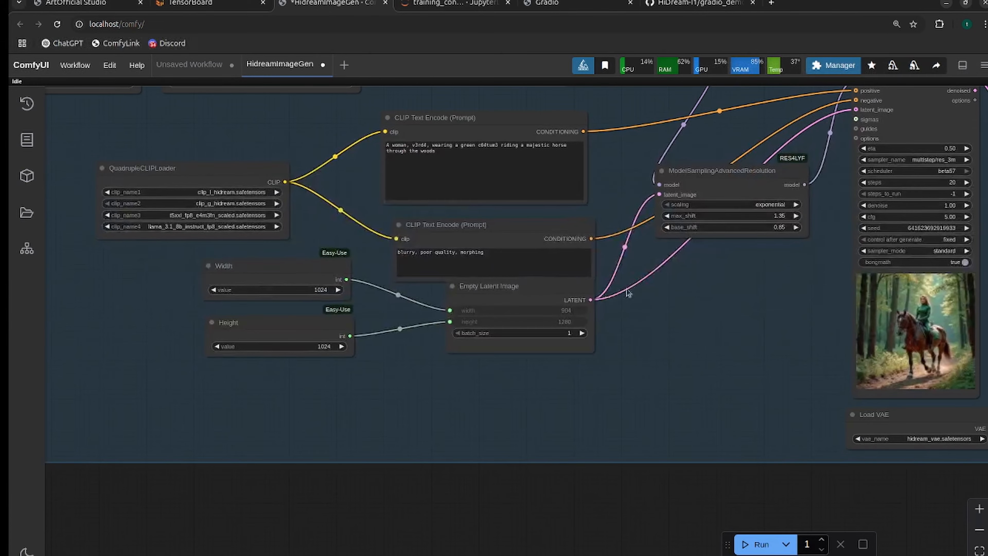
pyautogui.moveTo(690, 294); pyautogui.dragTo(490, 387)
pyautogui.moveTo(925, 400); pyautogui.dragTo(681, 337)
pyautogui.scroll(-1, 679, 339)
pyautogui.scroll(2, 665, 345)
pyautogui.scroll(-1, 618, 333)
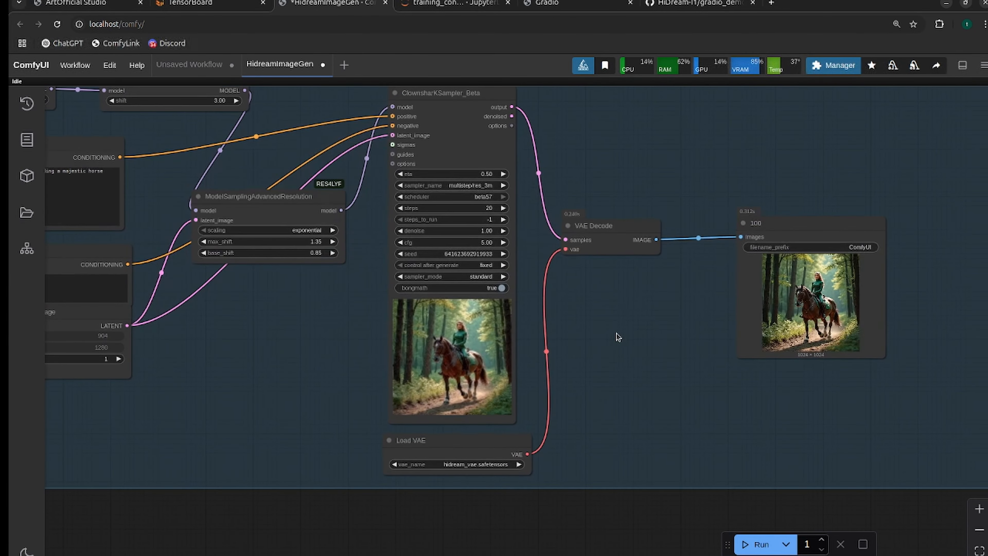
pyautogui.moveTo(617, 337); pyautogui.dragTo(791, 333)
pyautogui.moveTo(861, 314); pyautogui.dragTo(754, 347)
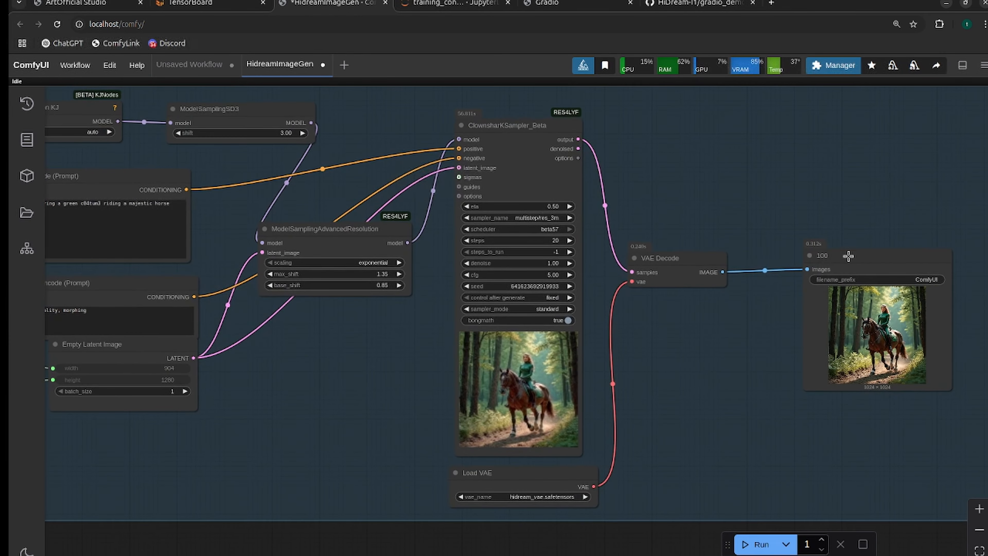
pyautogui.click(842, 258)
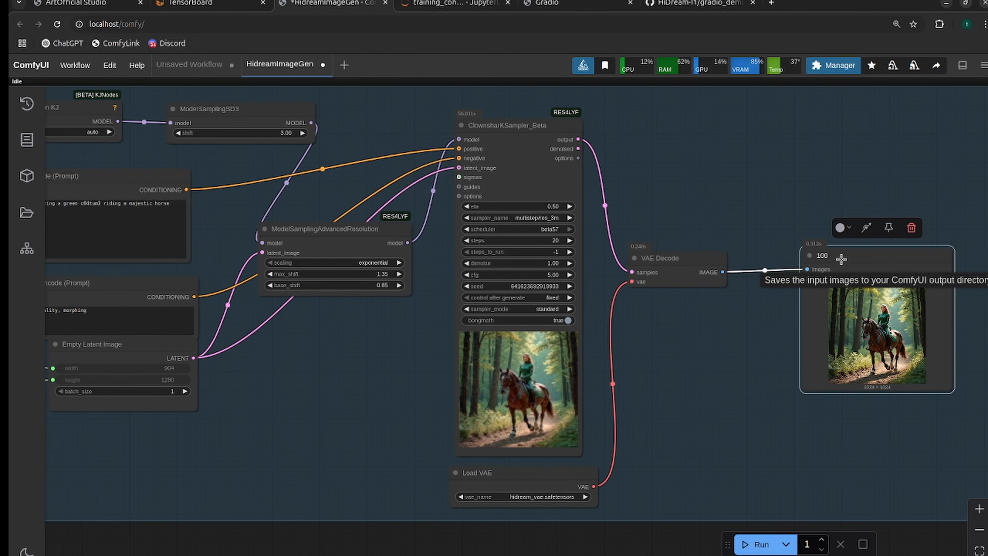
pyautogui.moveTo(547, 143); pyautogui.dragTo(705, 158)
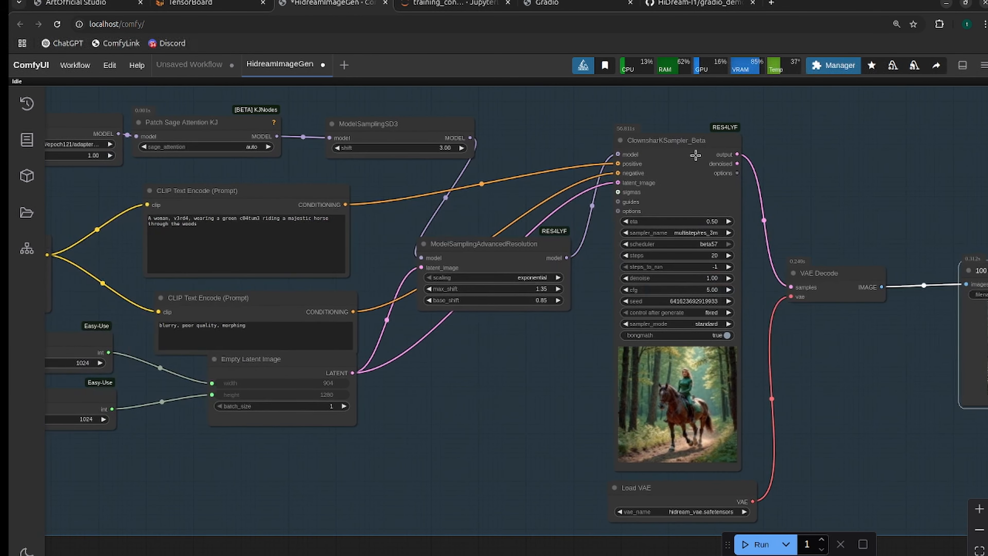
# Set the prompt to "A woman, v3rd4, wearing a green c04tum3 and green mask riding a vicious wolf into battle with a sword raised" at 1360 × 768.
pyautogui.moveTo(461, 359); pyautogui.dragTo(659, 402)
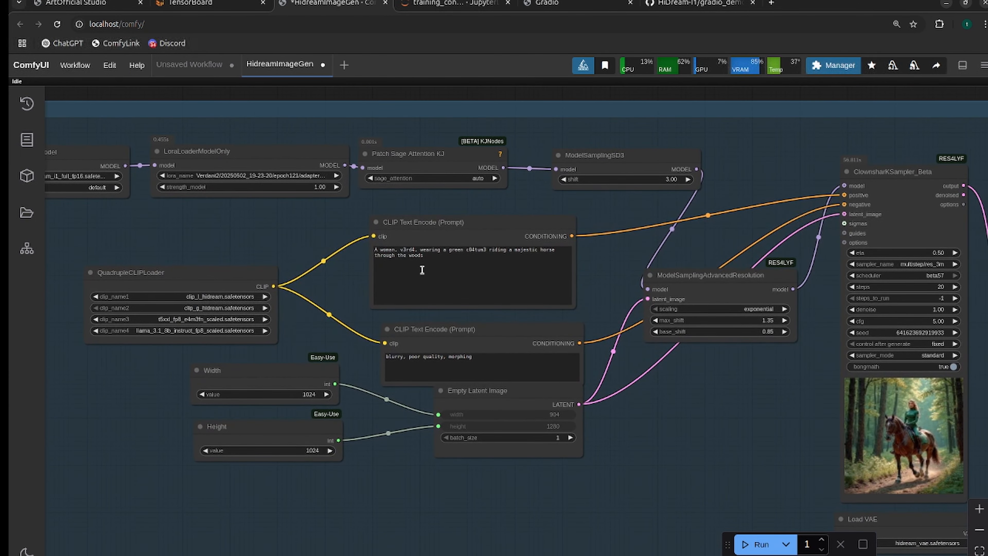
pyautogui.click(431, 256)
pyautogui.click(309, 449)
pyautogui.write('1280')
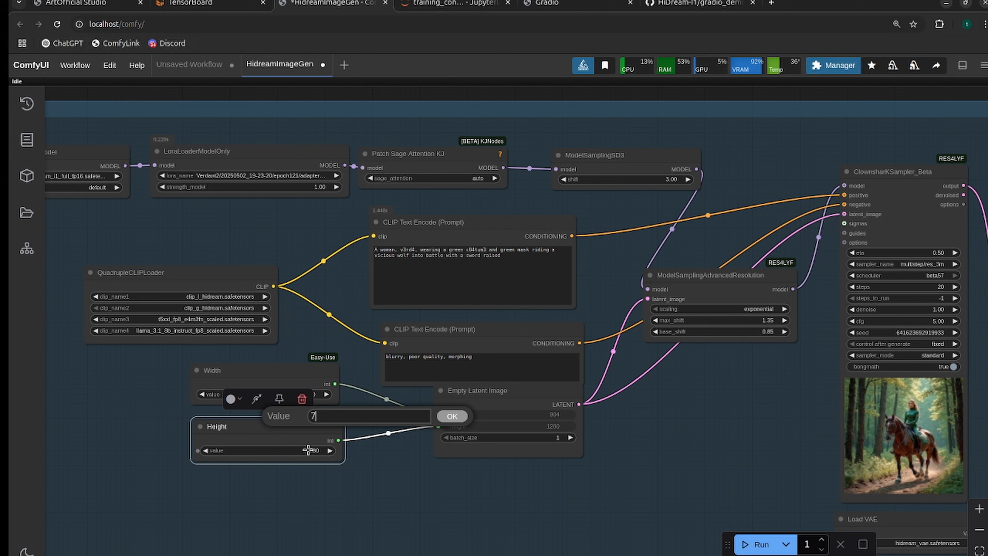
pyautogui.press('Return')
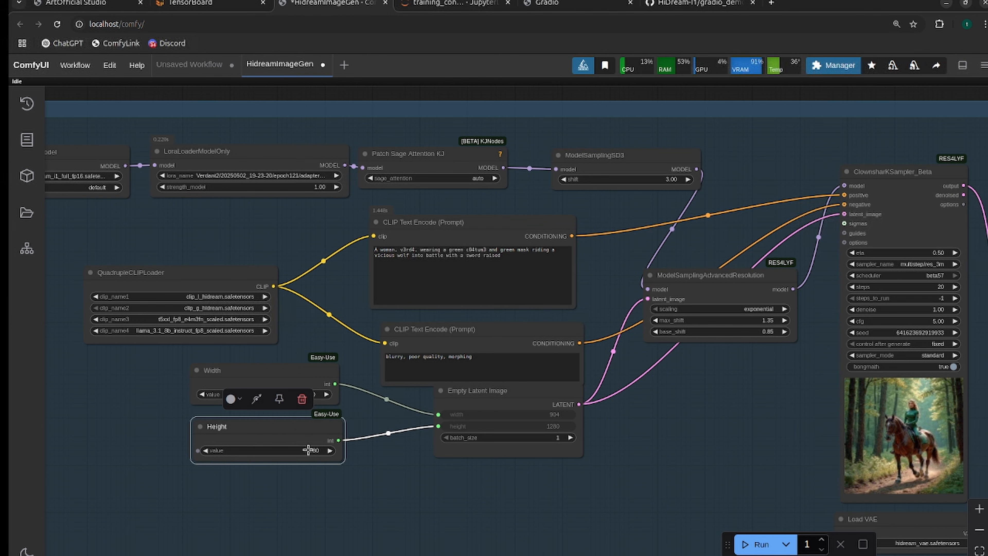
pyautogui.moveTo(359, 506); pyautogui.dragTo(390, 512)
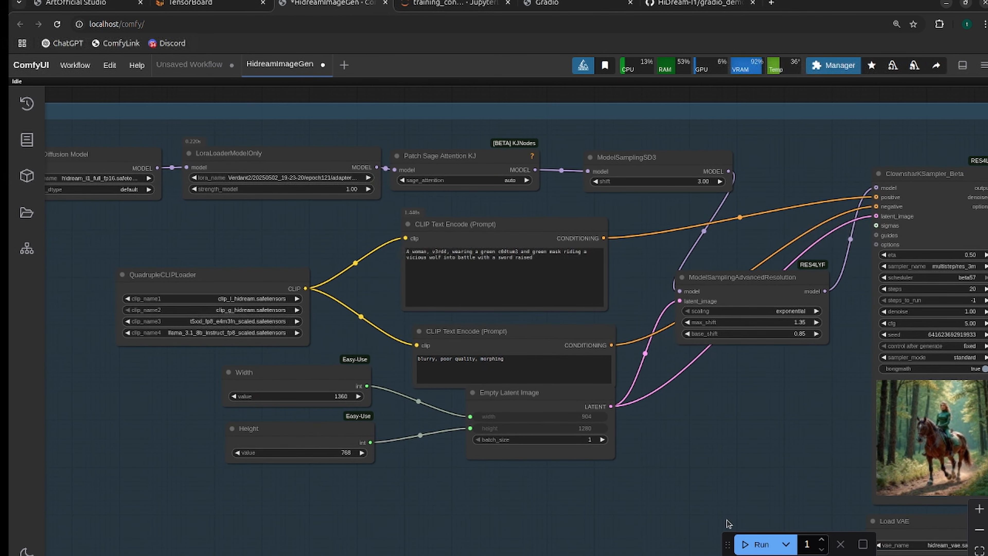
# Check the workflow settings through to the save node and queue generation of the wolf-riding image.
pyautogui.moveTo(728, 523); pyautogui.dragTo(600, 495)
pyautogui.scroll(2, 561, 389)
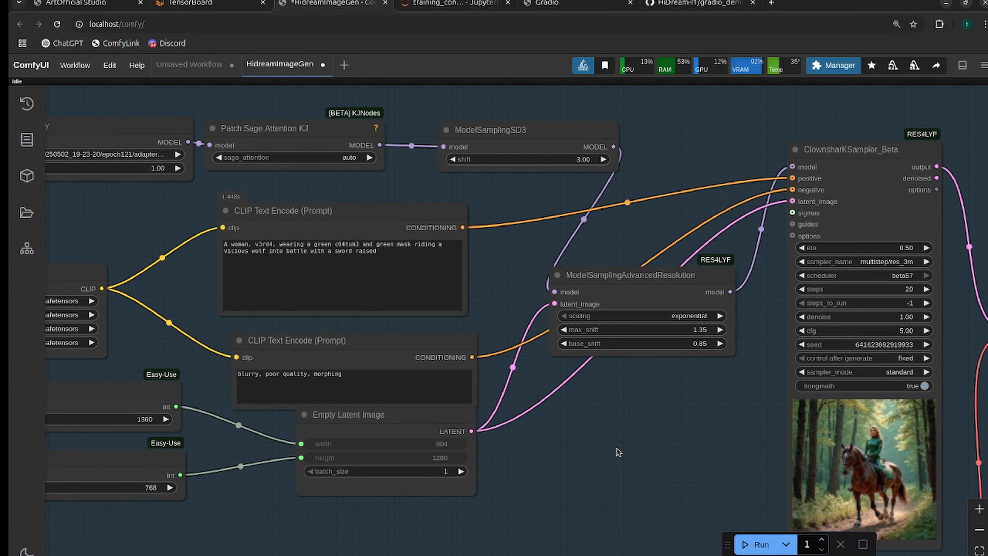
pyautogui.moveTo(619, 452); pyautogui.dragTo(426, 420)
pyautogui.moveTo(495, 429); pyautogui.dragTo(364, 391)
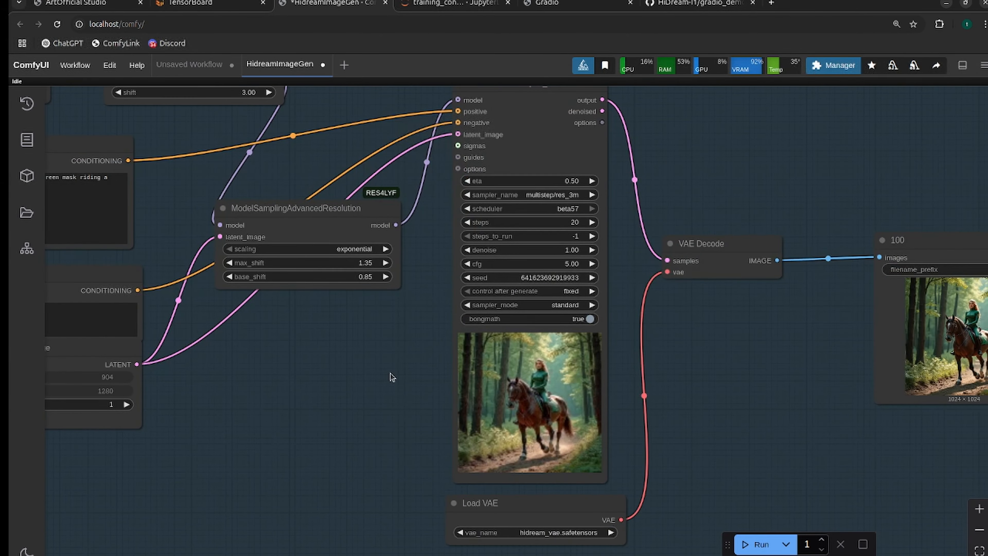
pyautogui.hotkey('ctrl', 'Return')
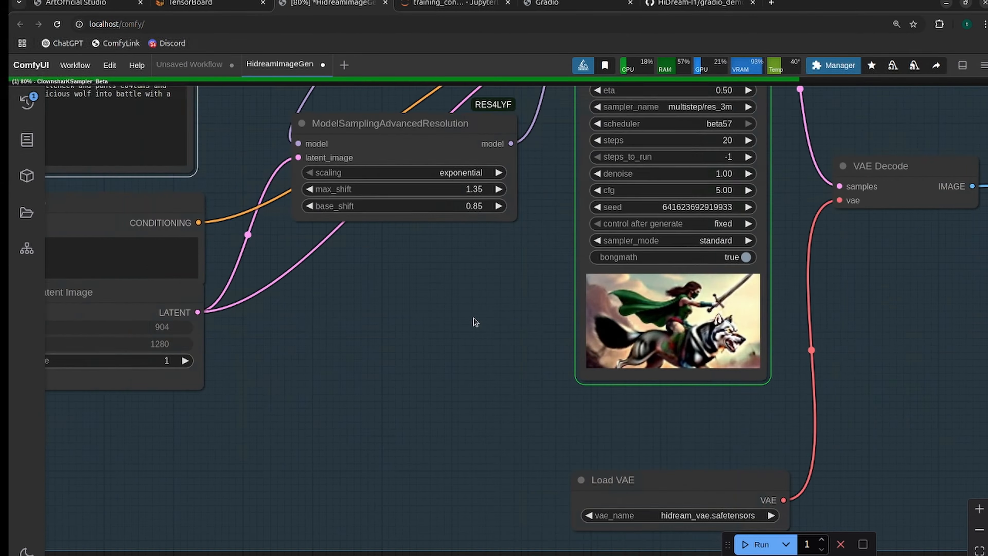
# Examine the generated wolf-riding image up close, including the rider's mask, green costume and sword.
pyautogui.moveTo(473, 318); pyautogui.dragTo(185, 446)
pyautogui.scroll(5, 761, 377)
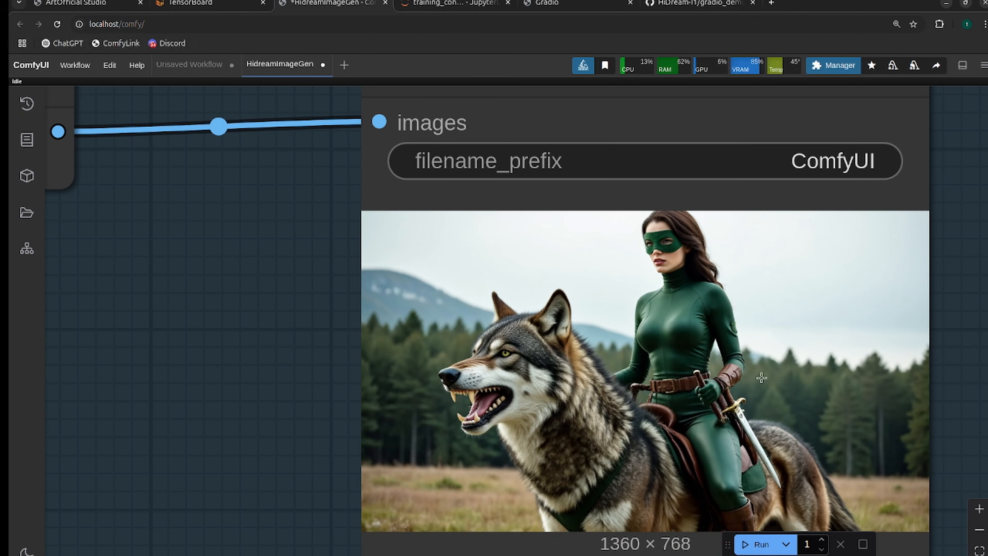
pyautogui.scroll(7, 747, 439)
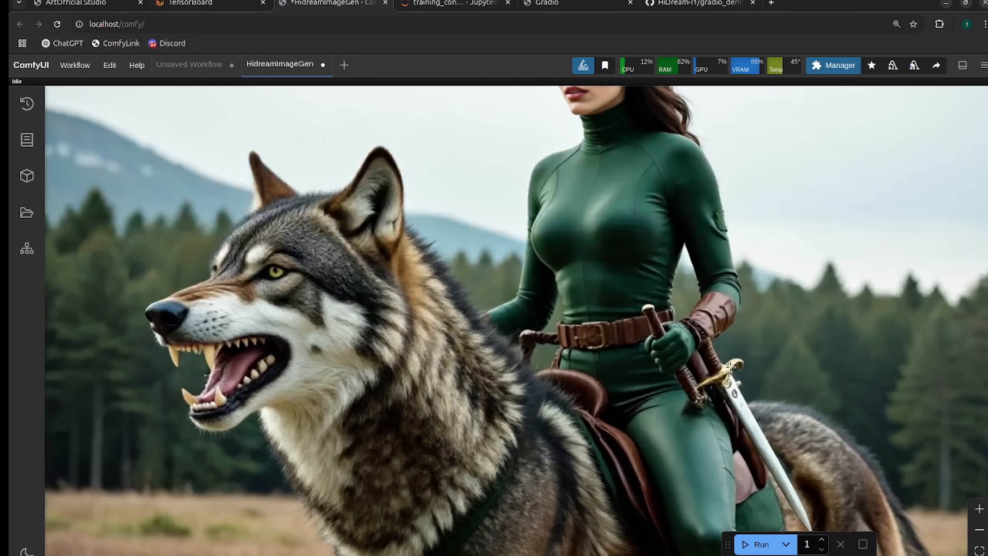
# Inspect the snarling wolf's head and the rider's masked face up close, and view the whole wolf-riding picture.
pyautogui.scroll(-3, 730, 366)
pyautogui.scroll(6, 336, 268)
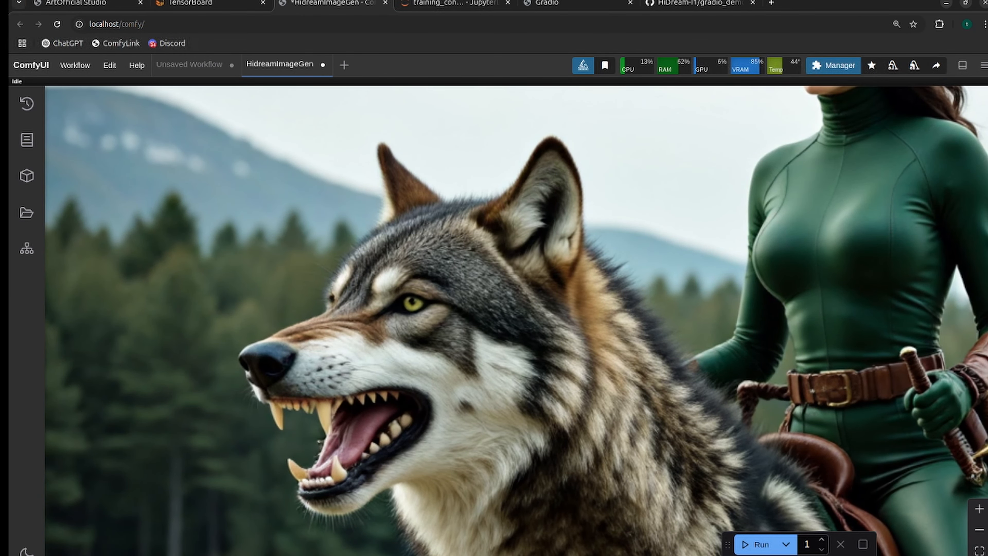
pyautogui.moveTo(690, 234); pyautogui.dragTo(466, 511)
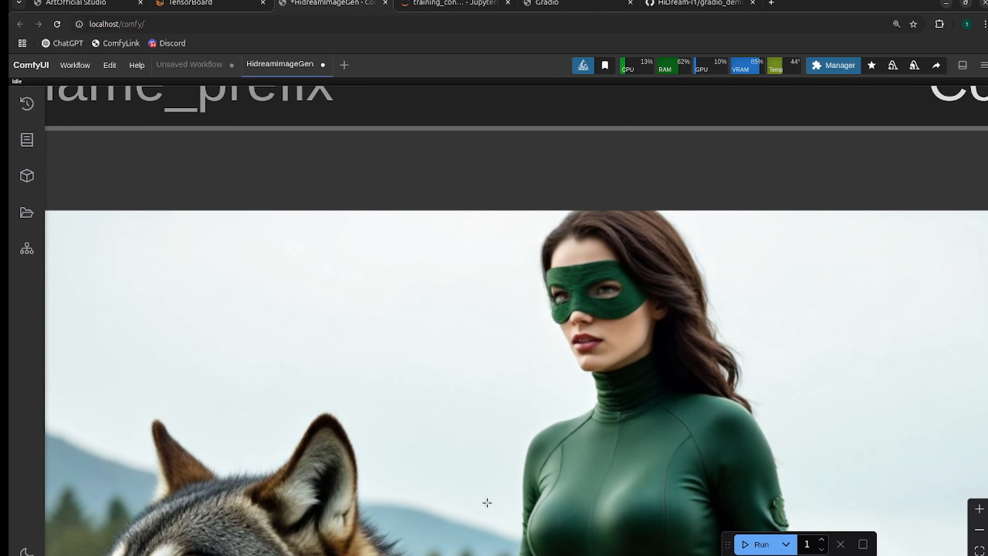
pyautogui.moveTo(423, 450); pyautogui.dragTo(370, 330)
pyautogui.scroll(-1, 678, 269)
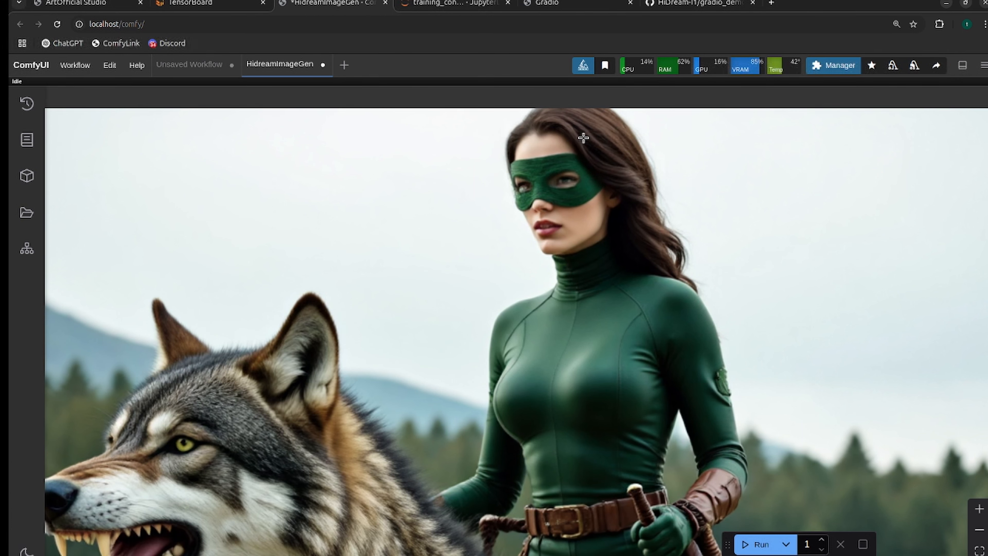
pyautogui.scroll(-1, 526, 267)
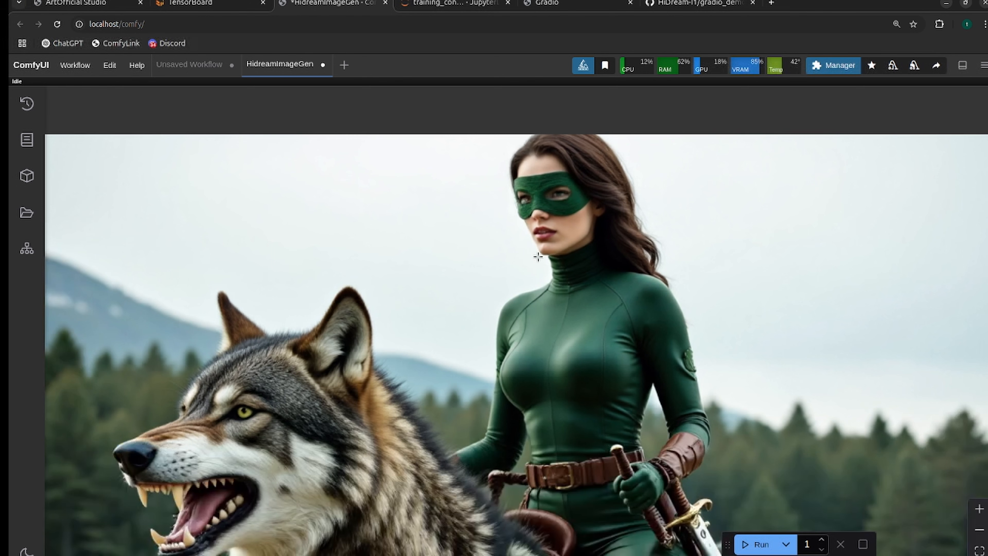
pyautogui.scroll(-2, 541, 277)
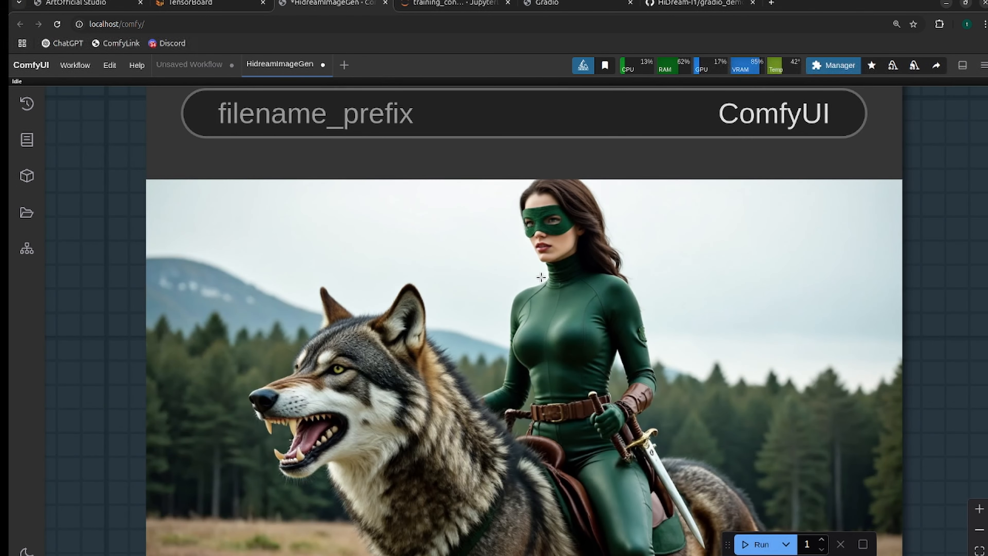
pyautogui.scroll(-1, 542, 277)
pyautogui.moveTo(134, 413); pyautogui.dragTo(276, 393)
pyautogui.scroll(-3, 257, 380)
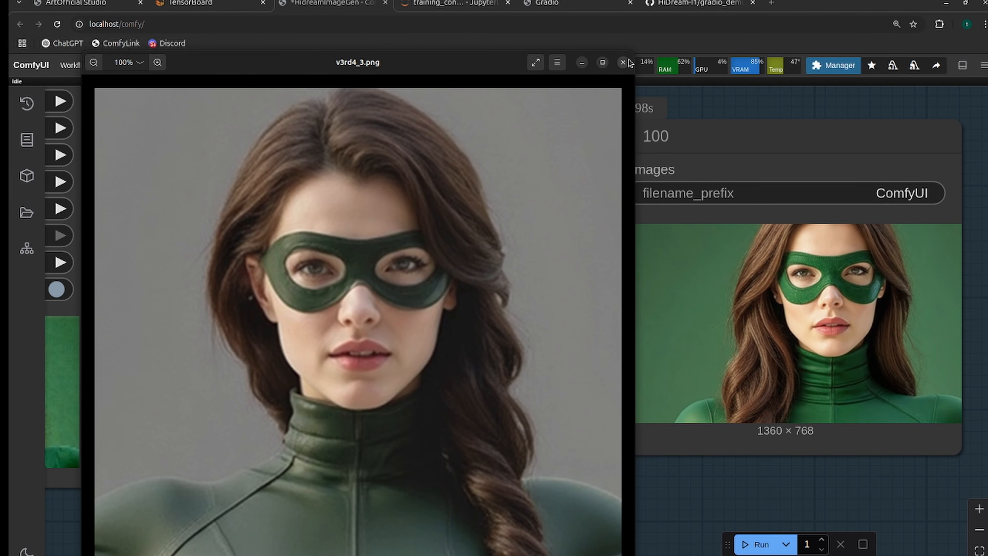
# Shrink the v3rd4_3.png reference image window and place it beside the generated close-up portrait for comparison.
pyautogui.moveTo(632, 55); pyautogui.dragTo(677, 23)
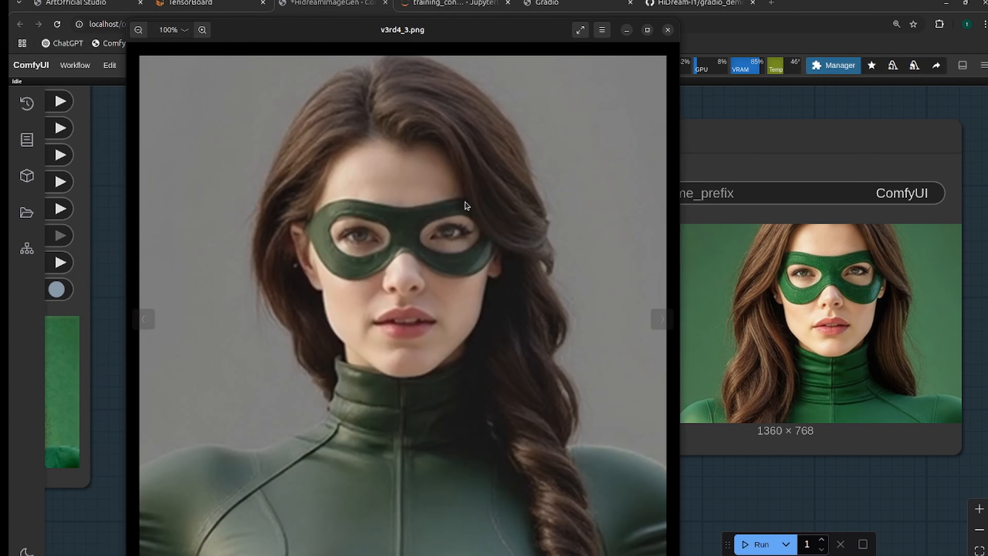
pyautogui.moveTo(679, 555); pyautogui.dragTo(545, 398)
pyautogui.moveTo(386, 34); pyautogui.dragTo(535, 122)
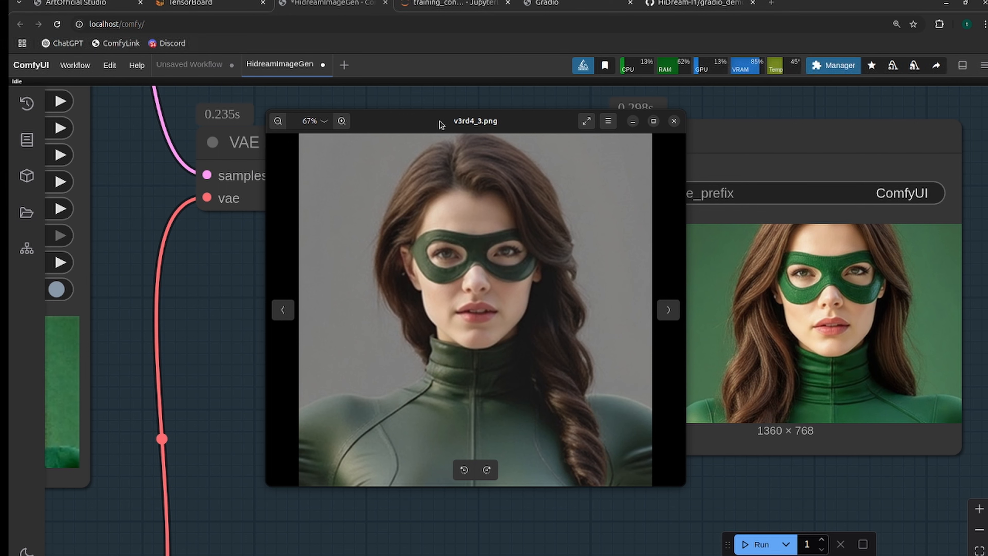
pyautogui.moveTo(430, 130); pyautogui.dragTo(311, 128)
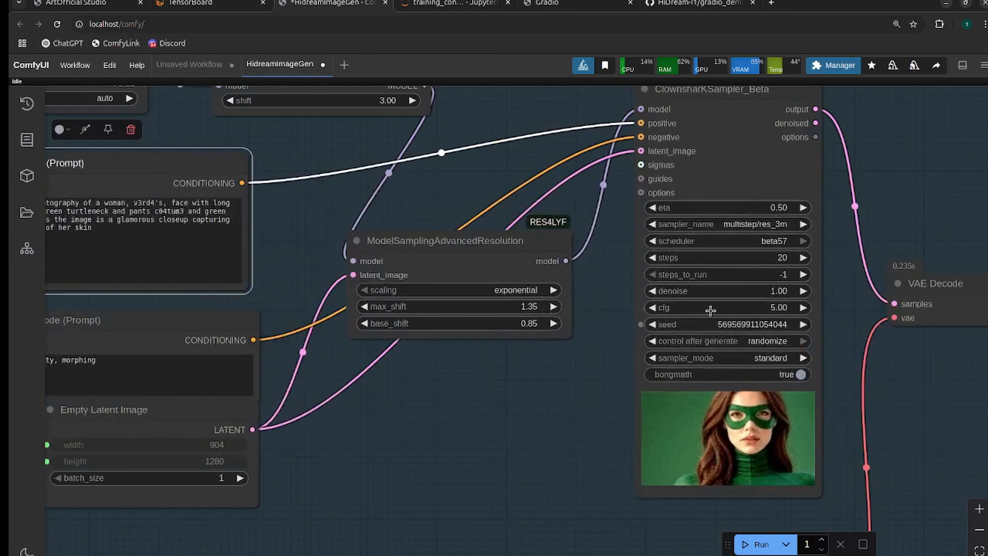
# Rewrite the positive prompt as "Black and White Photography" of v3rd4 in c04tum3 and hero mask playing with a small puppy, and queue generation.
pyautogui.scroll(3, 769, 246)
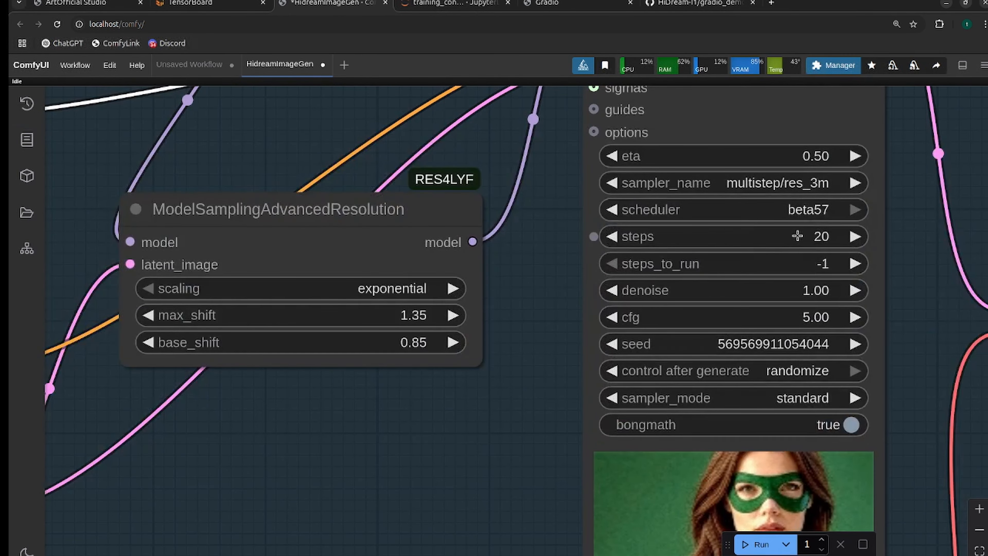
pyautogui.scroll(-2, 798, 236)
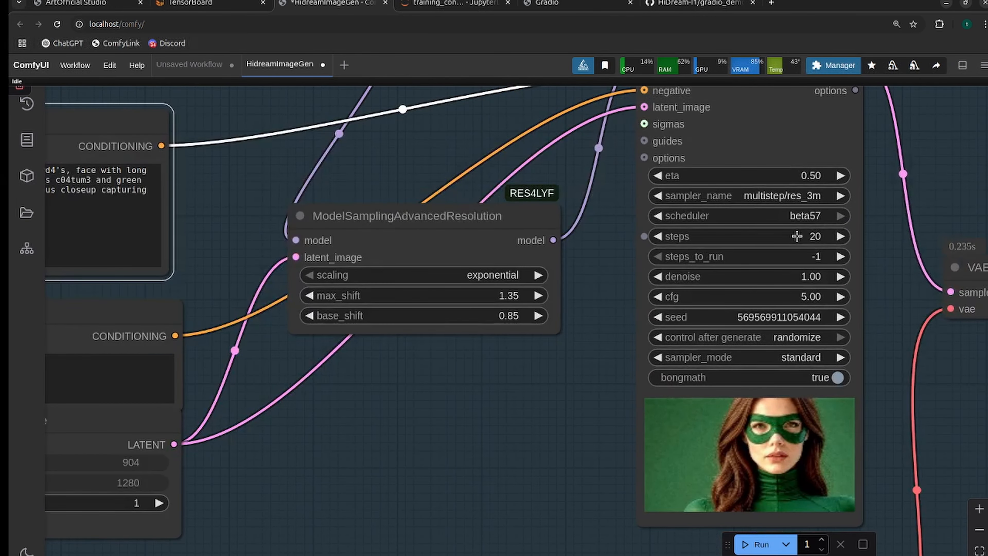
pyautogui.scroll(-4, 606, 266)
pyautogui.moveTo(492, 399); pyautogui.dragTo(679, 390)
pyautogui.scroll(1, 707, 366)
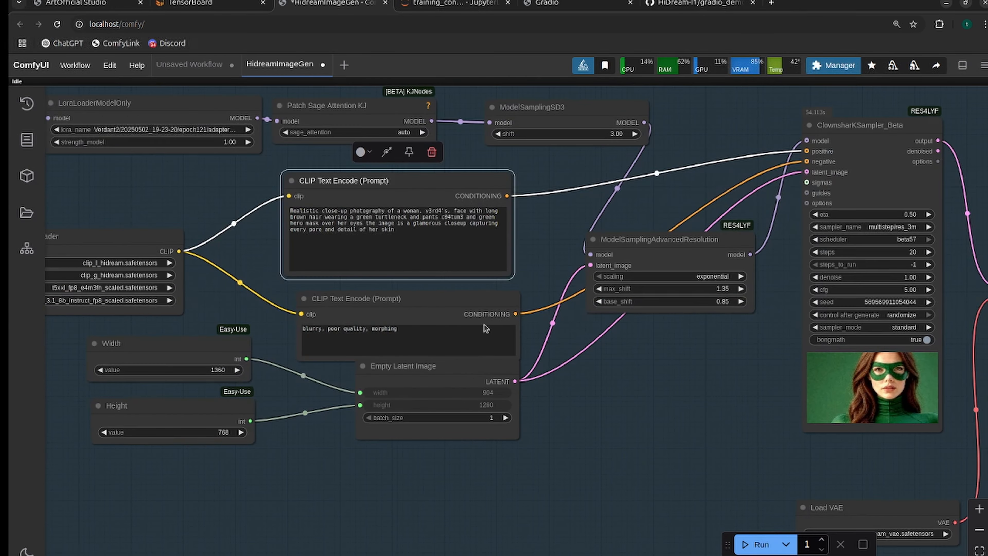
pyautogui.click(437, 211)
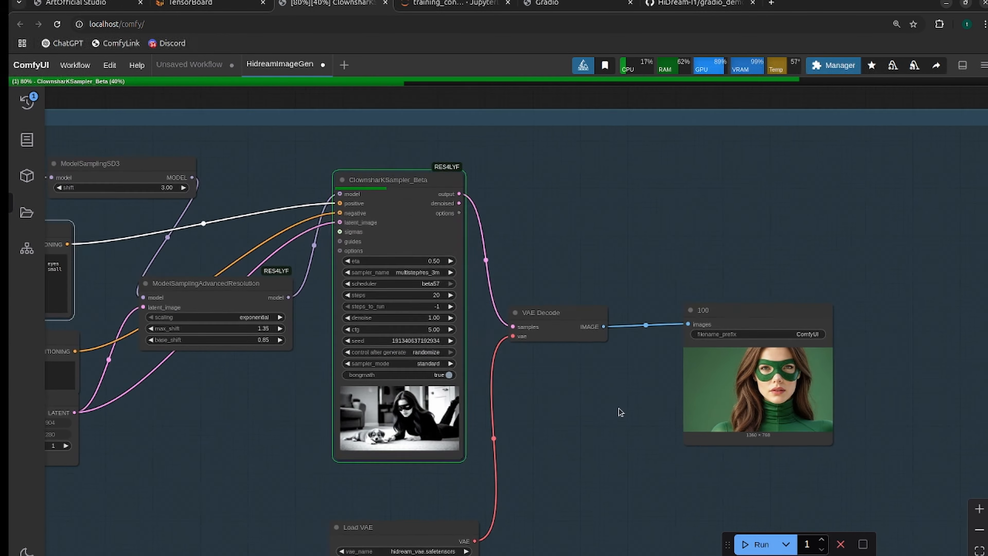
# Examine the generated black-and-white image of the masked woman and puppy on the save node.
pyautogui.scroll(7, 632, 420)
pyautogui.moveTo(634, 421); pyautogui.dragTo(477, 368)
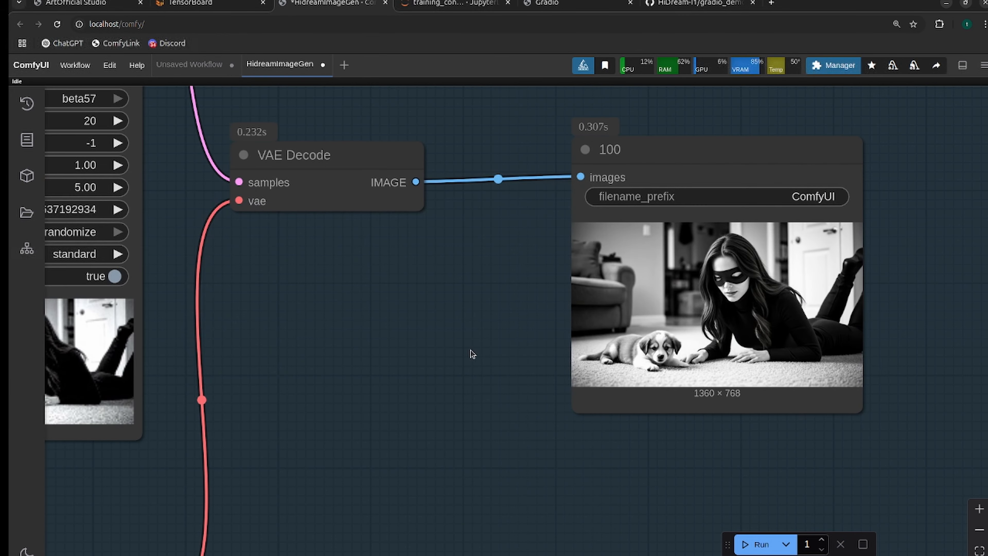
pyautogui.scroll(3, 730, 288)
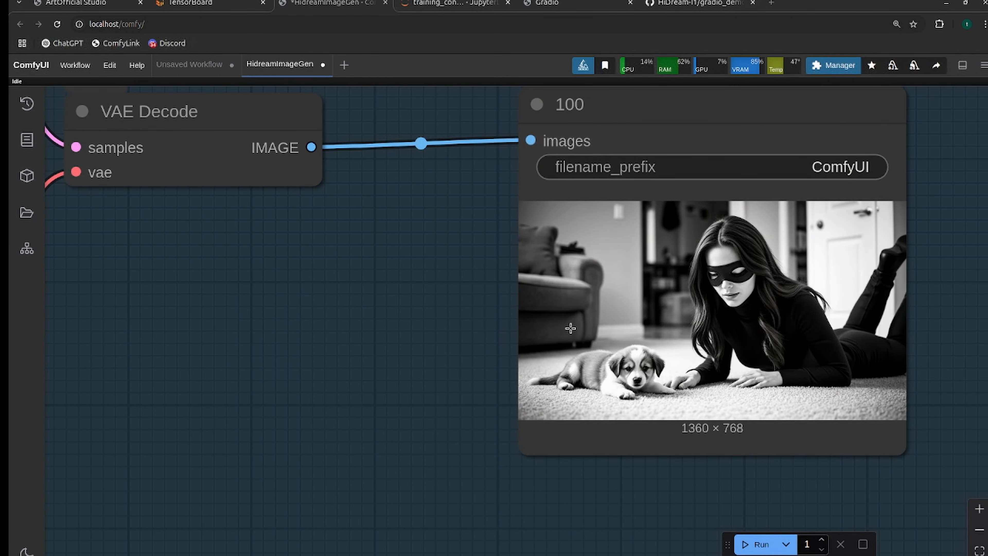
pyautogui.scroll(-2, 573, 314)
pyautogui.scroll(-1, 389, 338)
pyautogui.moveTo(388, 338); pyautogui.dragTo(534, 340)
pyautogui.scroll(-1, 534, 340)
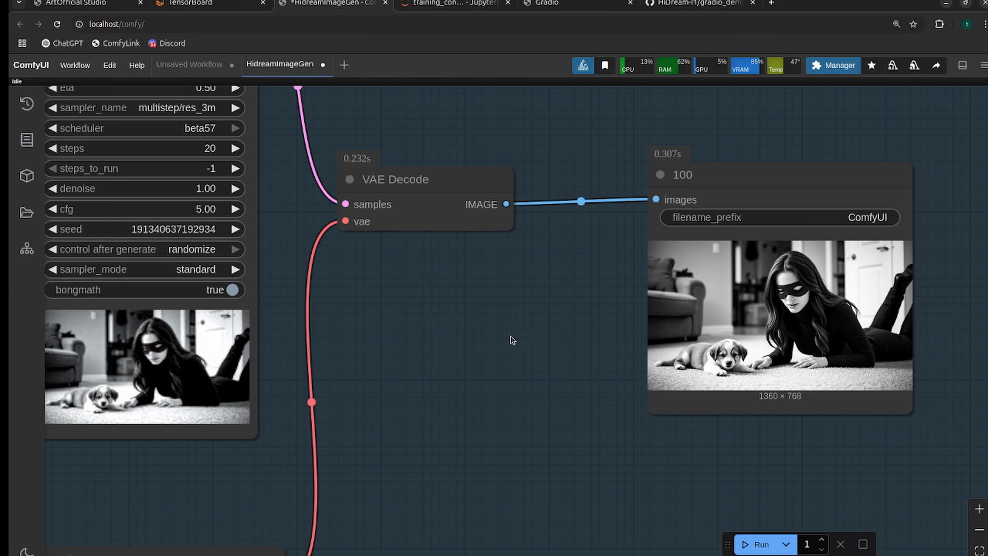
# Review the workflow behind the puppy image, from the prompts, latent size and sampler settings to VAE Decode and the save node.
pyautogui.hscroll(-3, 511, 337)
pyautogui.scroll(-3, 513, 349)
pyautogui.moveTo(505, 354); pyautogui.dragTo(664, 373)
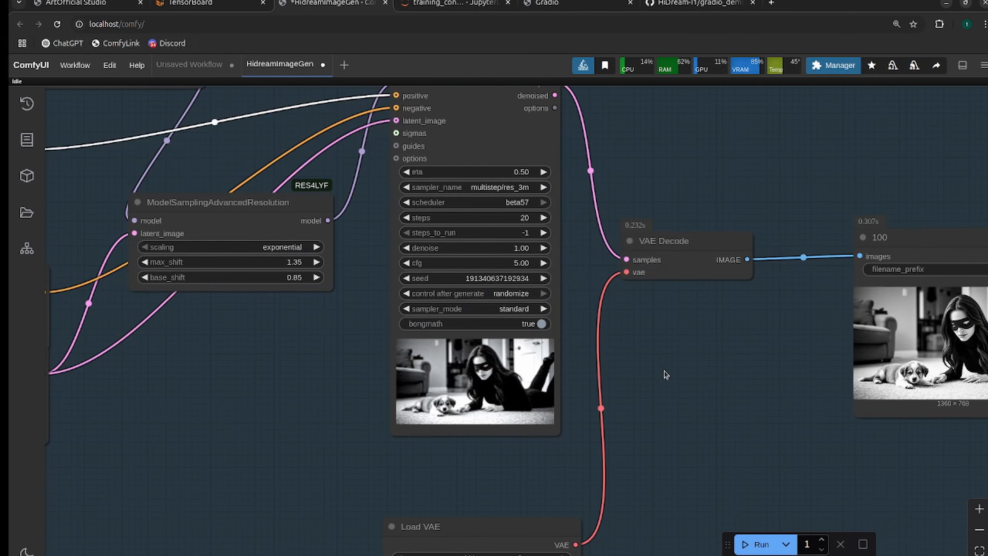
pyautogui.scroll(-2, 664, 373)
pyautogui.moveTo(348, 379); pyautogui.dragTo(591, 399)
pyautogui.moveTo(705, 382); pyautogui.dragTo(383, 355)
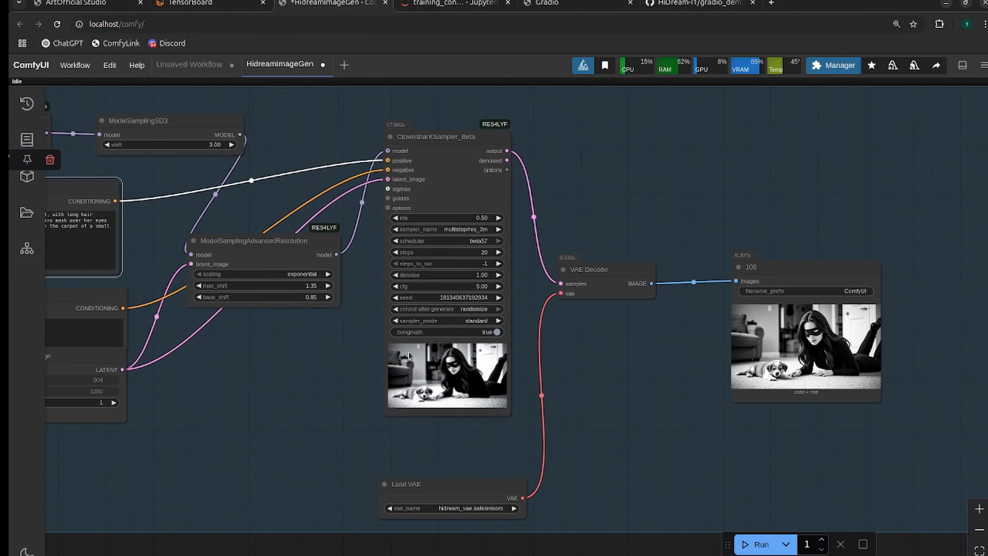
pyautogui.moveTo(610, 354); pyautogui.dragTo(640, 364)
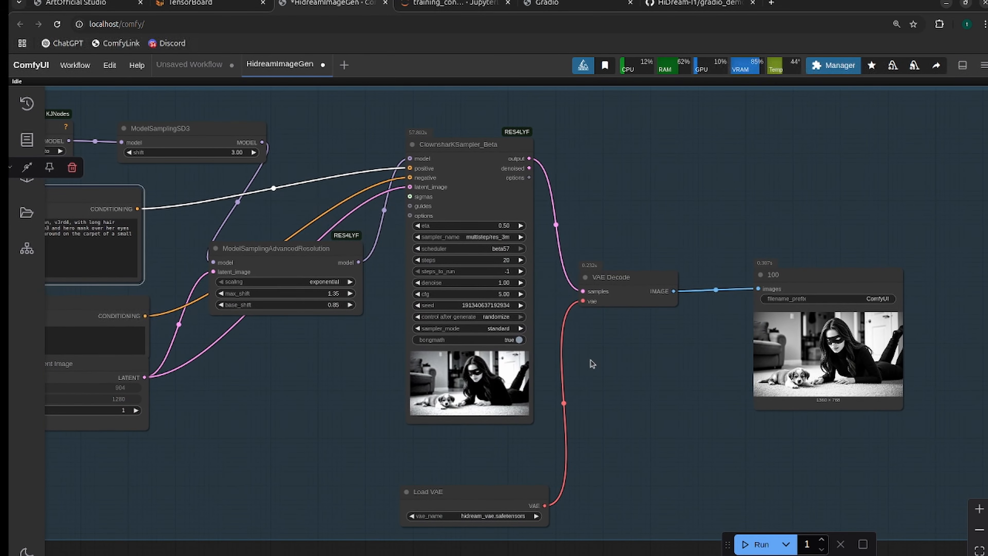
pyautogui.moveTo(243, 354); pyautogui.dragTo(567, 366)
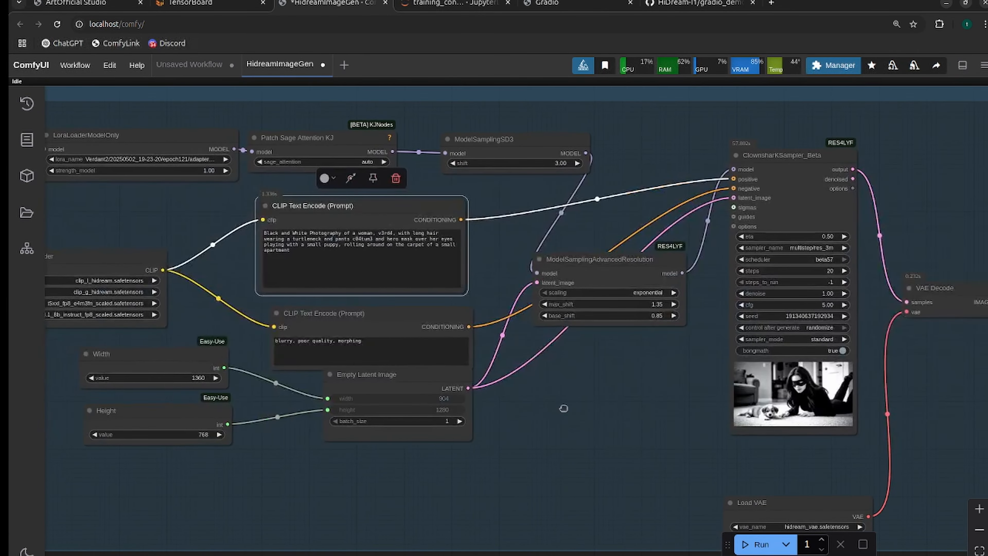
pyautogui.moveTo(560, 406); pyautogui.dragTo(258, 429)
pyautogui.scroll(4, 664, 432)
pyautogui.scroll(-2, 382, 426)
pyautogui.scroll(1, 390, 430)
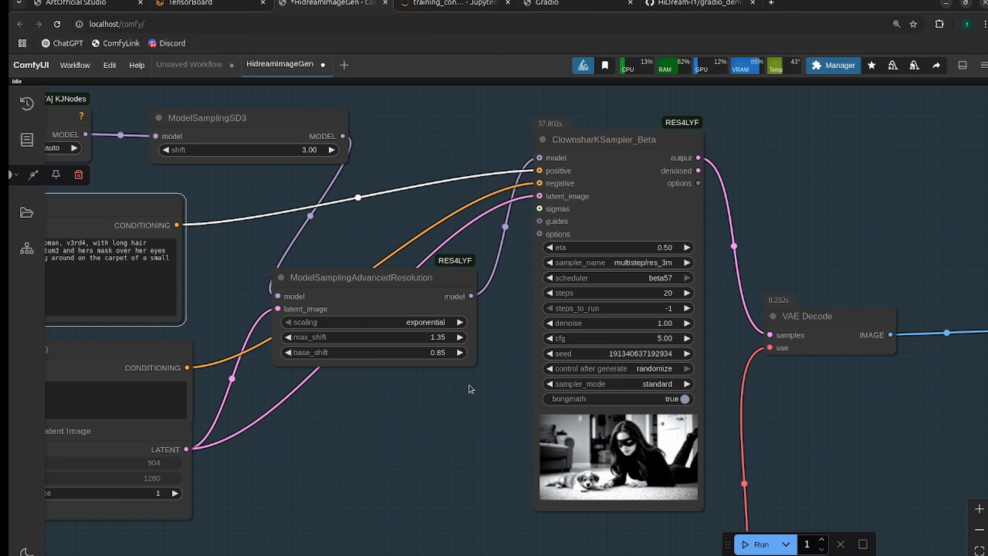
pyautogui.moveTo(815, 428); pyautogui.dragTo(467, 388)
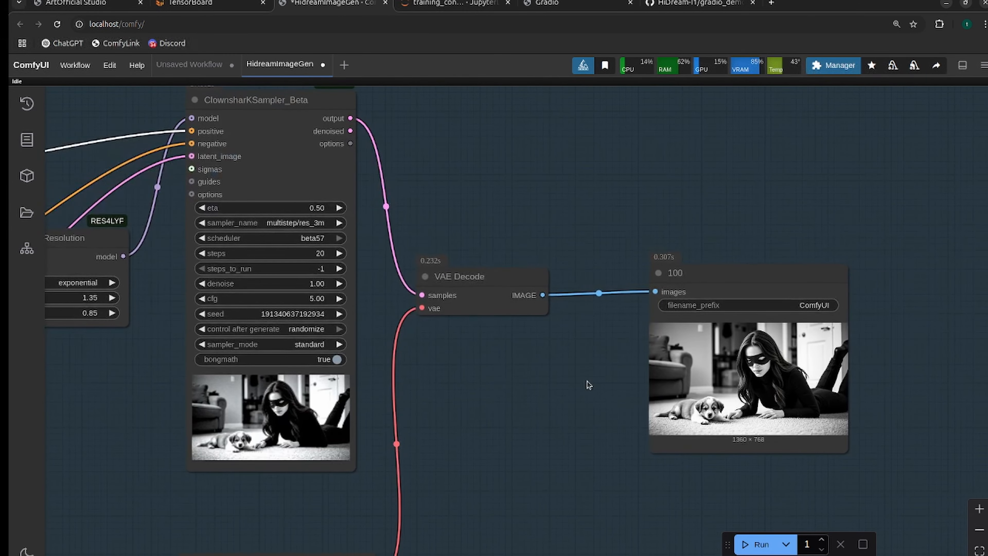
pyautogui.moveTo(137, 374); pyautogui.dragTo(449, 460)
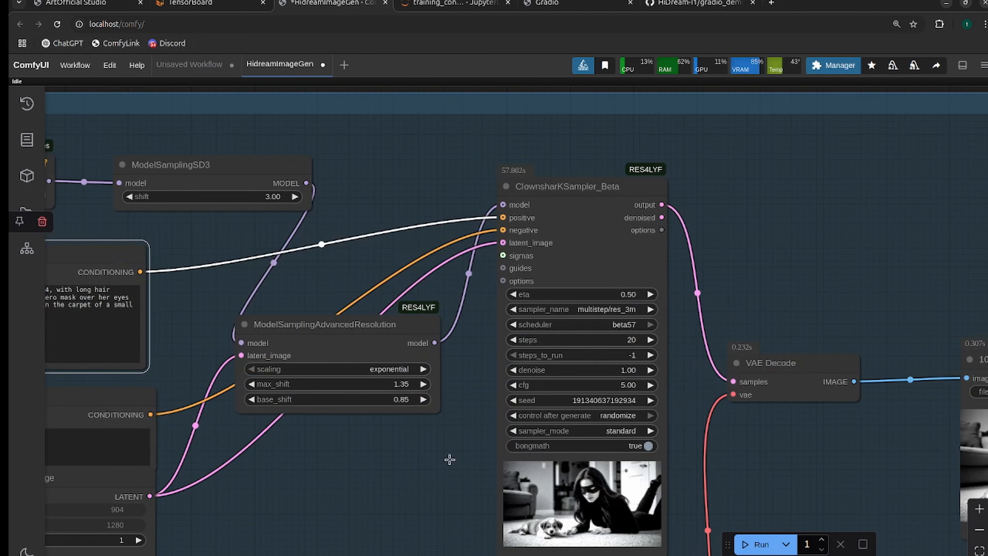
# Bypass the Patch Sage Attention KJ node between LoraLoaderModelOnly and ModelSamplingSD3.
pyautogui.moveTo(334, 460); pyautogui.dragTo(664, 434)
pyautogui.scroll(-2, 661, 436)
pyautogui.moveTo(628, 459); pyautogui.dragTo(383, 408)
pyautogui.moveTo(244, 184); pyautogui.dragTo(711, 262)
pyautogui.click(613, 204)
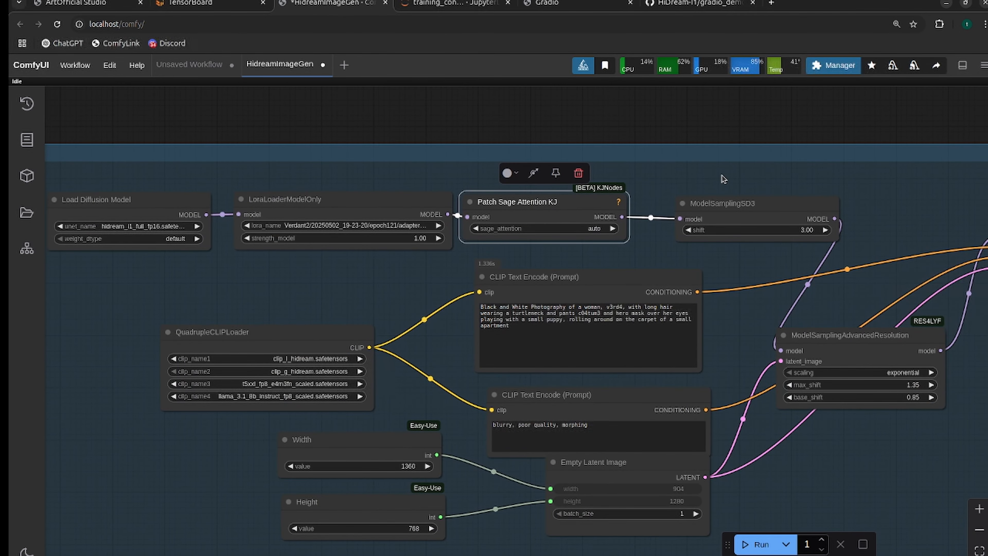
pyautogui.moveTo(906, 221); pyautogui.dragTo(817, 247)
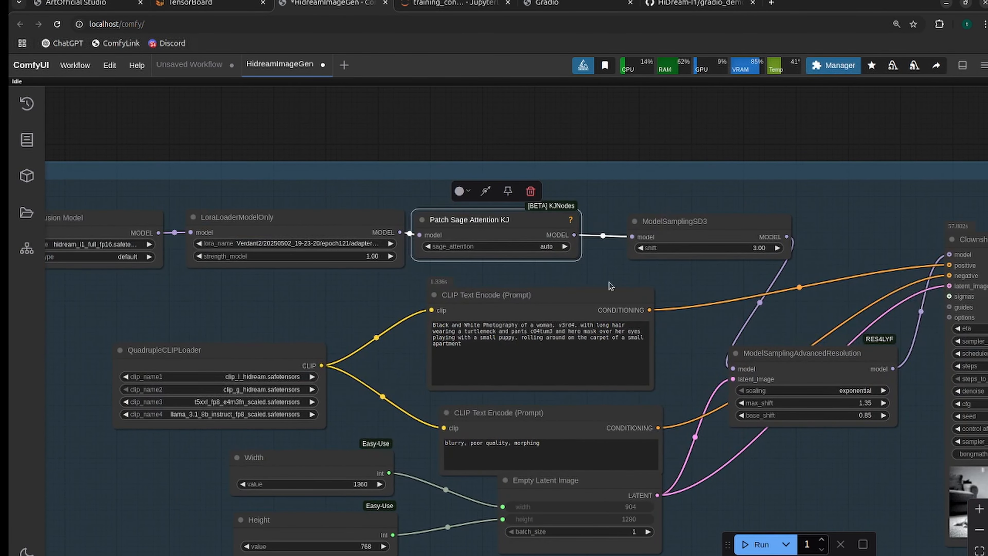
pyautogui.scroll(4, 622, 289)
pyautogui.moveTo(535, 250); pyautogui.dragTo(658, 335)
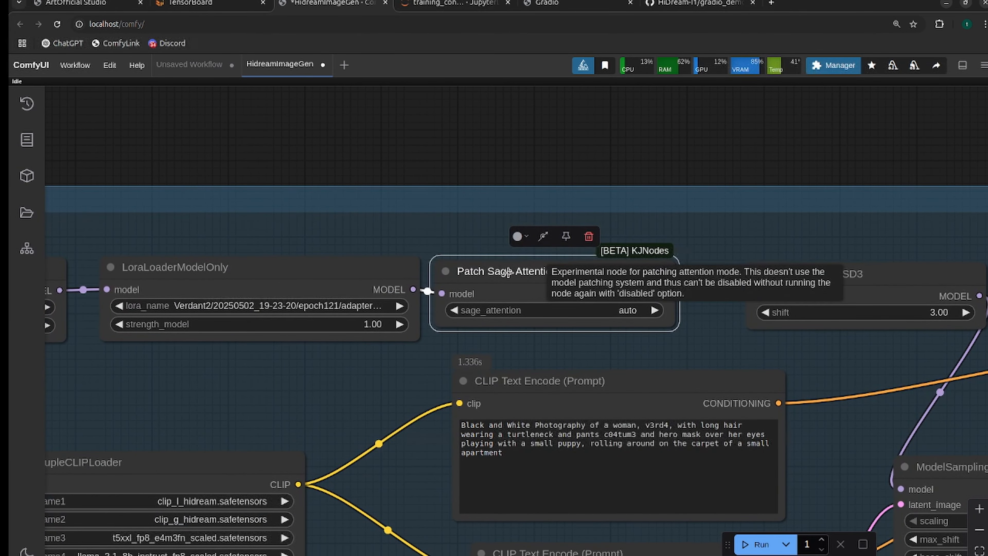
pyautogui.rightClick(506, 265)
pyautogui.click(558, 472)
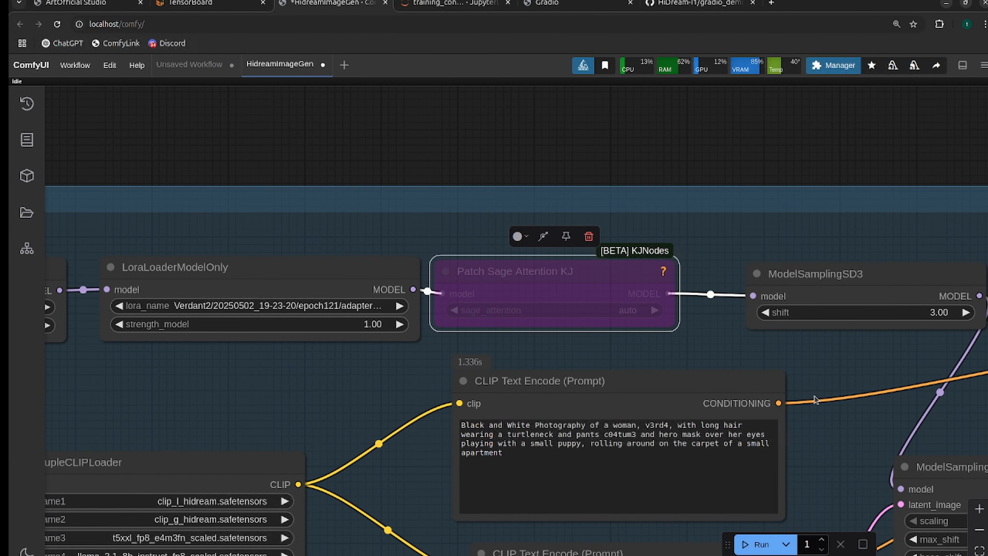
# Look at the puppy image up close again and check the ClownsharKSampler_Beta and ModelSamplingAdvancedResolution settings.
pyautogui.scroll(-2, 856, 401)
pyautogui.moveTo(863, 405); pyautogui.dragTo(469, 328)
pyautogui.moveTo(705, 459); pyautogui.dragTo(344, 391)
pyautogui.moveTo(692, 425); pyautogui.dragTo(370, 360)
pyautogui.scroll(1, 710, 391)
pyautogui.scroll(10, 710, 390)
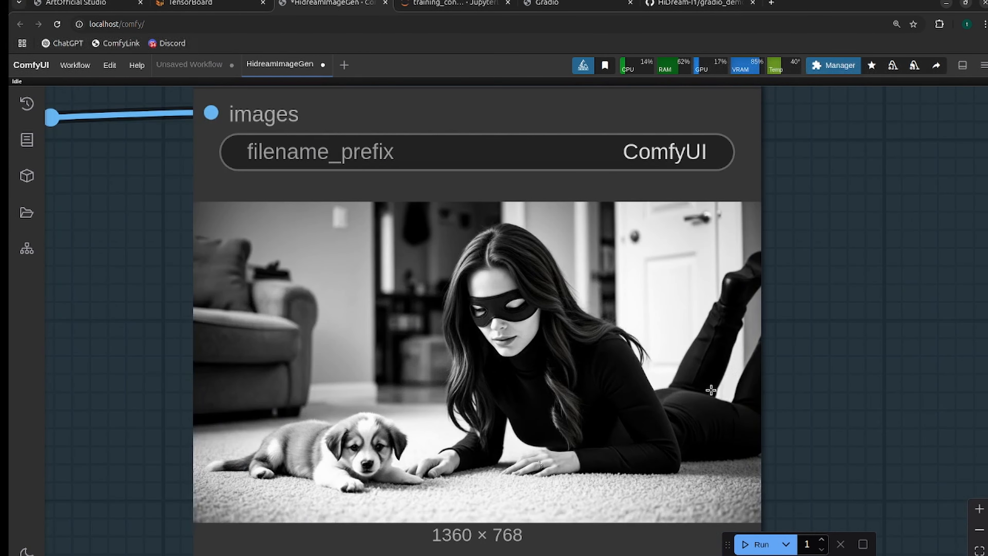
pyautogui.scroll(-9, 711, 390)
pyautogui.moveTo(300, 341); pyautogui.dragTo(850, 431)
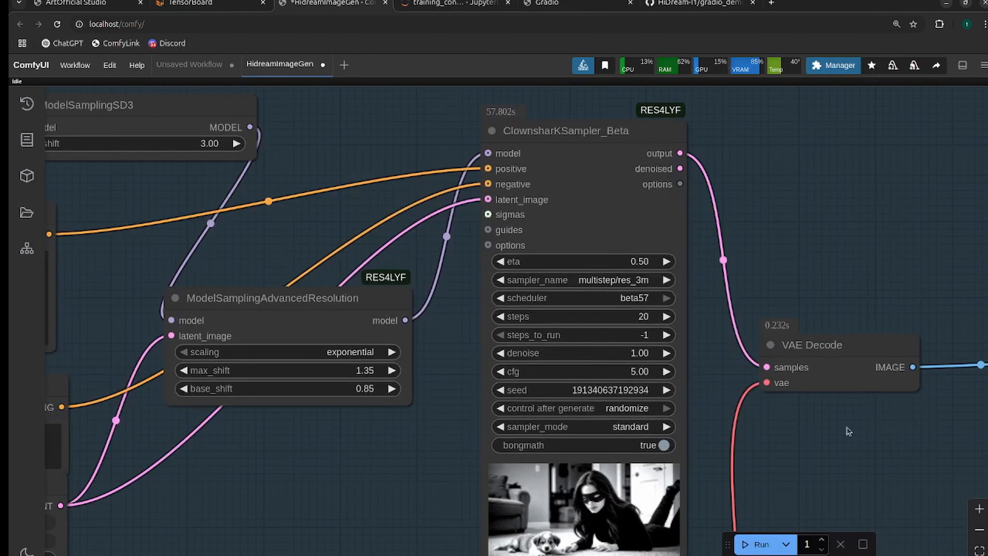
pyautogui.moveTo(328, 230); pyautogui.dragTo(787, 336)
pyautogui.scroll(-2, 442, 278)
pyautogui.moveTo(442, 278); pyautogui.dragTo(128, 120)
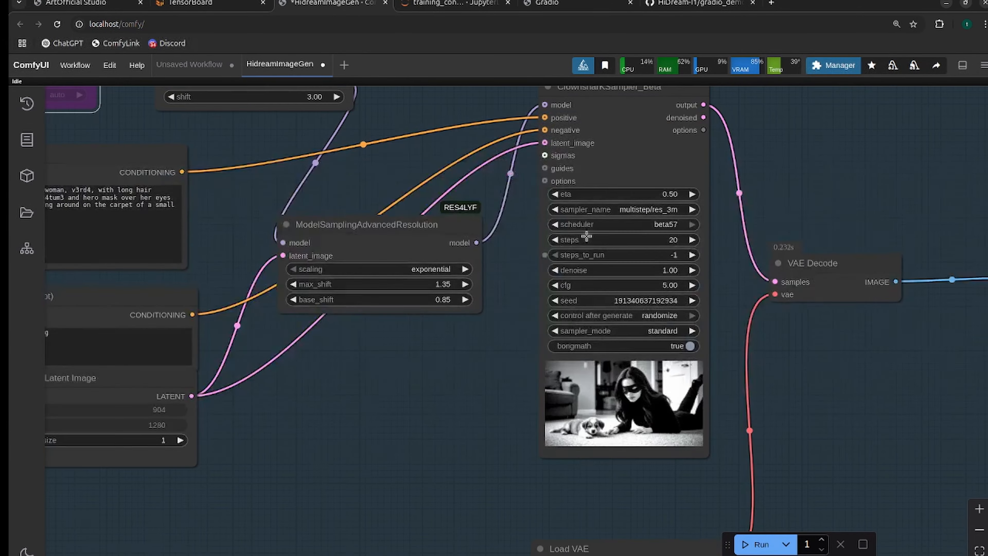
# Switch to ArtOfficial Studio, view its Model Downloader and Training Tools pages, and return to App Links.
pyautogui.click(113, 3)
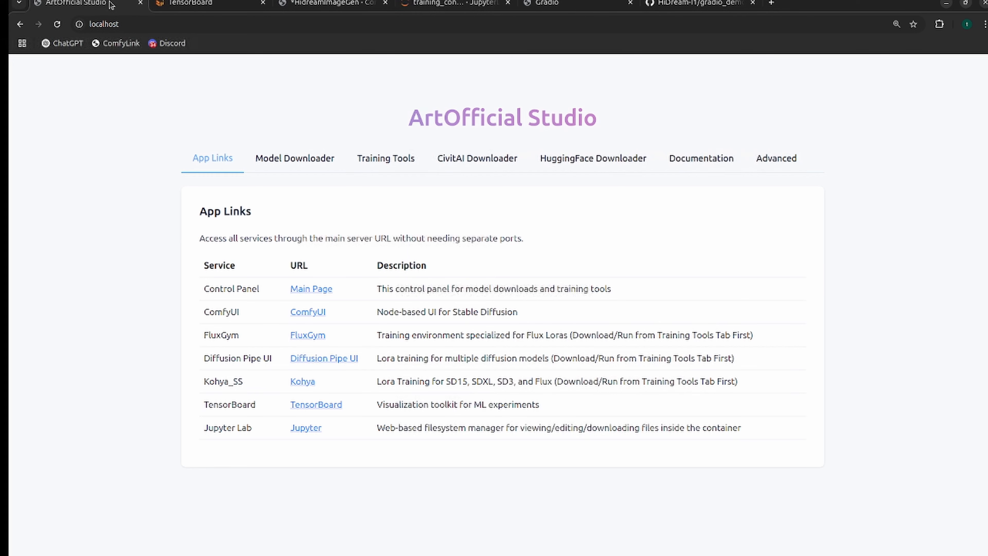
pyautogui.click(297, 157)
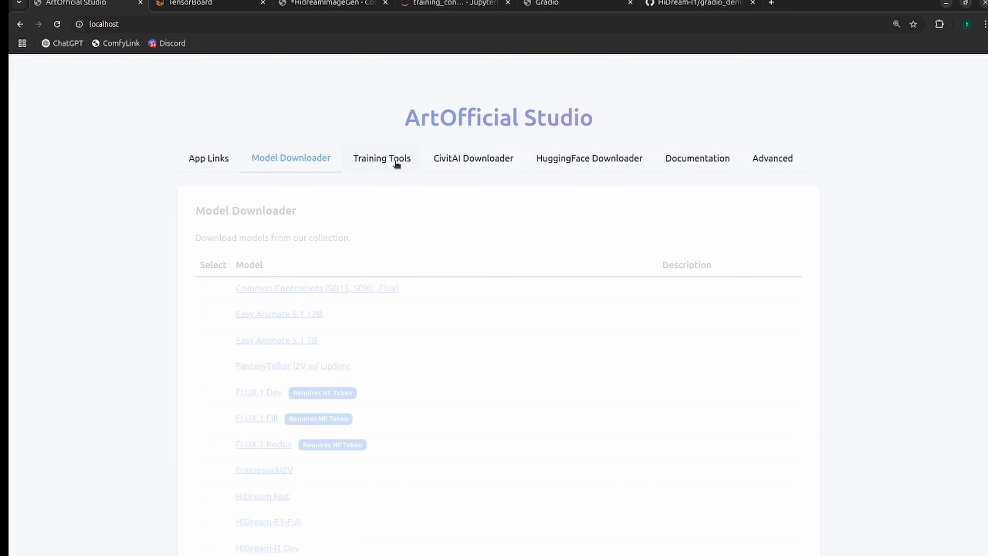
pyautogui.click(393, 159)
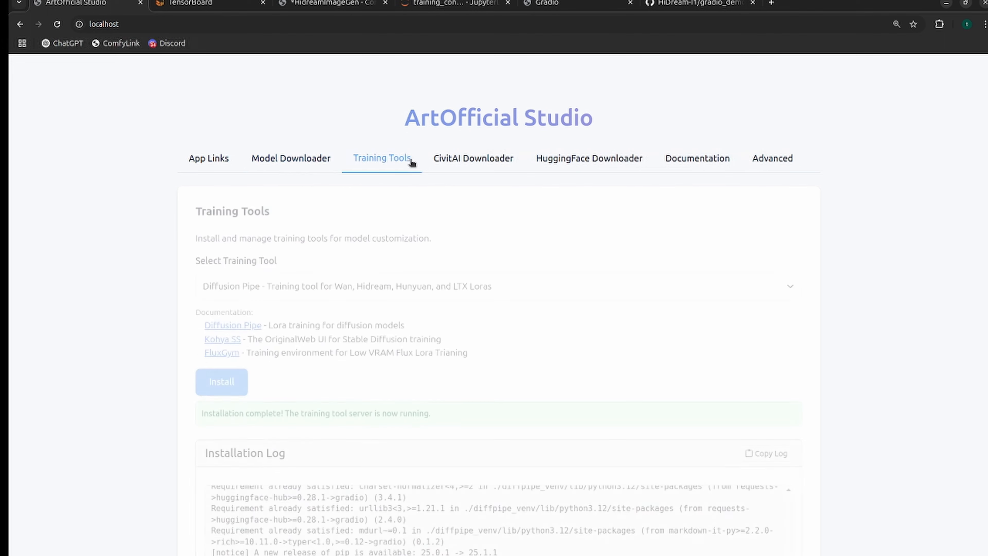
pyautogui.click(199, 163)
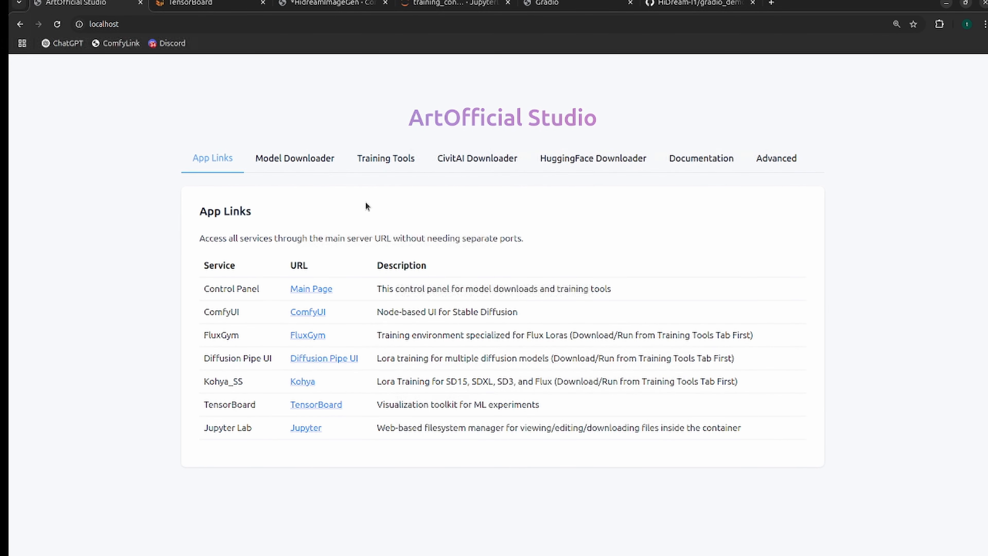